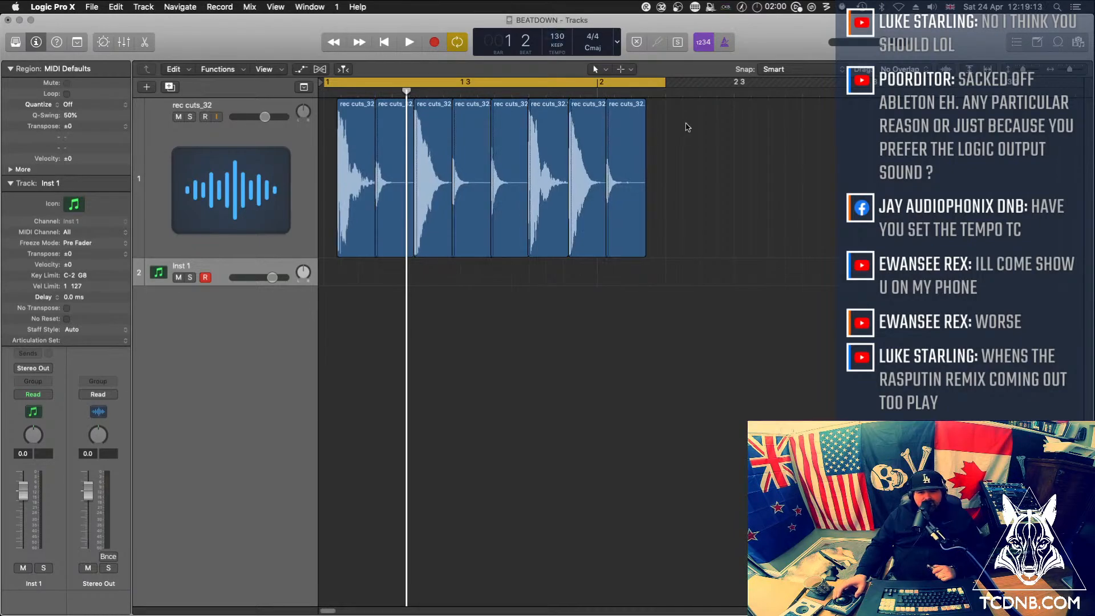
Delete all audio regions from the arrangement and set the project tempo to 173
{"action": "key", "text": "cmd+a"}
{"action": "key", "text": "Delete"}
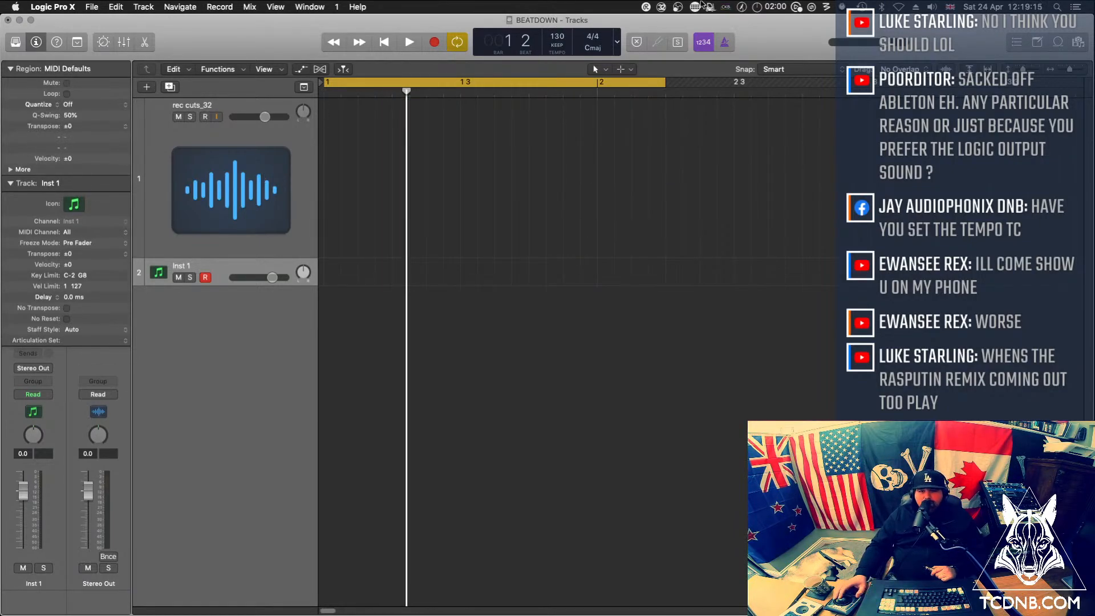
{"action": "double_click", "coordinate": [557, 33]}
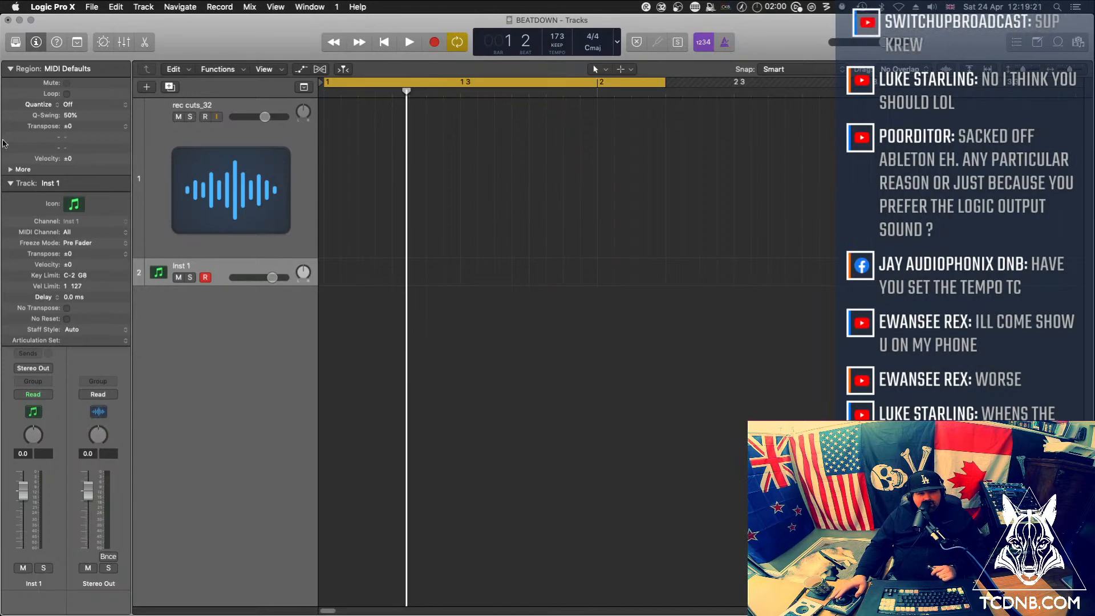
Load Battery 4 in mono as the Inst 1 track's instrument and move its window clear of the channel strips
{"action": "left_click", "coordinate": [10, 183]}
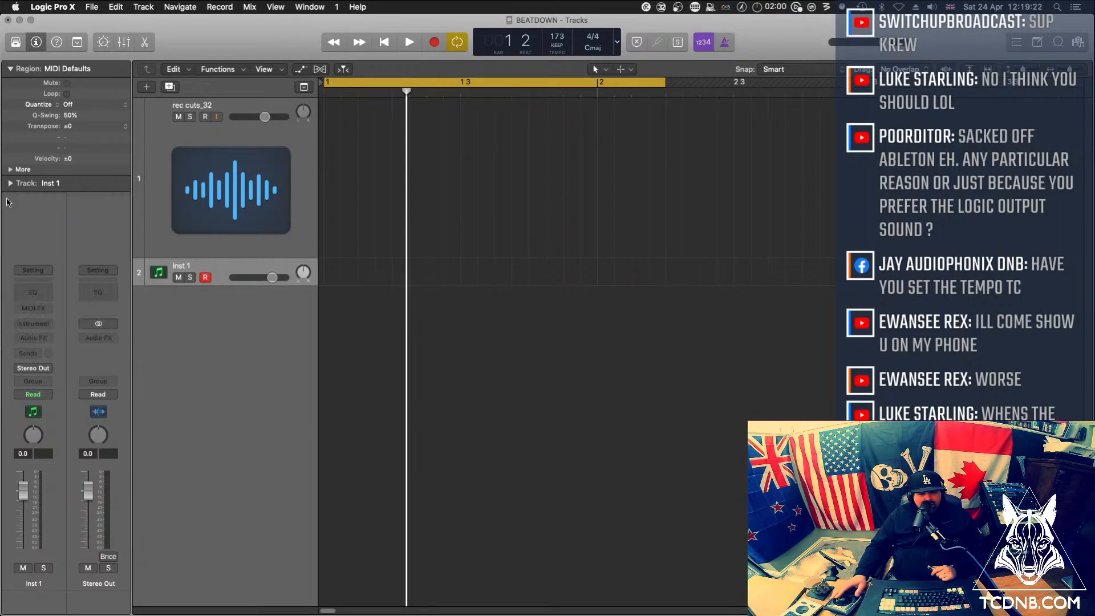
{"action": "left_click", "coordinate": [43, 324]}
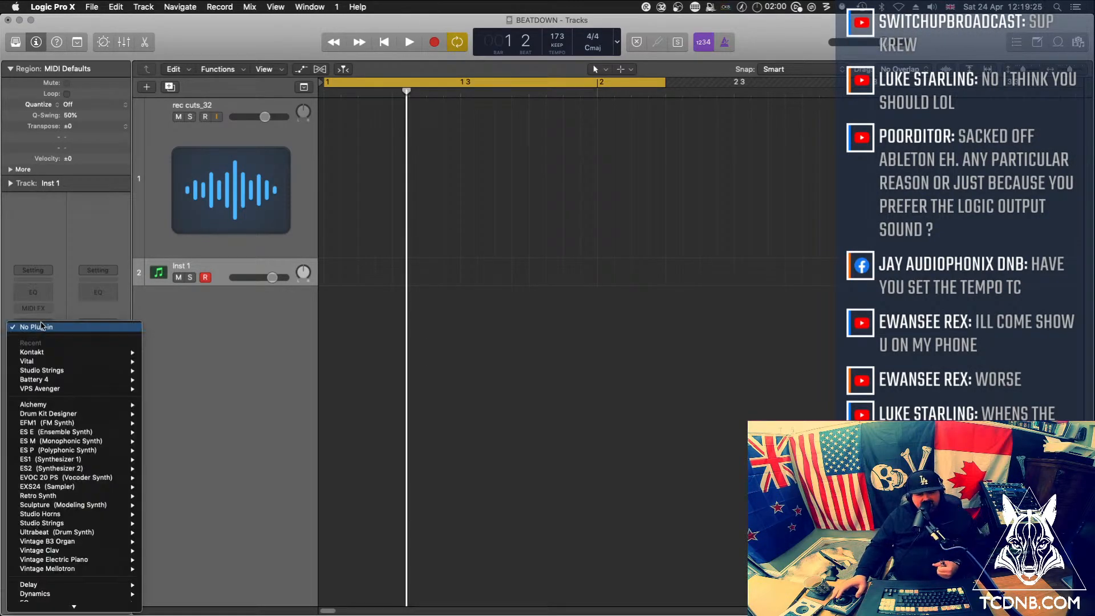
{"action": "mouse_move", "coordinate": [62, 381]}
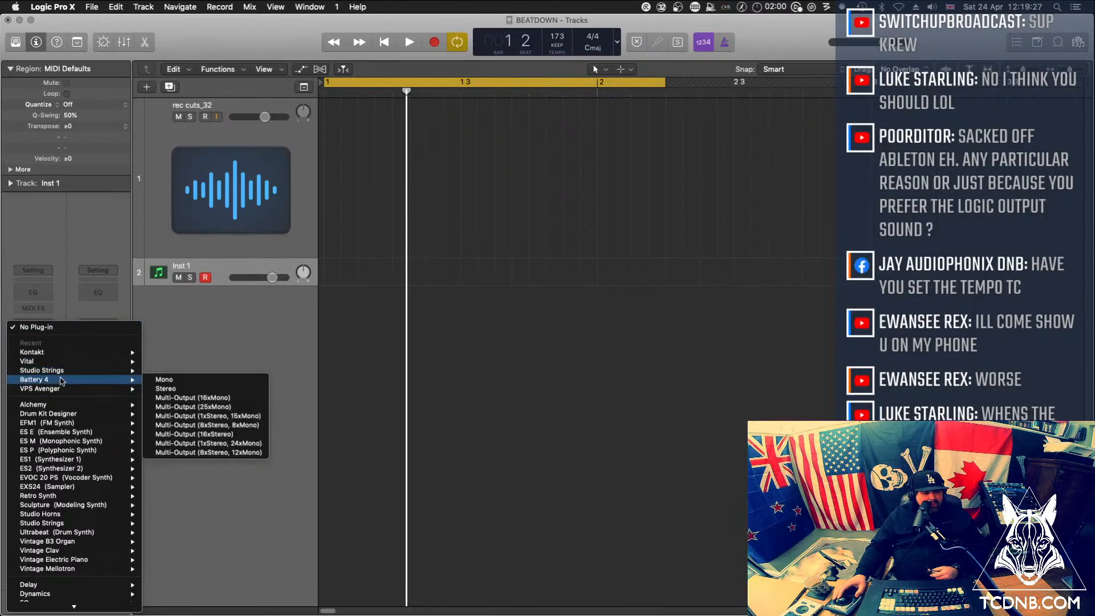
{"action": "left_click", "coordinate": [162, 380]}
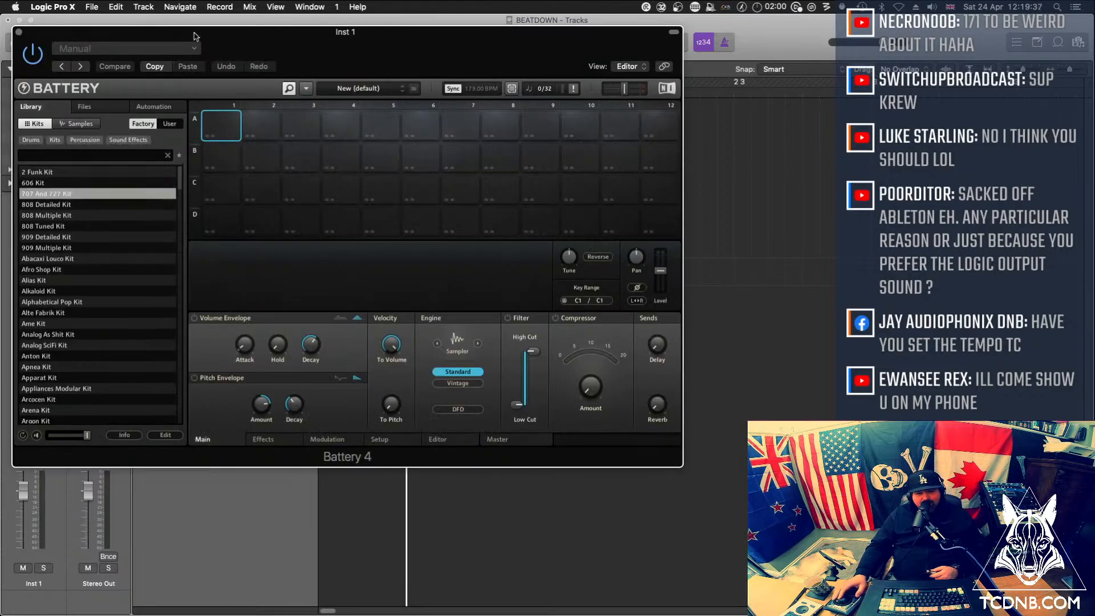
{"action": "left_click_drag", "start_coordinate": [270, 32], "coordinate": [374, 69]}
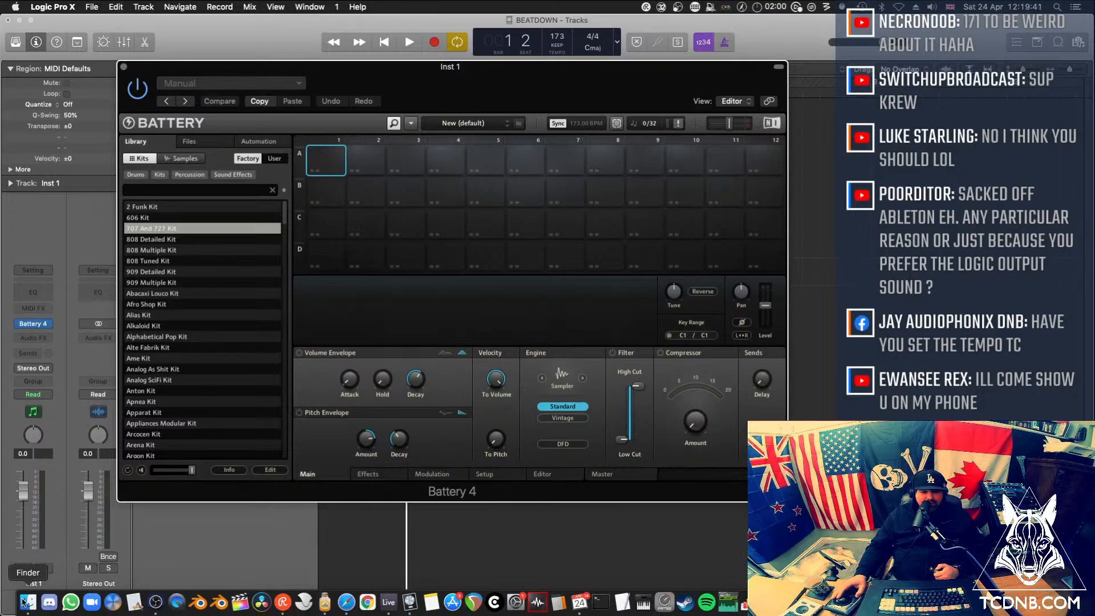
Bring the beat 01 to beat 08 samples from Finder into Battery cells A1 to A8
{"action": "left_click", "coordinate": [32, 601]}
{"action": "key", "text": "super+w"}
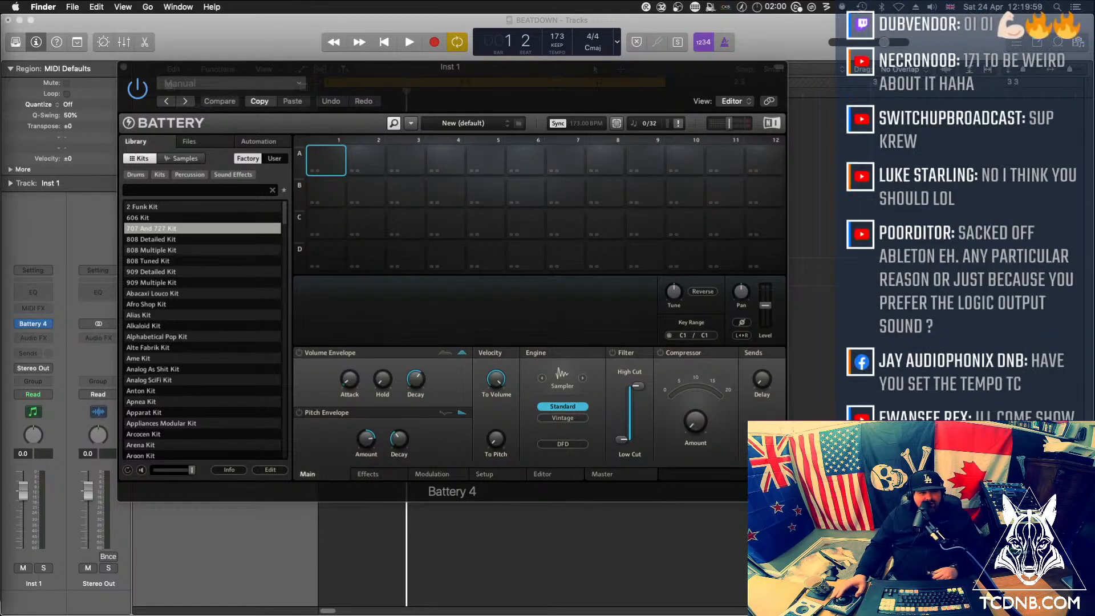
{"action": "left_click_drag", "start_coordinate": [284, 160], "coordinate": [324, 160]}
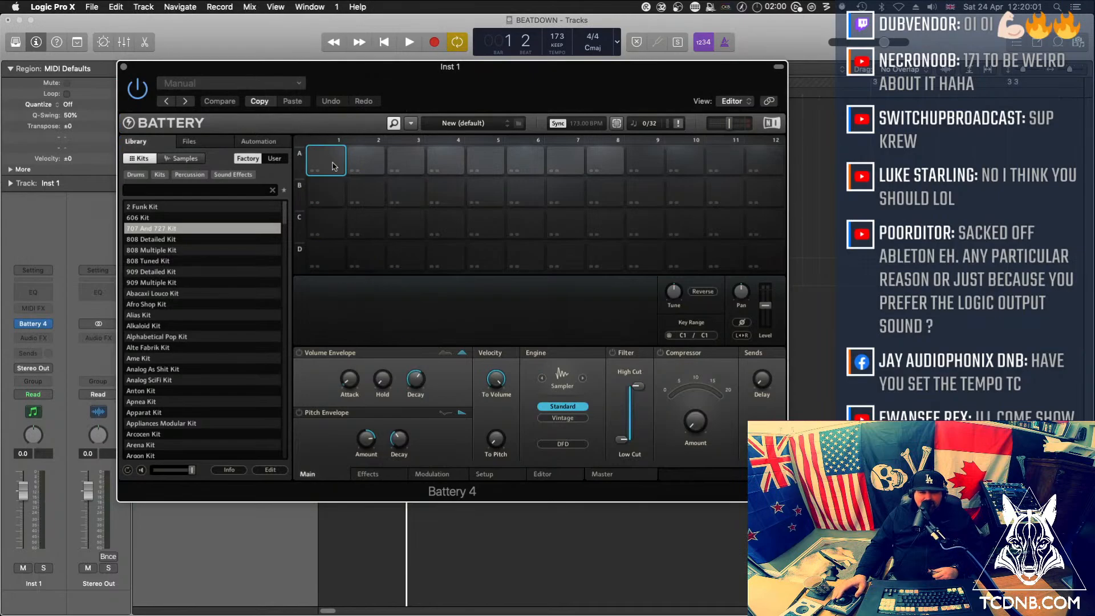
Audition the beat samples in Battery's cells A1 to A8
{"action": "left_click", "coordinate": [364, 155]}
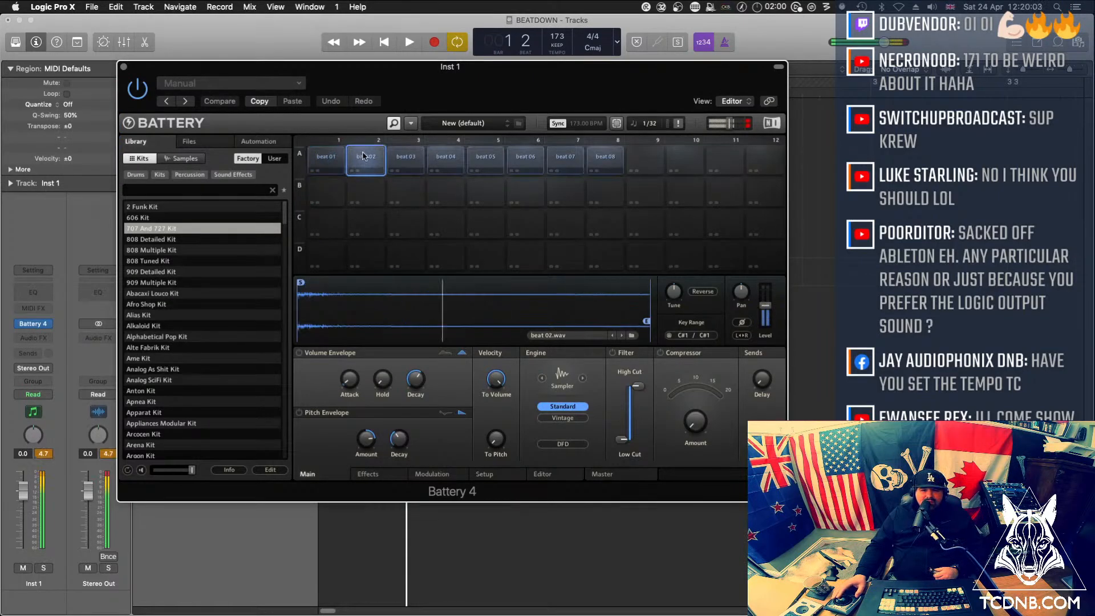
{"action": "left_click", "coordinate": [405, 159]}
{"action": "left_click", "coordinate": [446, 159]}
{"action": "left_click", "coordinate": [485, 160]}
{"action": "left_click", "coordinate": [526, 160]}
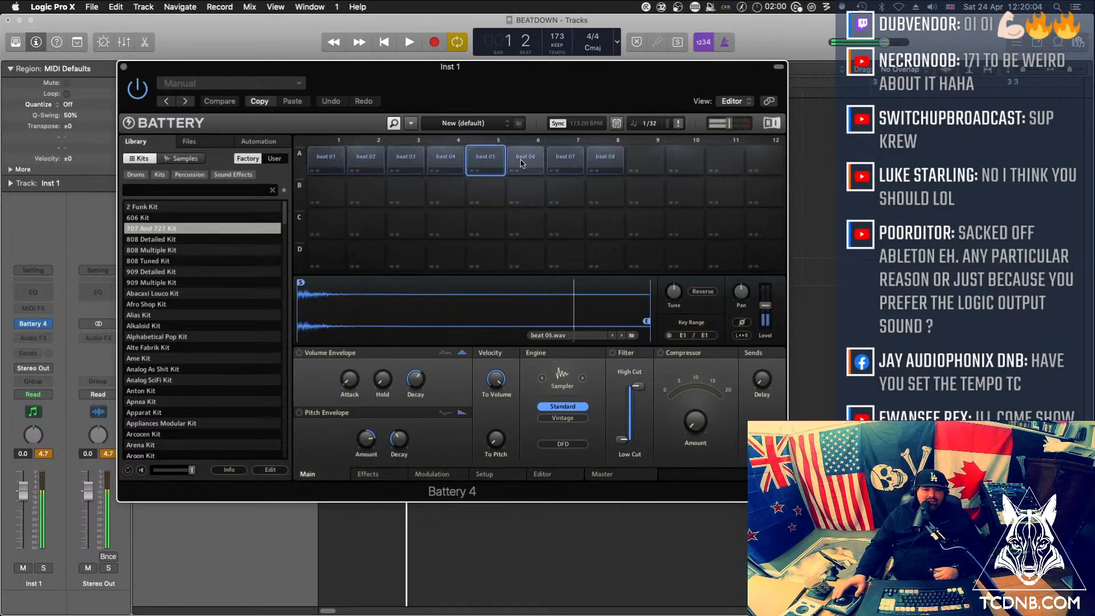
{"action": "left_click", "coordinate": [577, 162]}
{"action": "left_click", "coordinate": [605, 161]}
{"action": "left_click", "coordinate": [366, 161]}
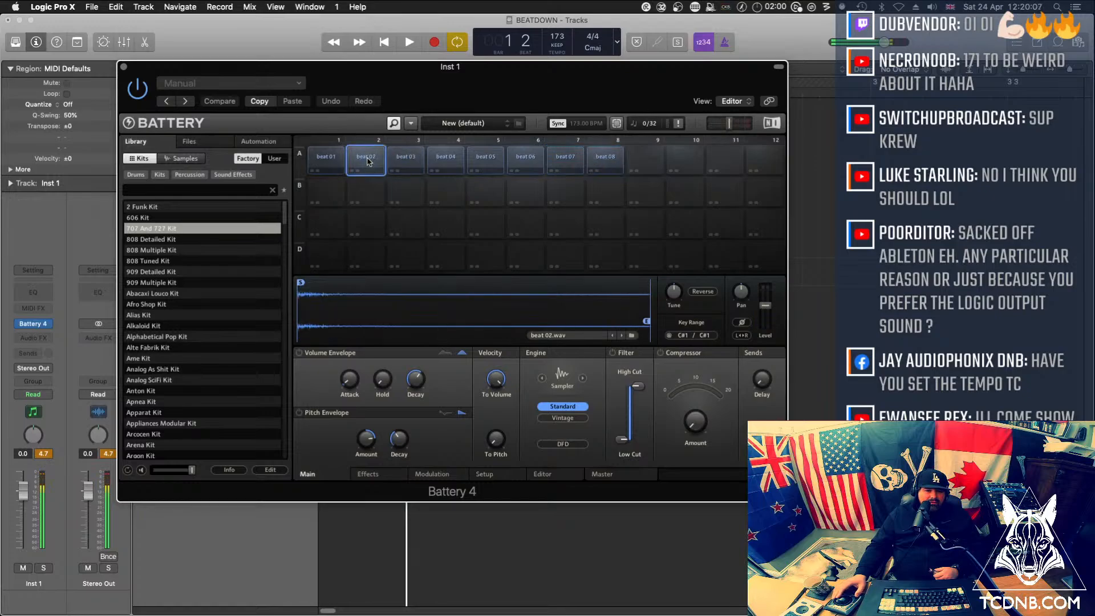
{"action": "left_click", "coordinate": [325, 165]}
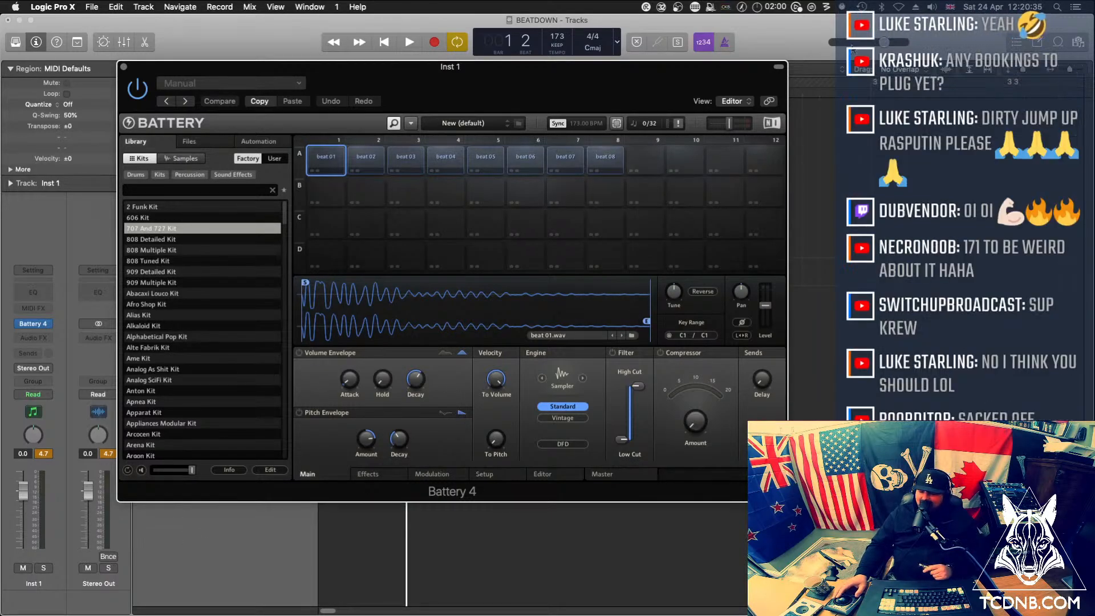
Move the Battery window below the tracks and redraw the cycle range from bar 1 across the first two bars
{"action": "left_click_drag", "start_coordinate": [384, 73], "coordinate": [401, 364]}
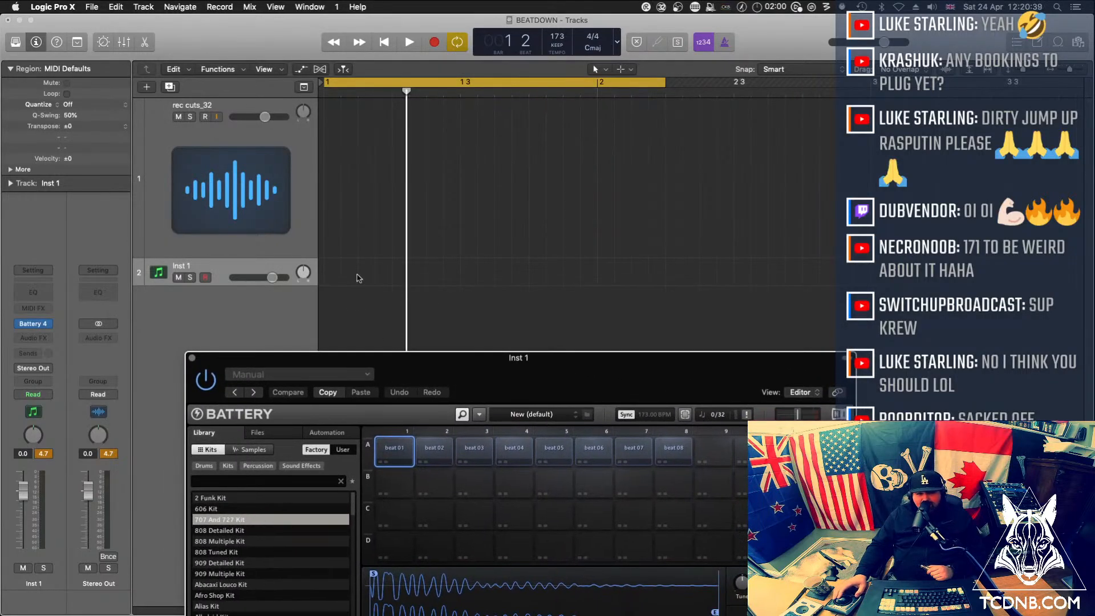
{"action": "left_click", "coordinate": [488, 81]}
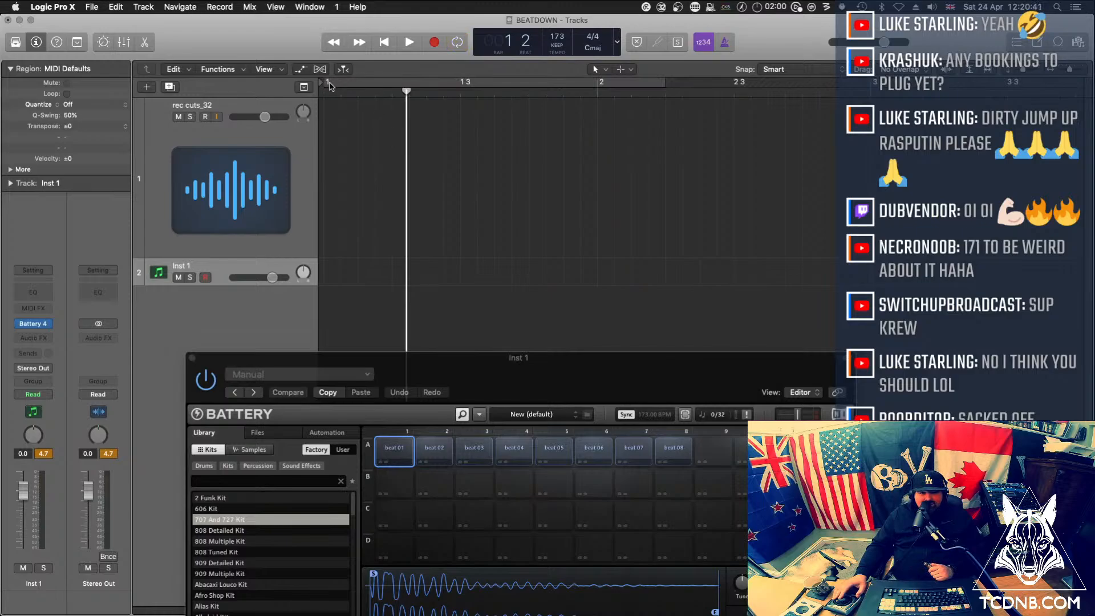
{"action": "left_click_drag", "start_coordinate": [330, 86], "coordinate": [941, 128]}
Create an empty MIDI region at bar 1 on the Inst 1 track and extend it to two bars
{"action": "right_click", "coordinate": [338, 274]}
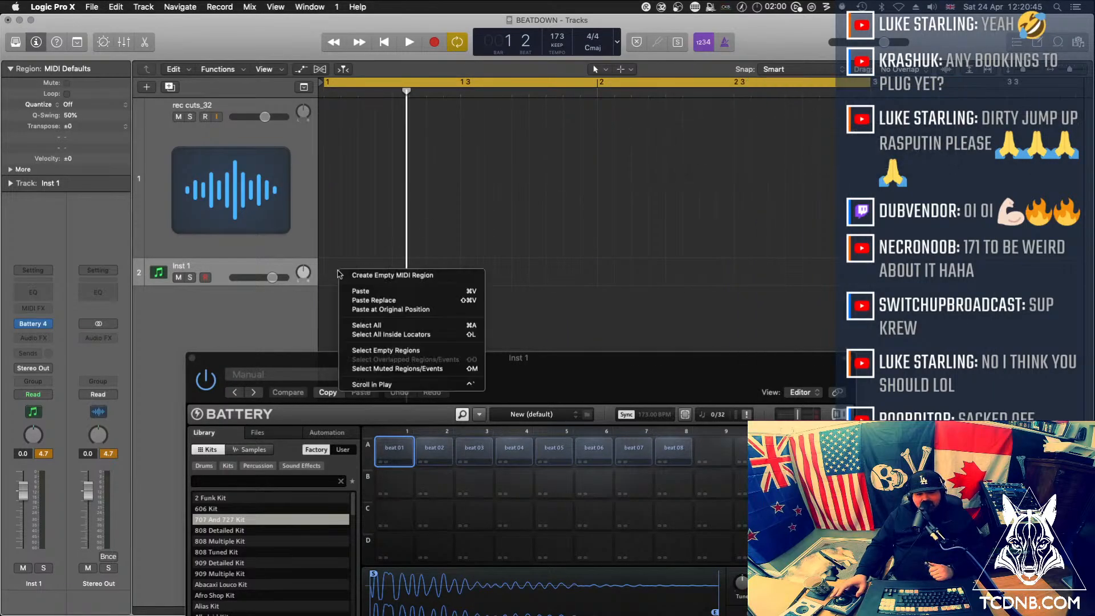
{"action": "left_click", "coordinate": [391, 275]}
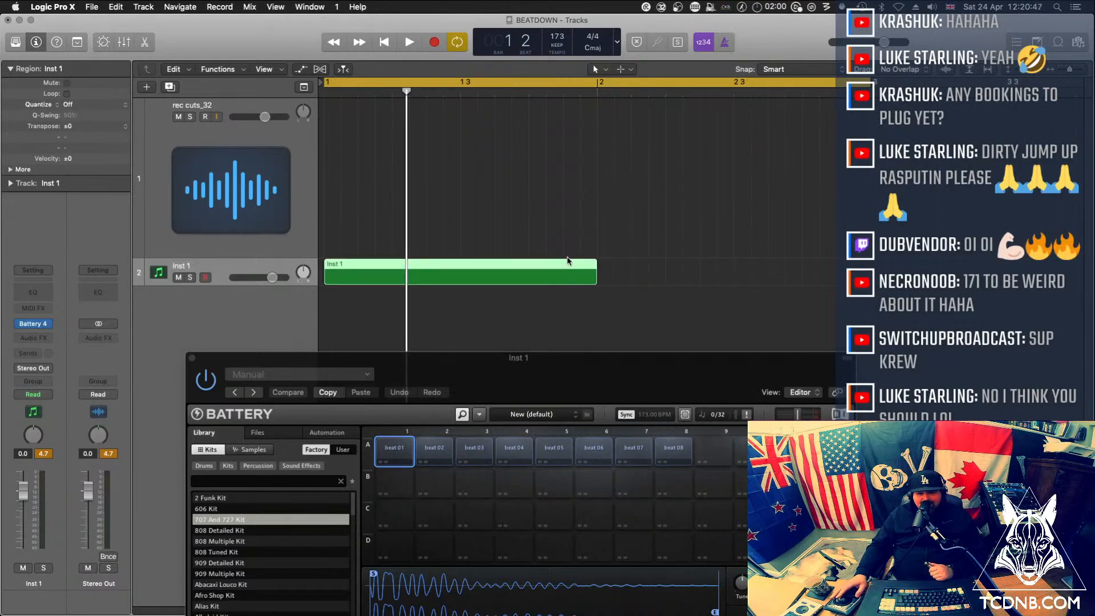
{"action": "left_click_drag", "start_coordinate": [595, 278], "coordinate": [864, 299]}
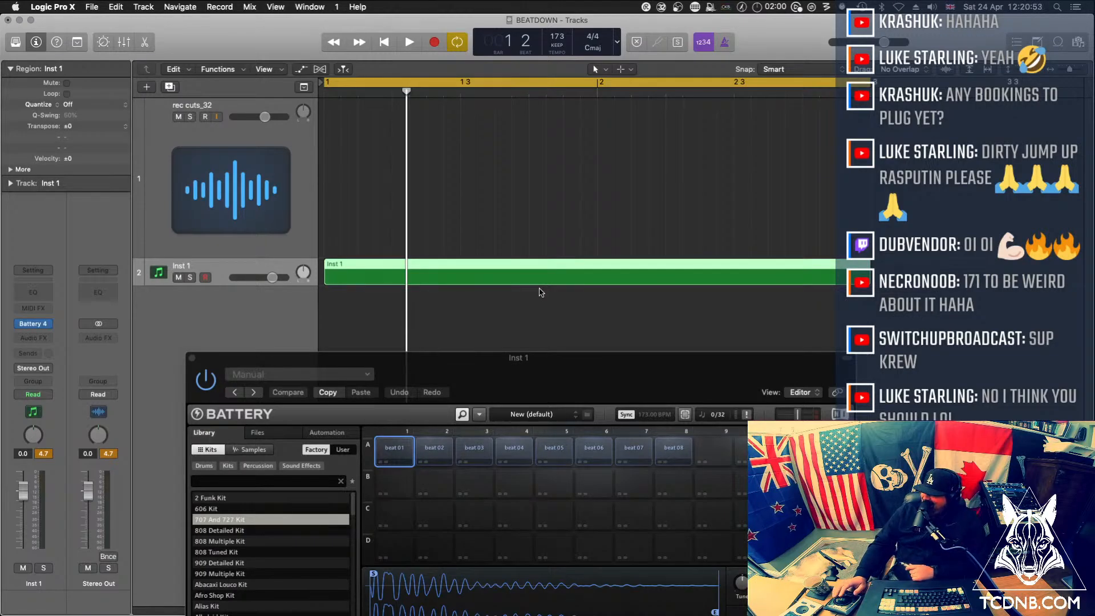
Clear the Battery window off the arrangement and open the Inst 1 region in an enlarged Piano Roll
{"action": "left_click_drag", "start_coordinate": [405, 357], "coordinate": [0, 106]}
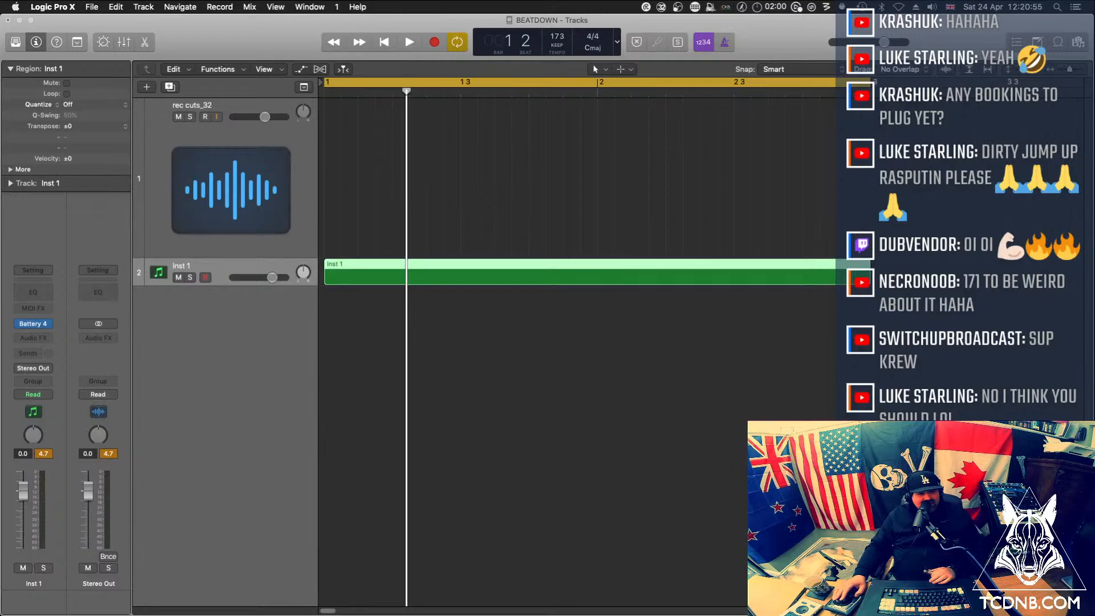
{"action": "double_click", "coordinate": [367, 276]}
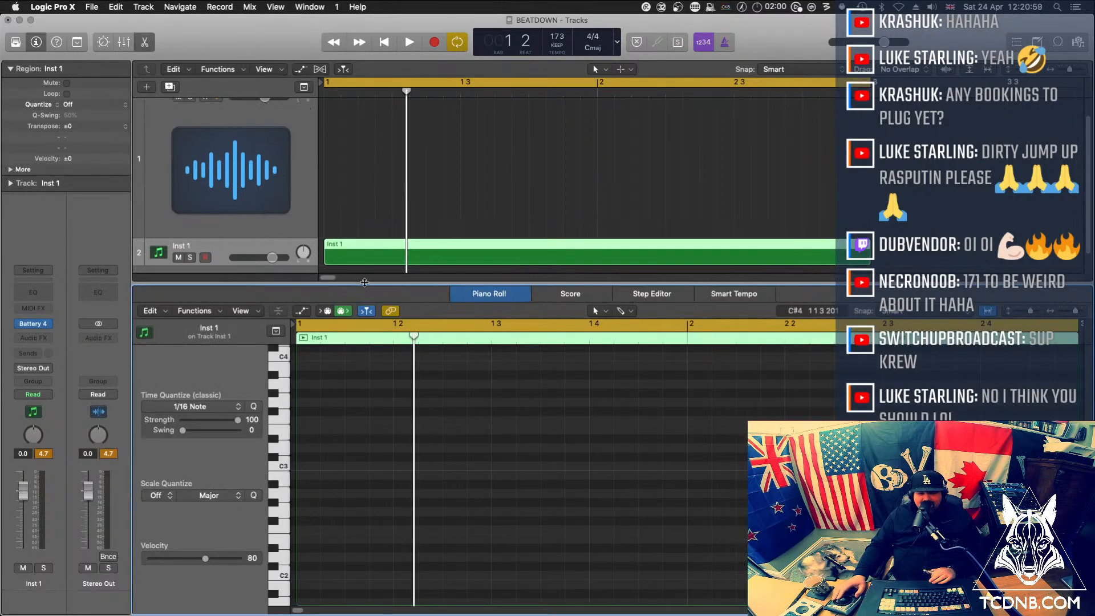
{"action": "left_click_drag", "start_coordinate": [363, 283], "coordinate": [363, 193]}
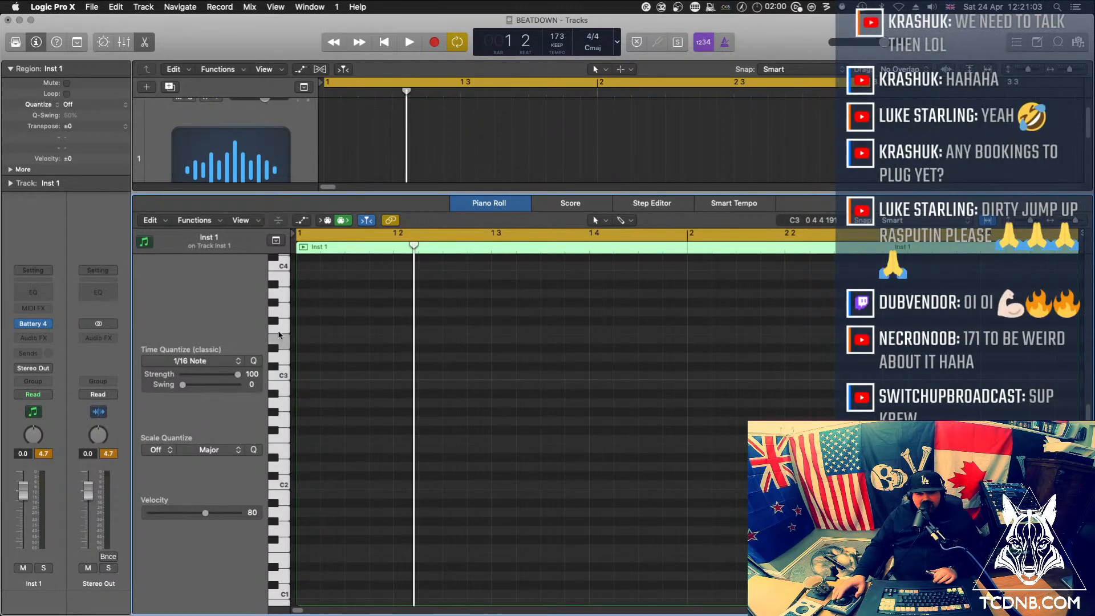
{"action": "left_click", "coordinate": [283, 590]}
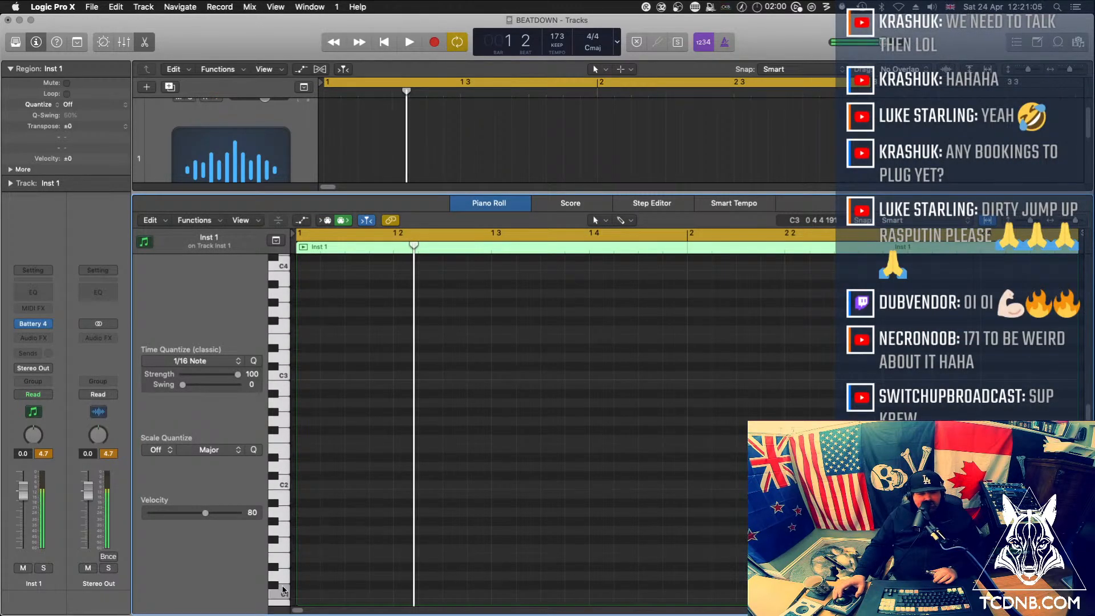
{"action": "scroll", "coordinate": [285, 590], "scroll_direction": "down", "scroll_amount": 2}
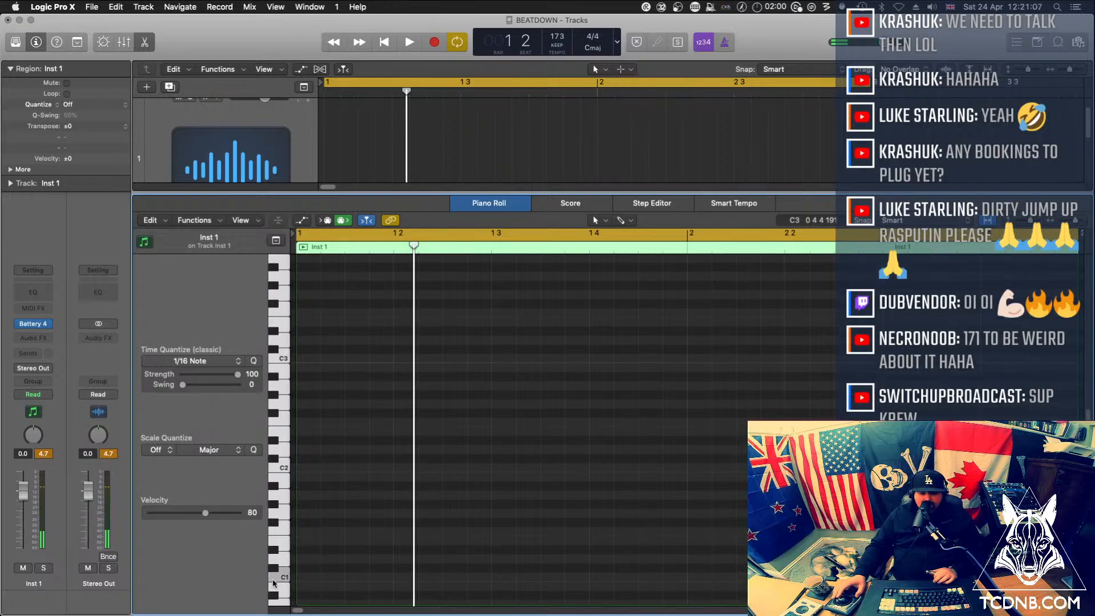
{"action": "key", "text": "b"}
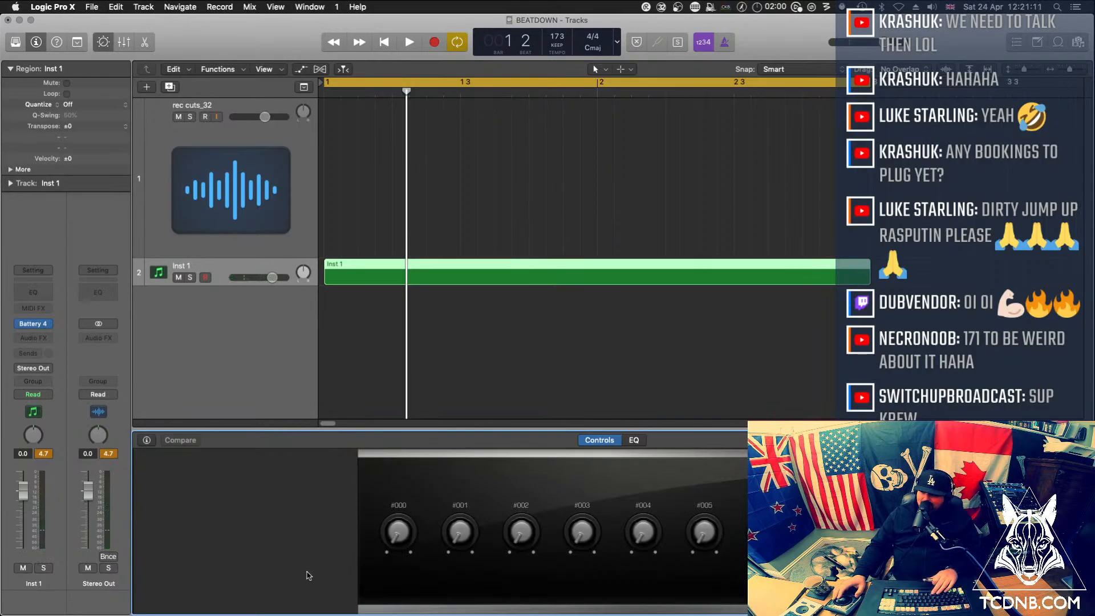
{"action": "key", "text": "x"}
{"action": "key", "text": "x"}
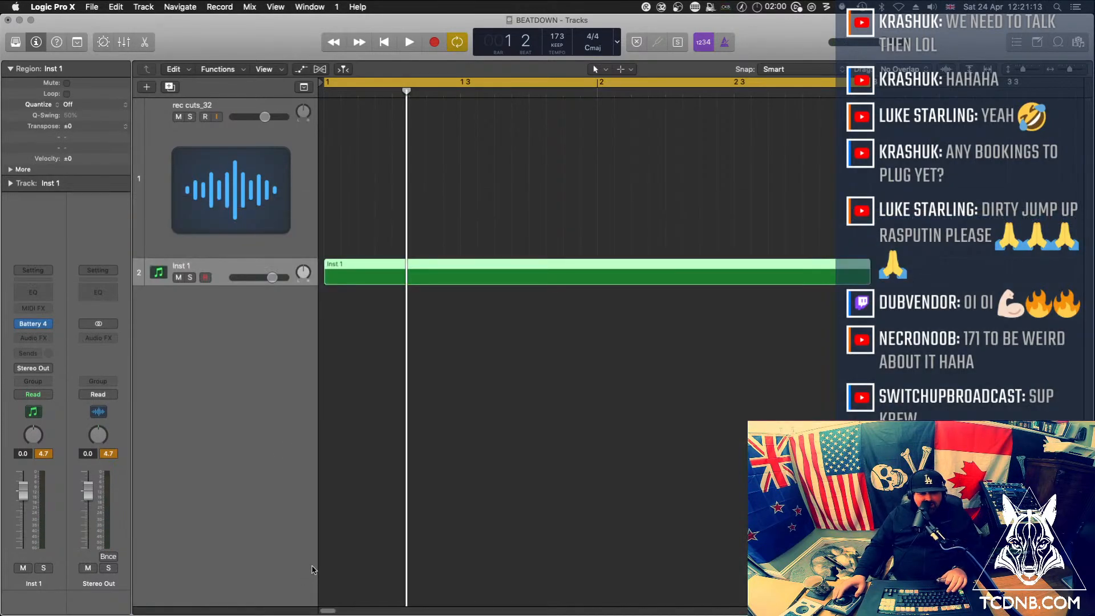
{"action": "double_click", "coordinate": [357, 277]}
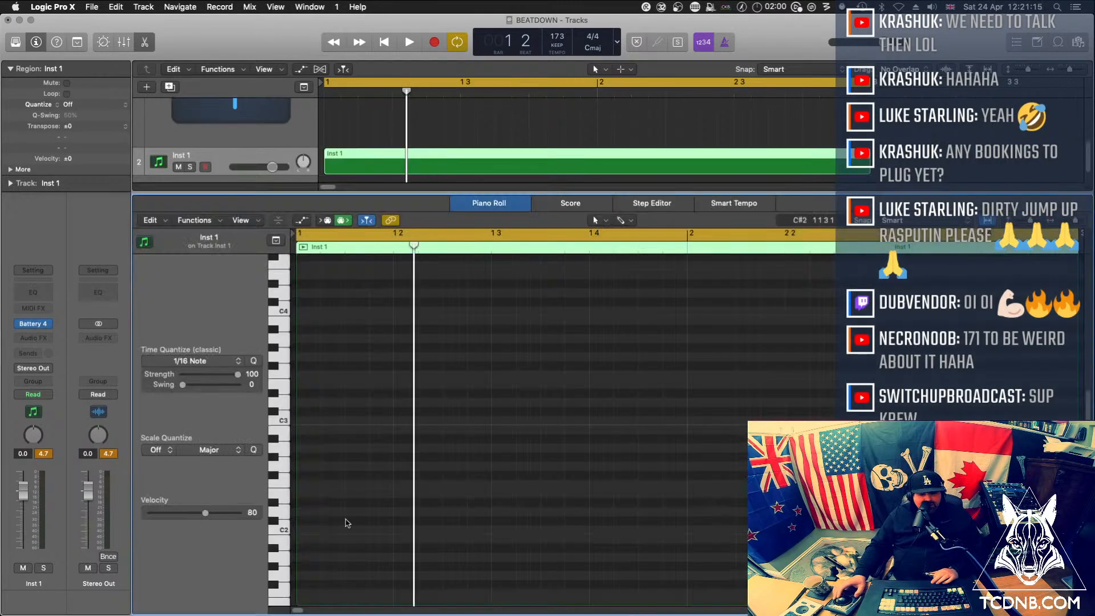
Draw eight quarter-note-long notes ascending from C1 to G1, starting an eighth note apart from bar 1, and play them back
{"action": "scroll", "coordinate": [294, 520], "scroll_direction": "down", "scroll_amount": 3}
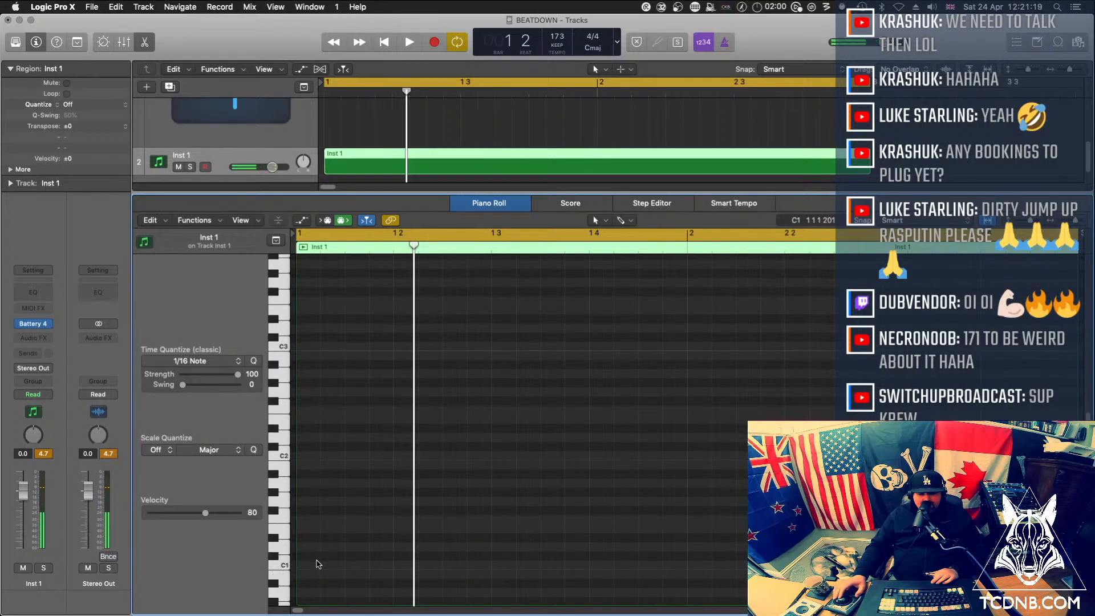
{"action": "right_click", "coordinate": [312, 569]}
{"action": "left_click", "coordinate": [365, 489]}
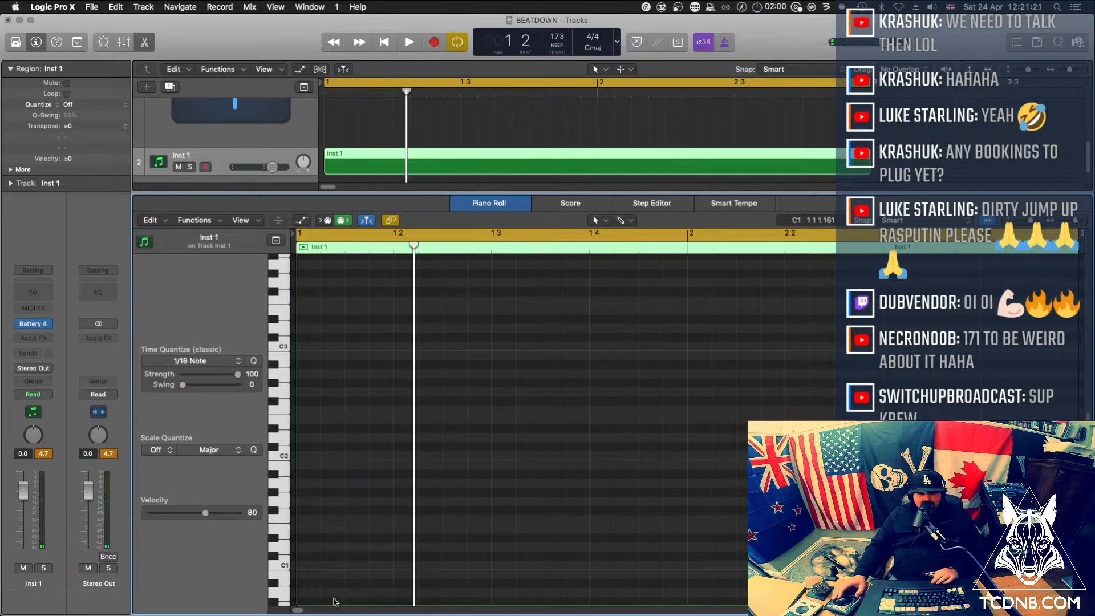
{"action": "left_click_drag", "start_coordinate": [317, 565], "coordinate": [674, 508]}
{"action": "key", "text": "space"}
{"action": "key", "text": "space"}
Shorten all eight notes to eighth-note length so they no longer overlap, and play the pattern
{"action": "key", "text": "space"}
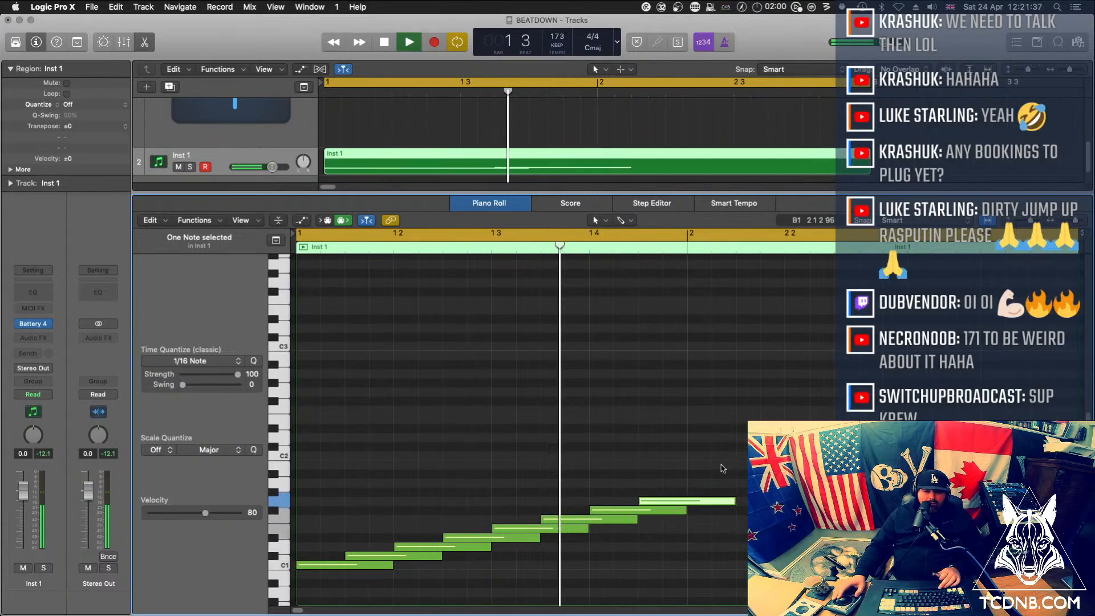
{"action": "left_click_drag", "start_coordinate": [720, 466], "coordinate": [335, 604]}
{"action": "left_click_drag", "start_coordinate": [390, 489], "coordinate": [344, 491]}
{"action": "key", "text": "space"}
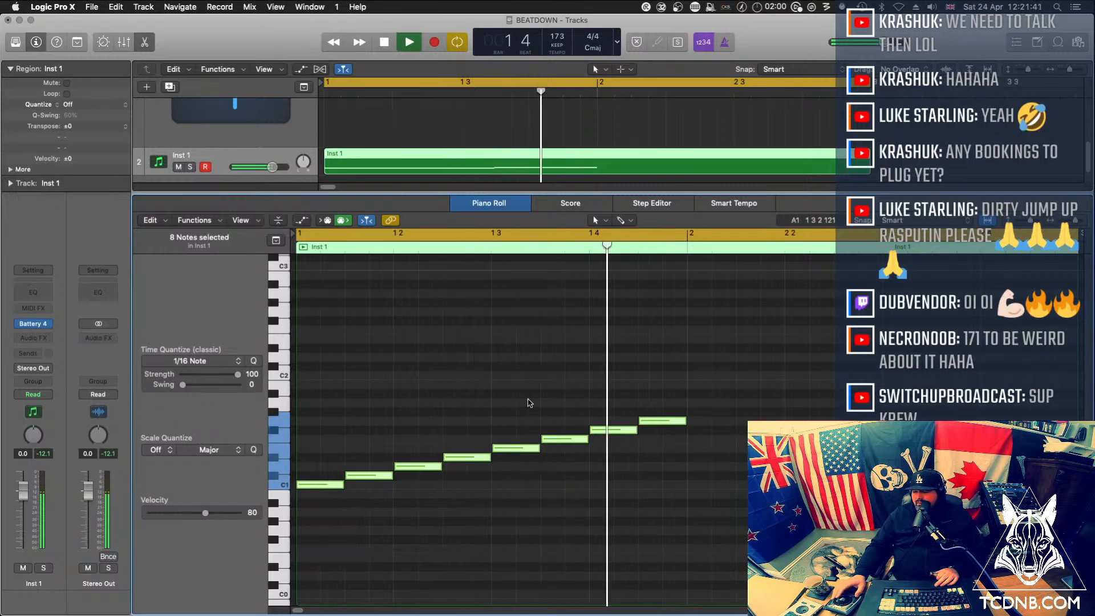
{"action": "key", "text": "space"}
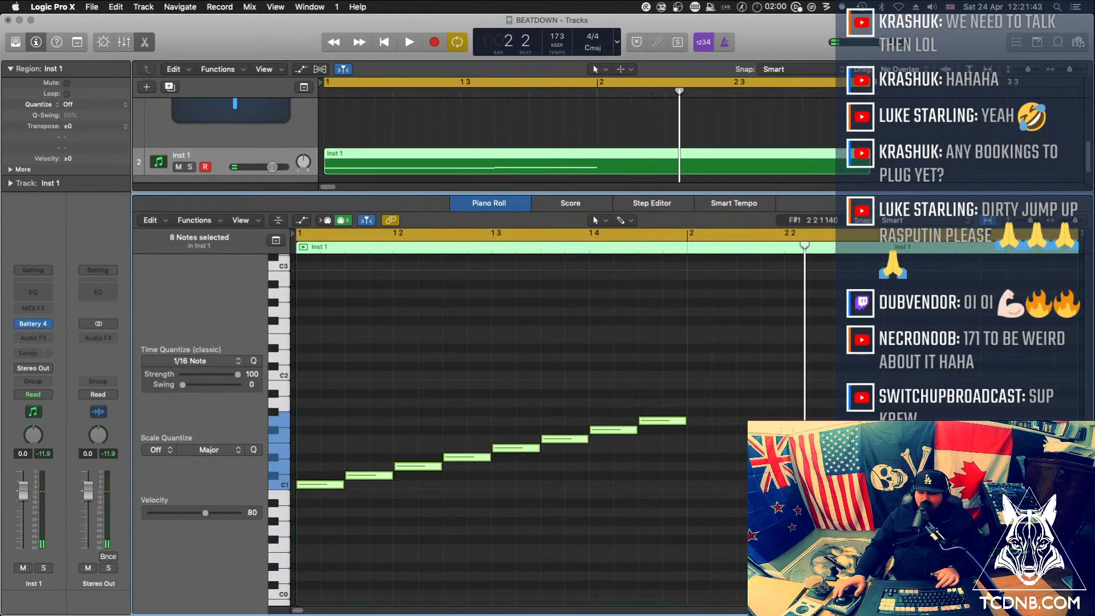
Copy the eight-note pattern to the start of bar 2 and play the two-bar loop
{"action": "left_click_drag", "start_coordinate": [677, 381], "coordinate": [705, 486]}
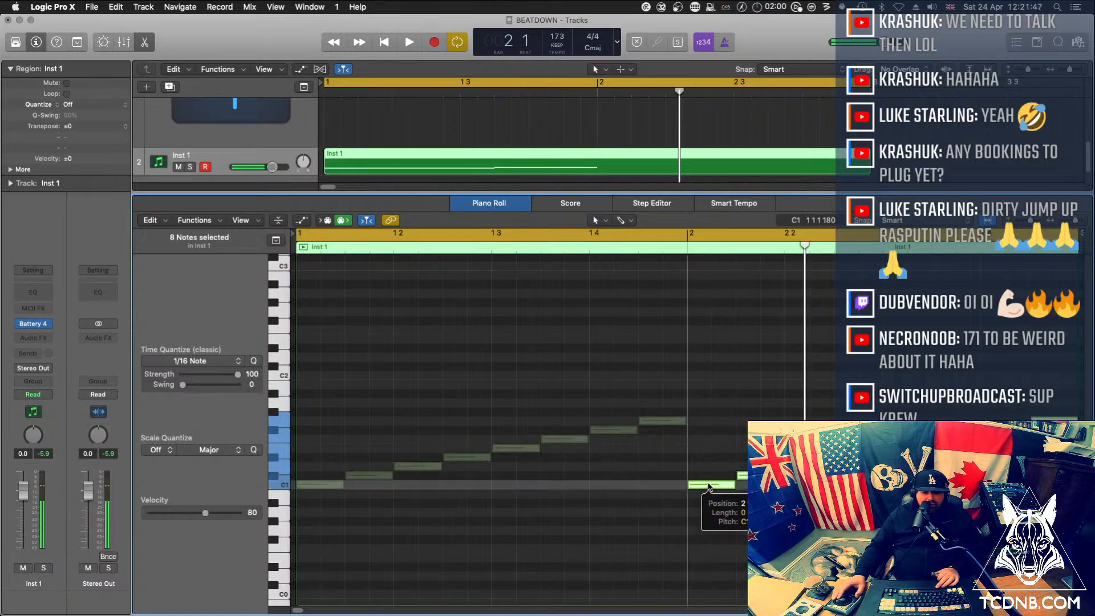
{"action": "key", "text": "space"}
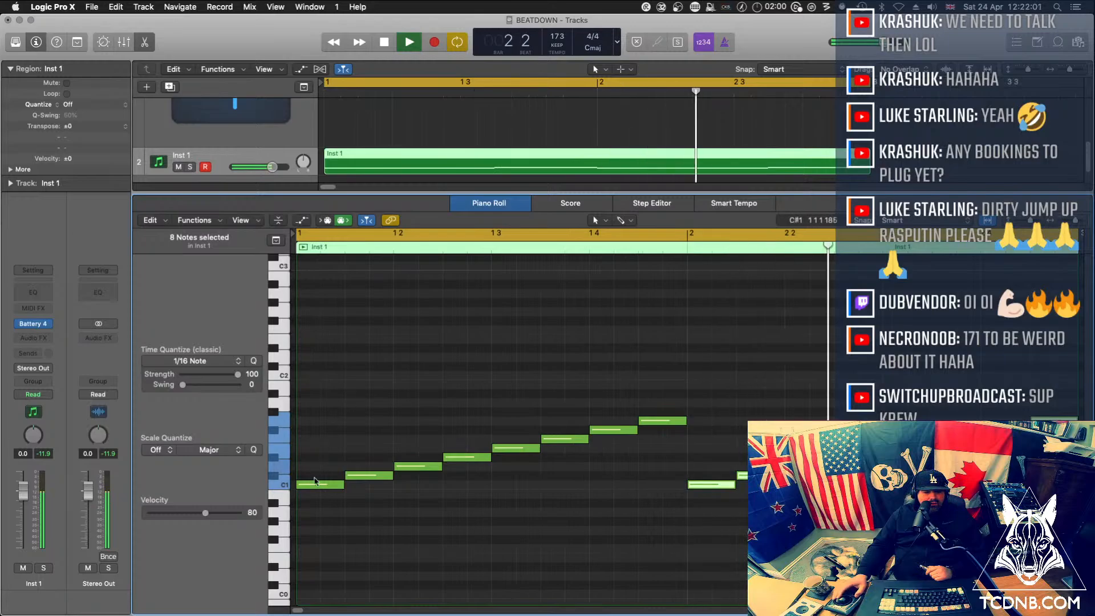
Move both D1 notes up to F#1 while the loop plays
{"action": "left_click", "coordinate": [279, 468]}
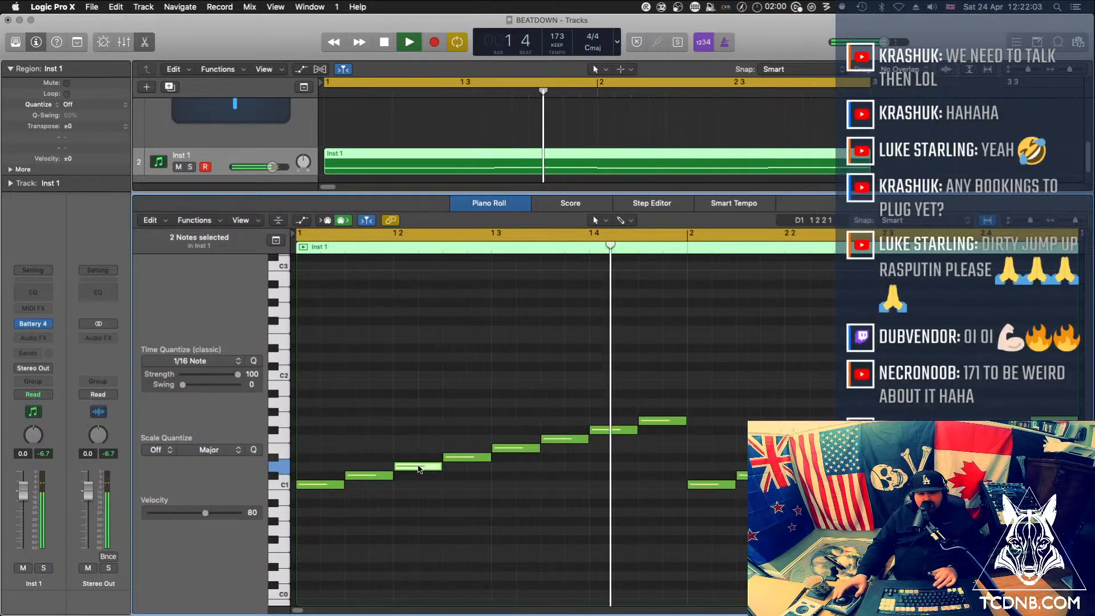
{"action": "left_click_drag", "start_coordinate": [418, 466], "coordinate": [419, 432]}
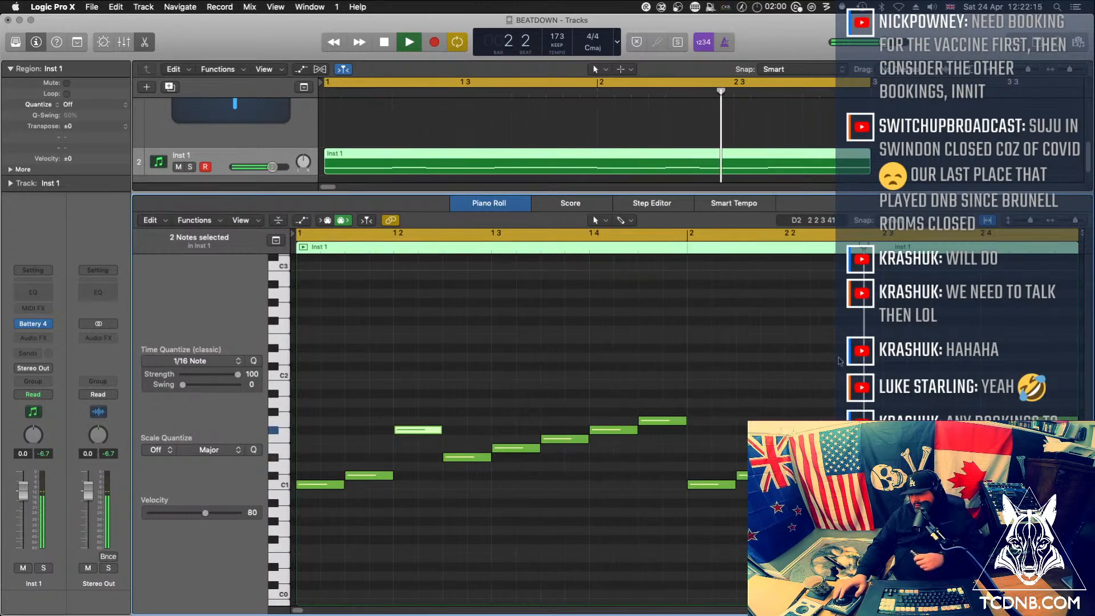
Close the open Battery 4 instrument window, restart loop playback and save the project
{"action": "key", "text": "space"}
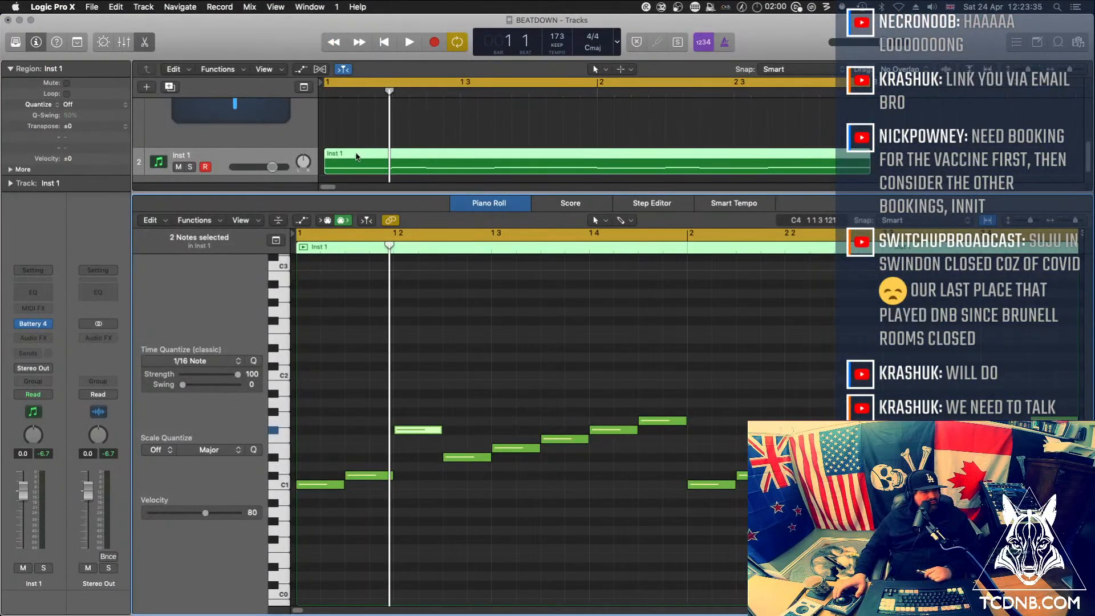
{"action": "left_click_drag", "start_coordinate": [0, 86], "coordinate": [355, 105]}
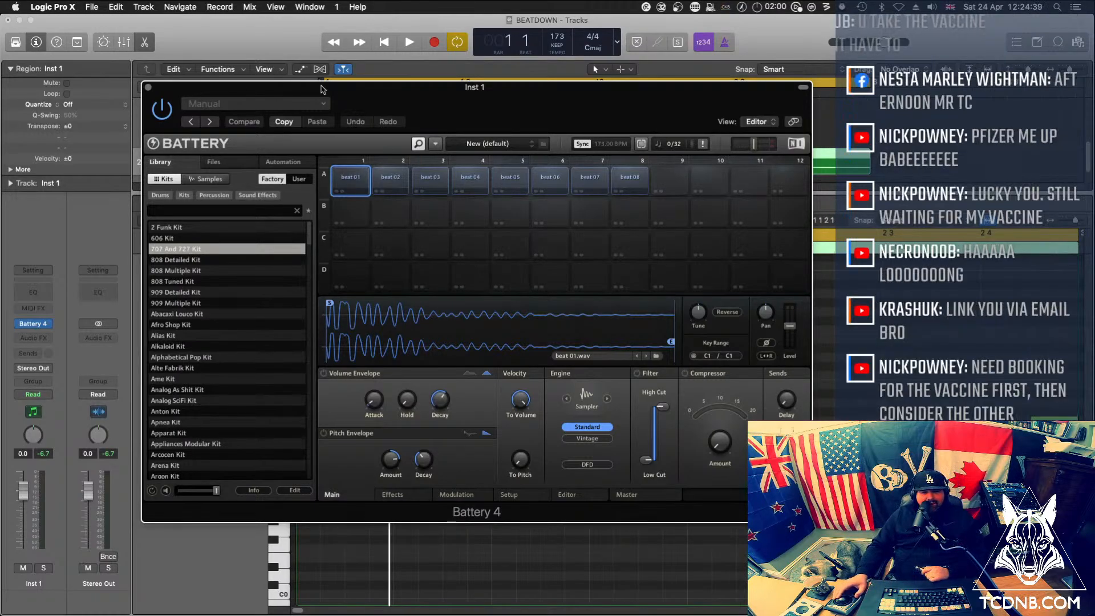
{"action": "key", "text": "super+w"}
{"action": "key", "text": "space"}
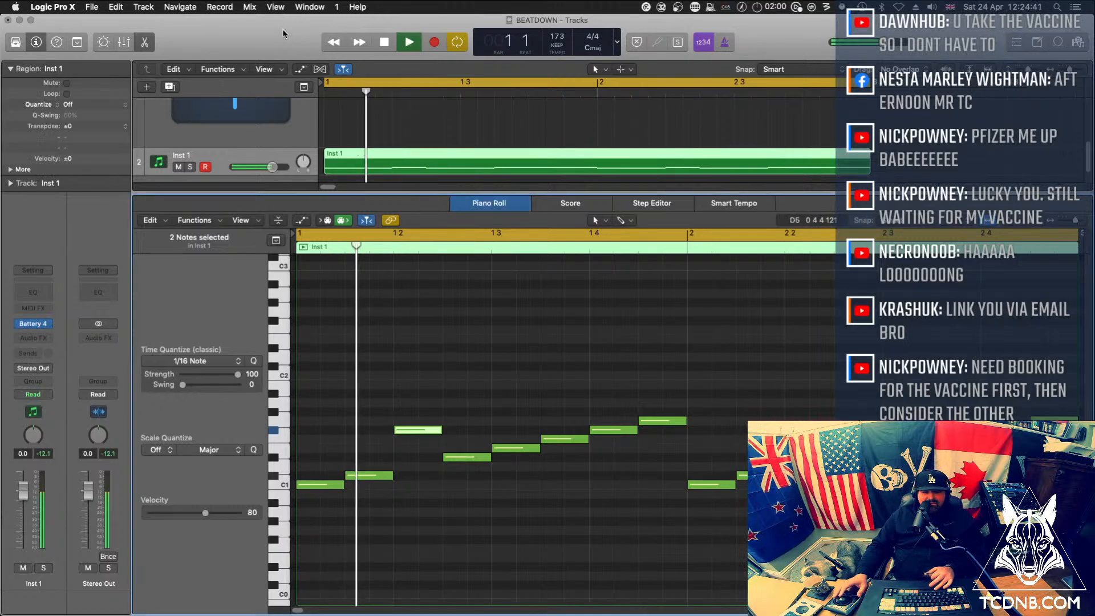
{"action": "left_click", "coordinate": [90, 7]}
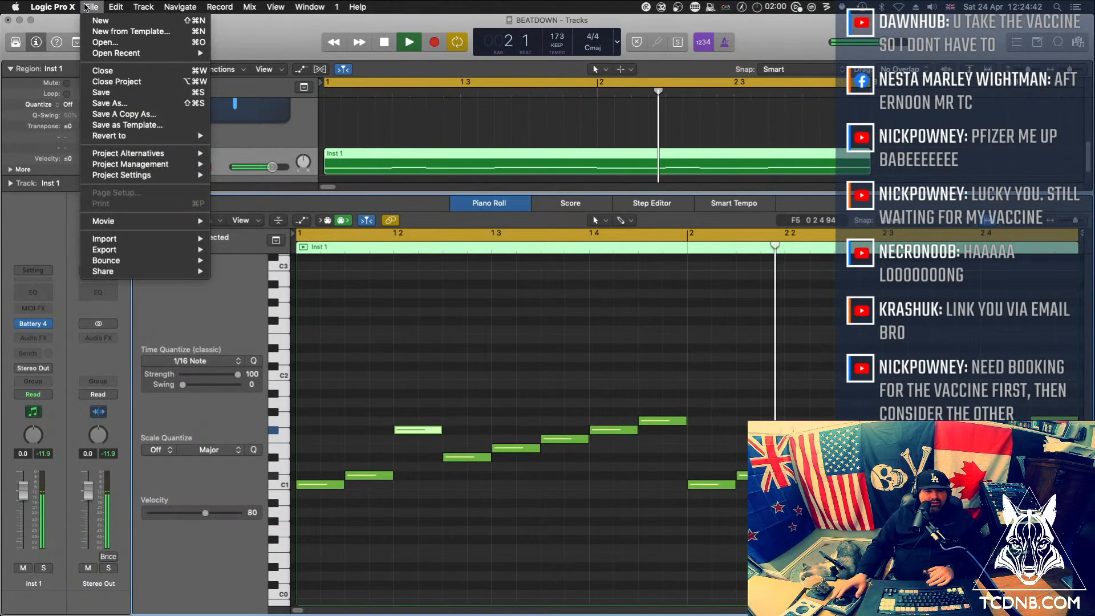
{"action": "left_click", "coordinate": [108, 93]}
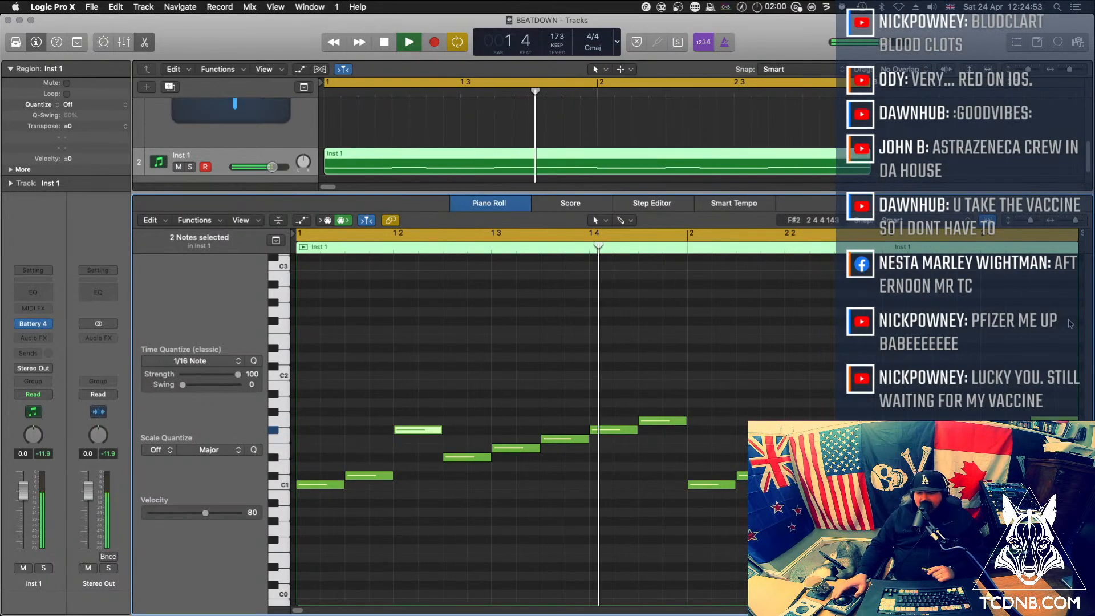
Set the velocity of all 16 notes in the two-bar region to 95 while the loop plays, and stop playback
{"action": "key", "text": "super+a"}
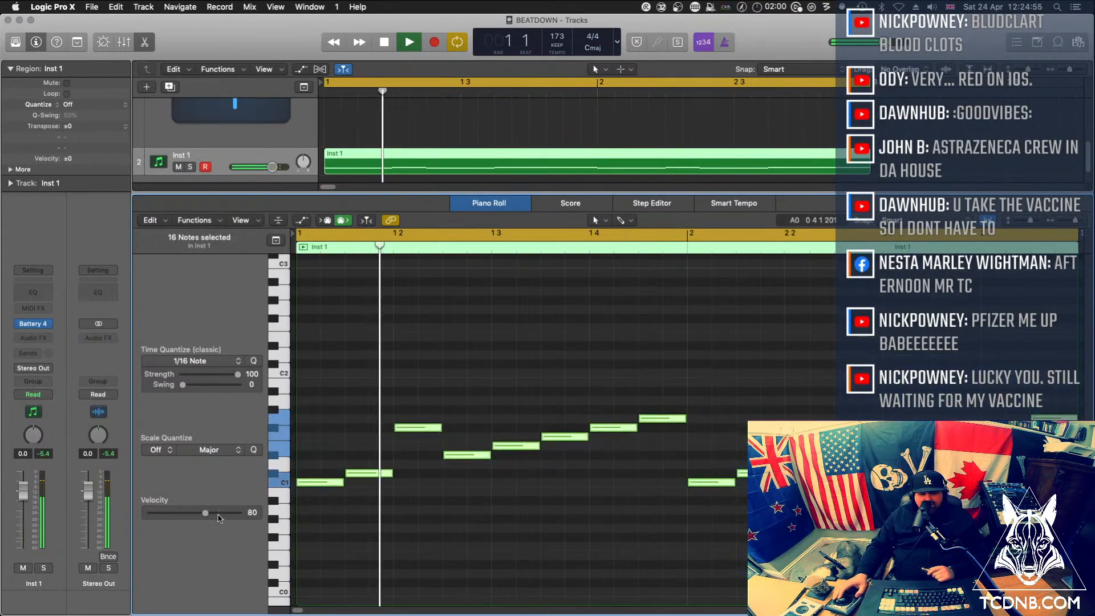
{"action": "left_click_drag", "start_coordinate": [205, 513], "coordinate": [313, 522]}
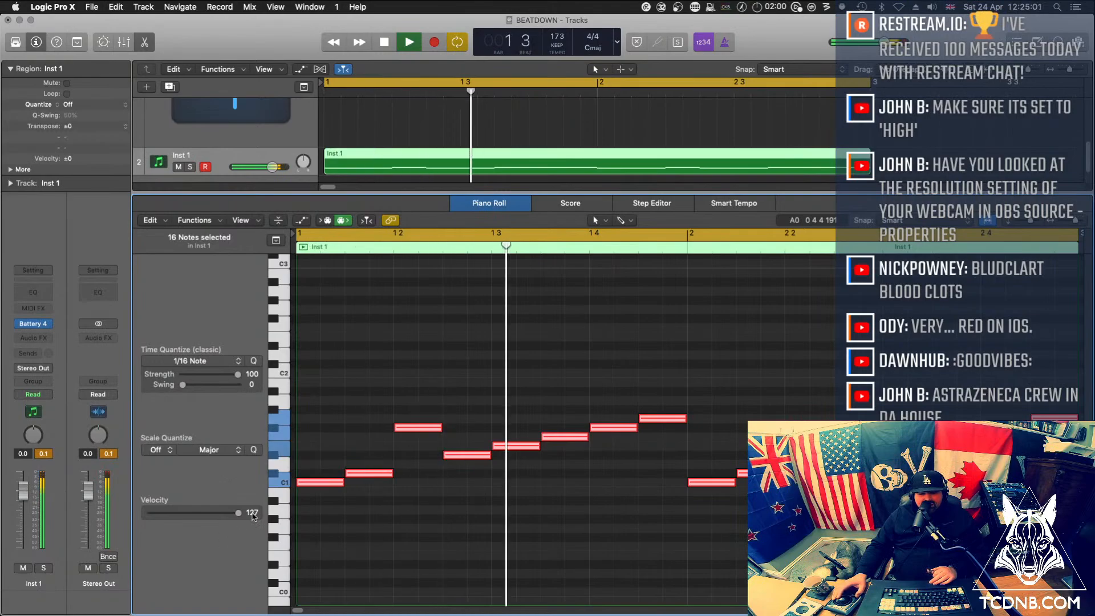
{"action": "left_click_drag", "start_coordinate": [238, 512], "coordinate": [215, 516]}
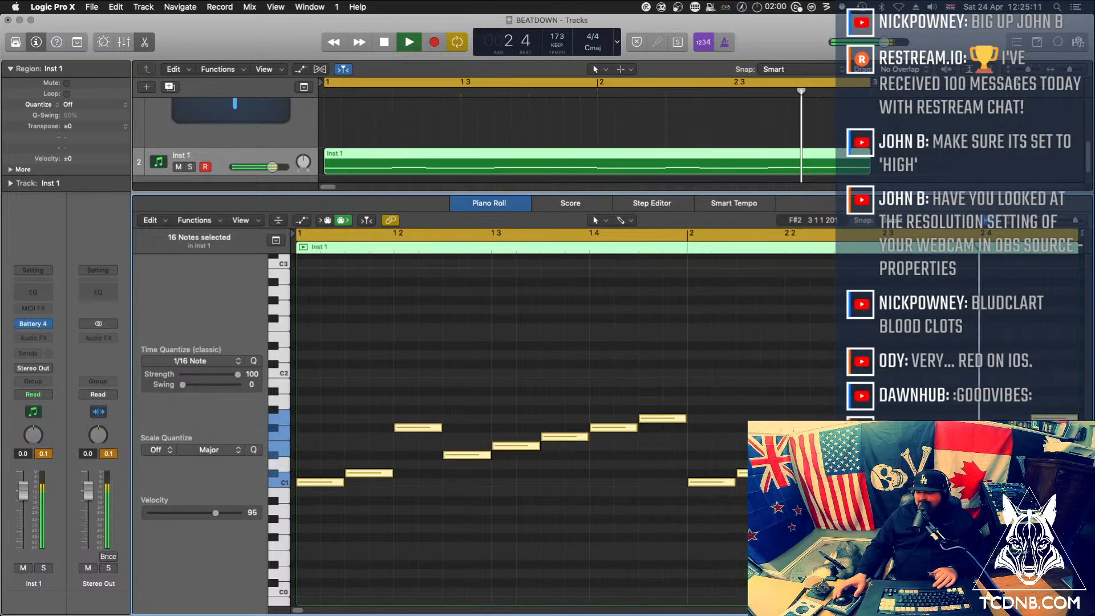
{"action": "key", "text": "space"}
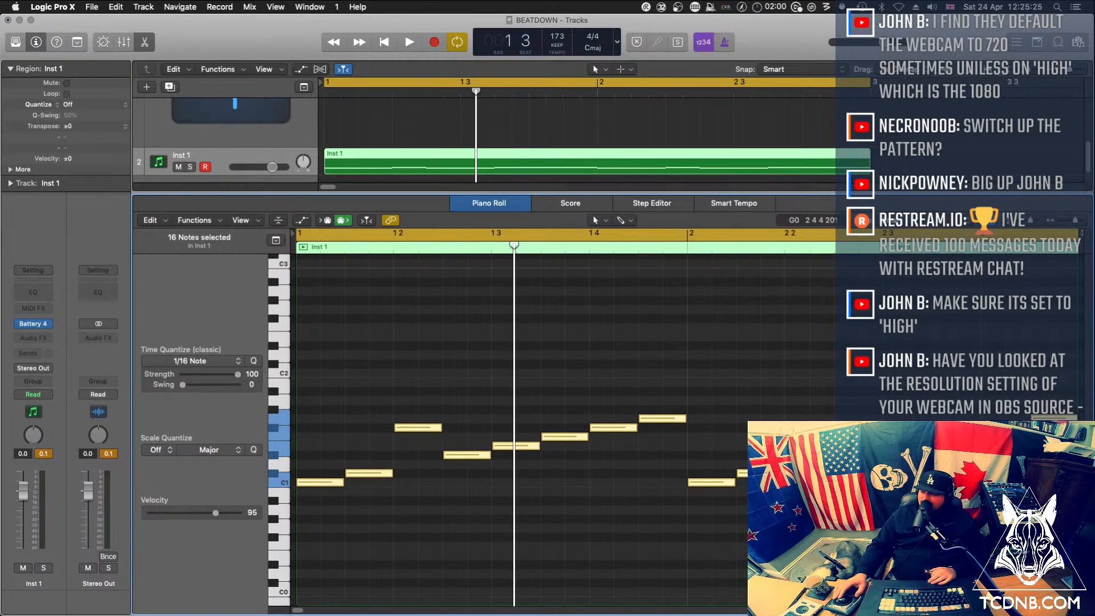
{"action": "key", "text": "super+Tab"}
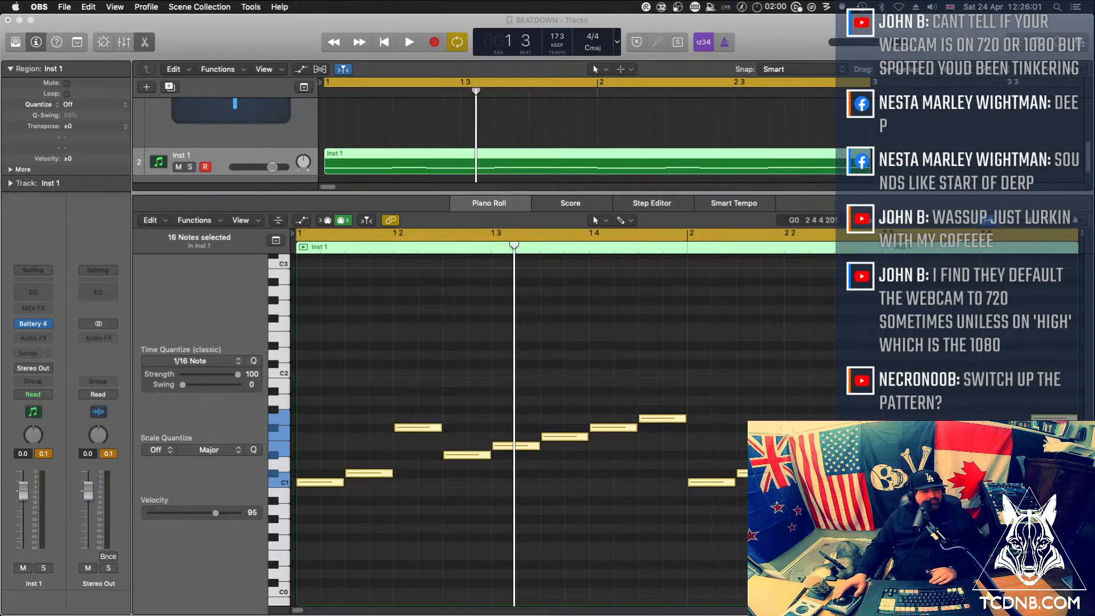
{"action": "key", "text": "super+Tab"}
Open Battery 4 during loop playback, enable a Solid G-EQ on the beat 07 cell and choose its high band
{"action": "key", "text": "v"}
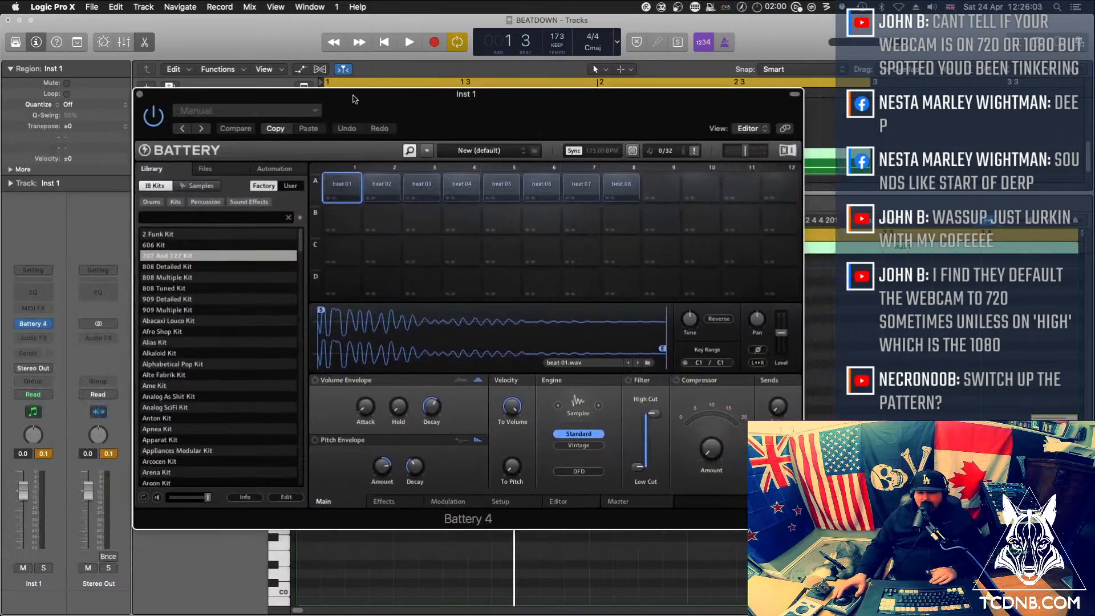
{"action": "key", "text": "space"}
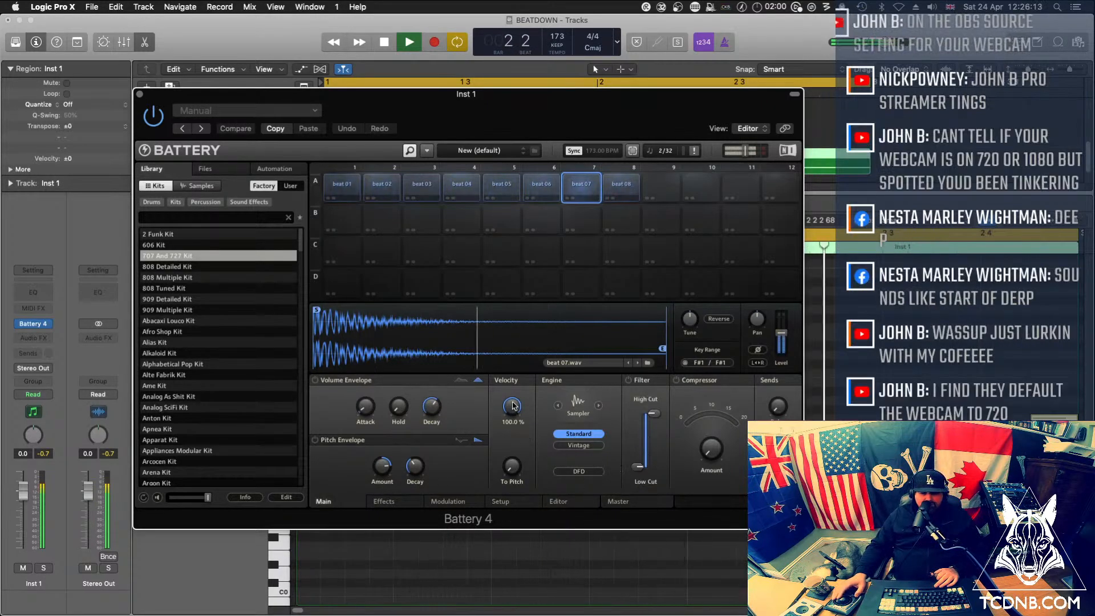
{"action": "left_click", "coordinate": [389, 504]}
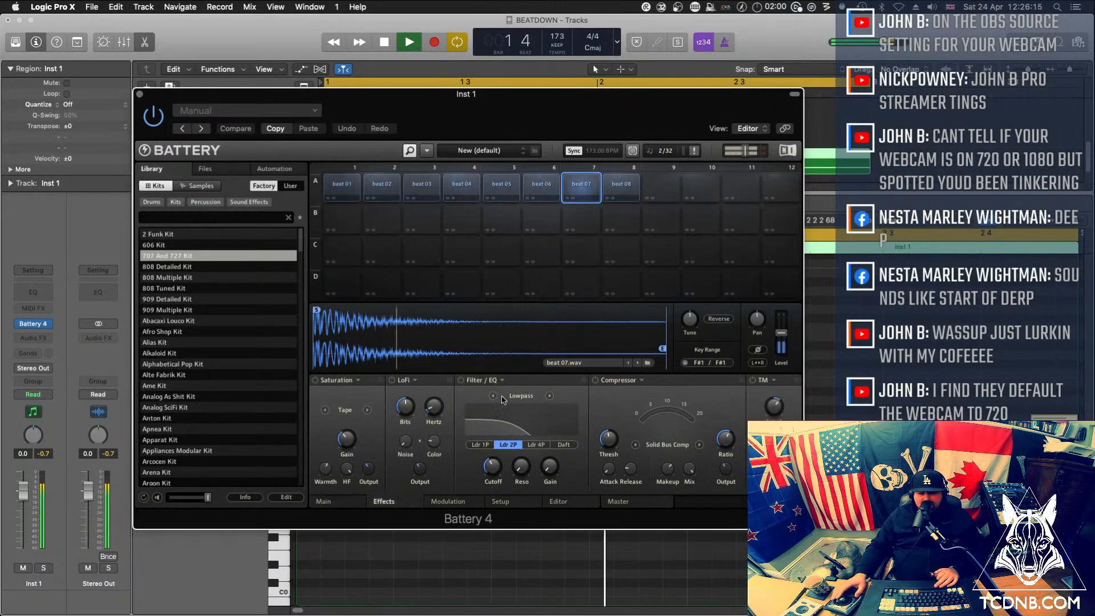
{"action": "left_click", "coordinate": [520, 396]}
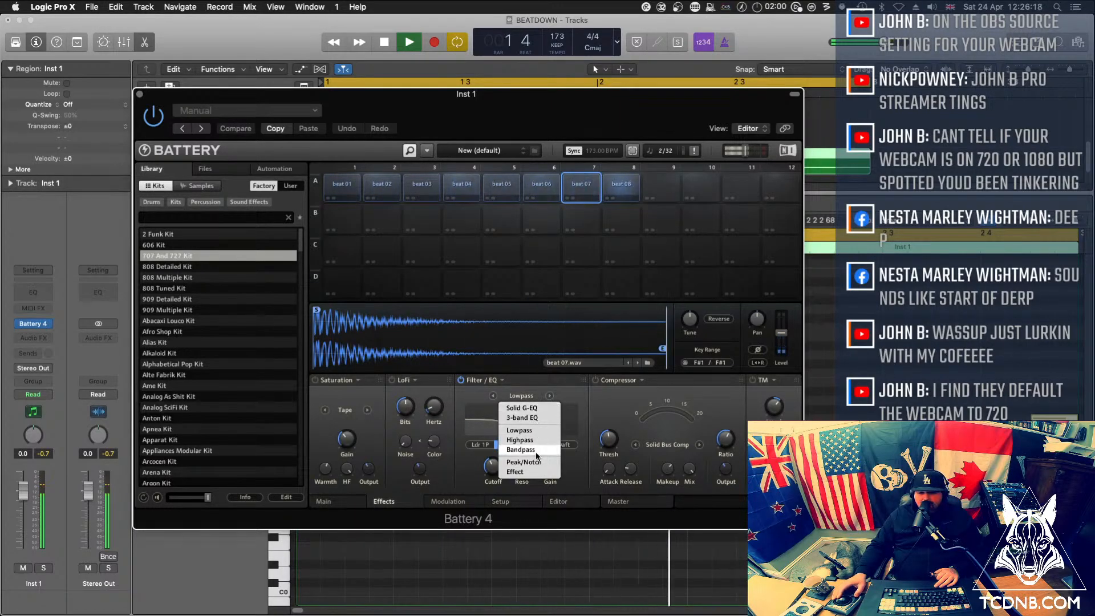
{"action": "left_click", "coordinate": [523, 418]}
{"action": "left_click", "coordinate": [521, 395]}
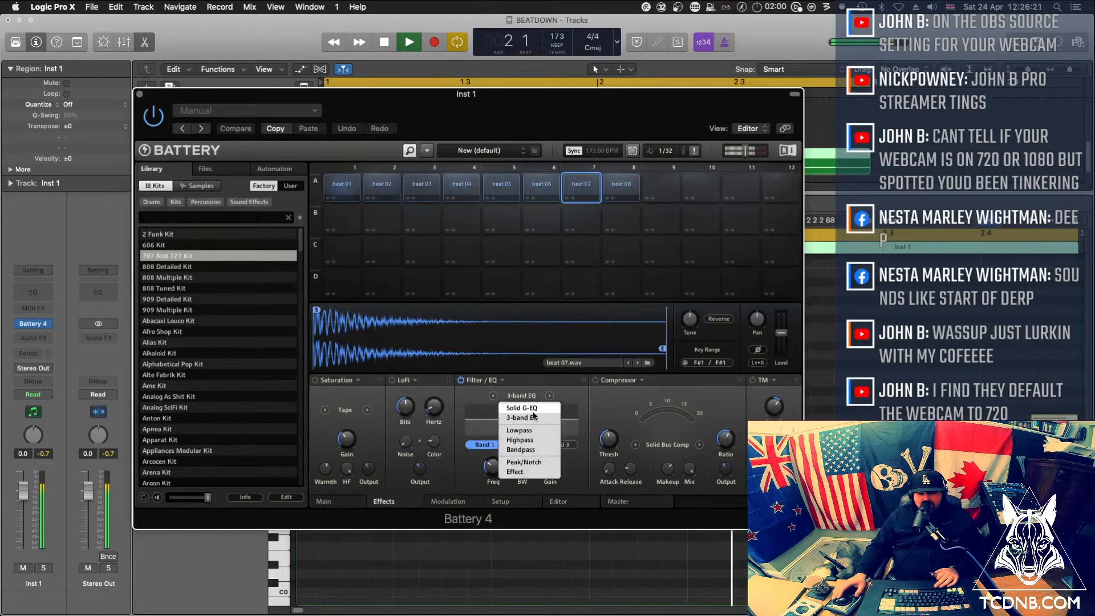
{"action": "left_click", "coordinate": [523, 429]}
{"action": "left_click", "coordinate": [564, 444]}
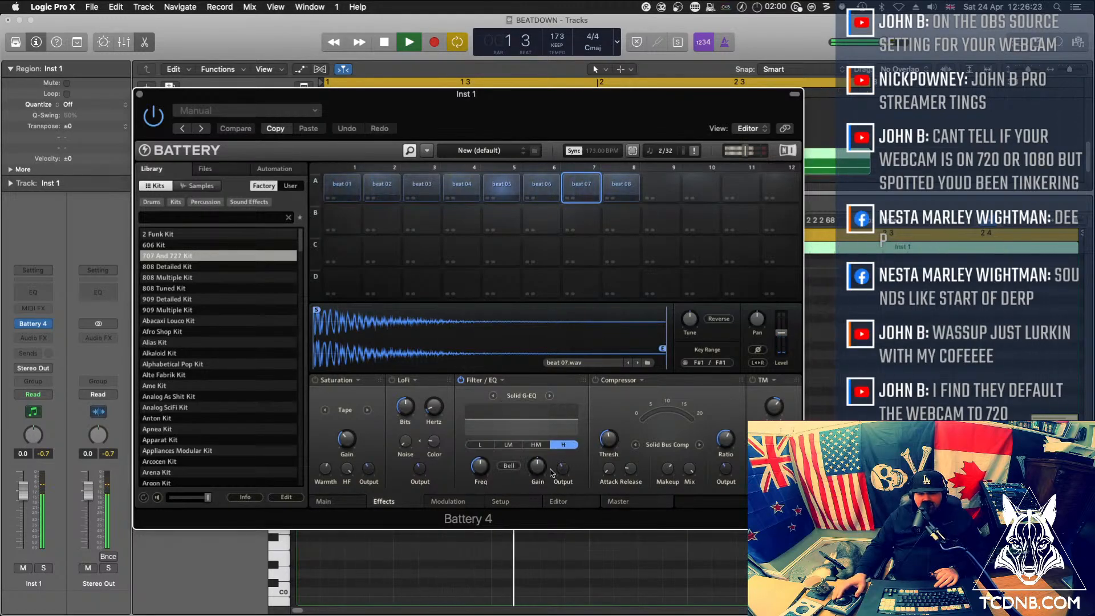
Boost the high band of beat 07's EQ by about 6 dB at 11.1 kHz, close Battery and stop playback
{"action": "left_click_drag", "start_coordinate": [541, 477], "coordinate": [541, 459]}
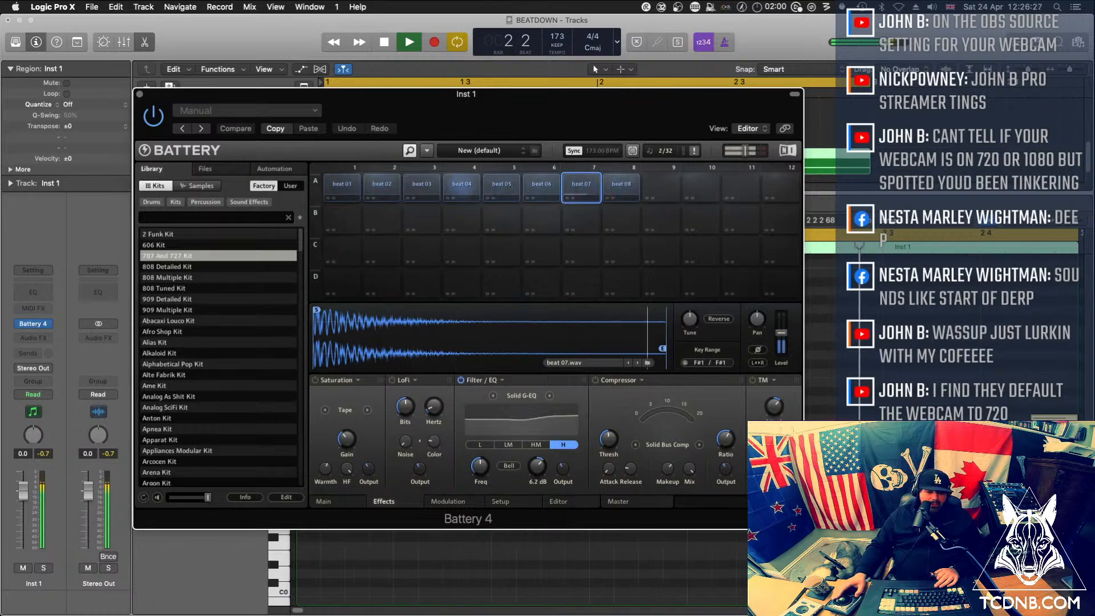
{"action": "left_click_drag", "start_coordinate": [479, 472], "coordinate": [479, 448]}
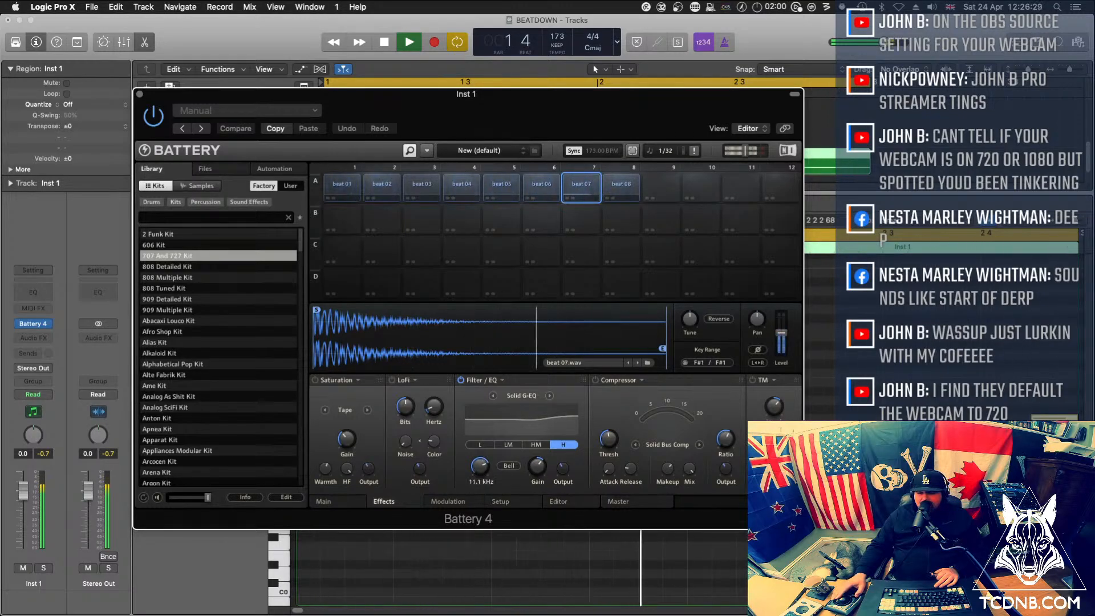
{"action": "left_click_drag", "start_coordinate": [536, 472], "coordinate": [536, 469]}
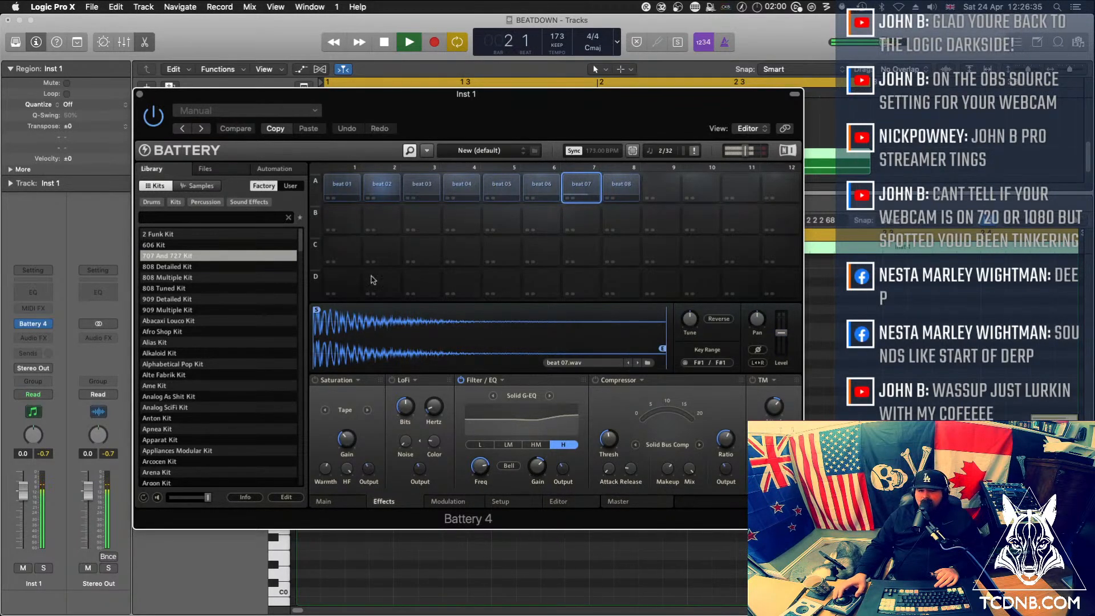
{"action": "left_click", "coordinate": [140, 94]}
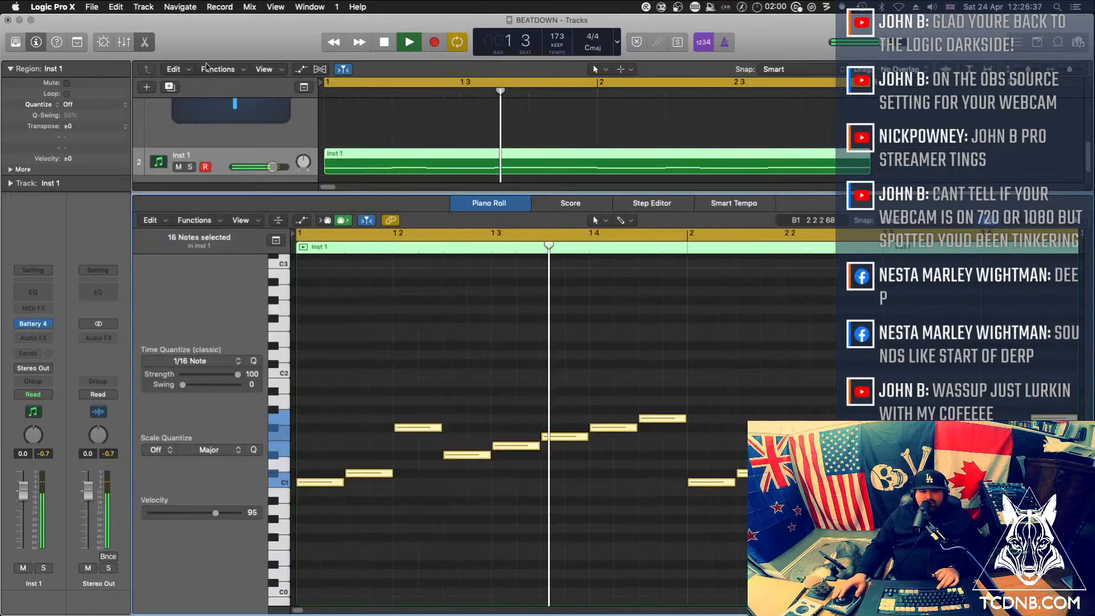
{"action": "key", "text": "space"}
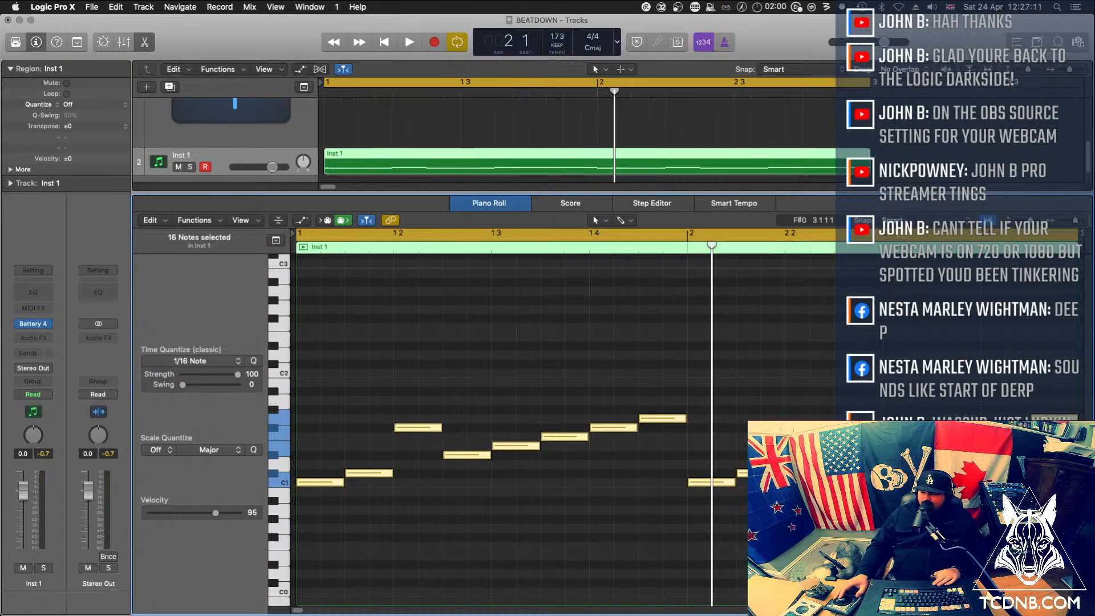
{"action": "key", "text": "super+Tab"}
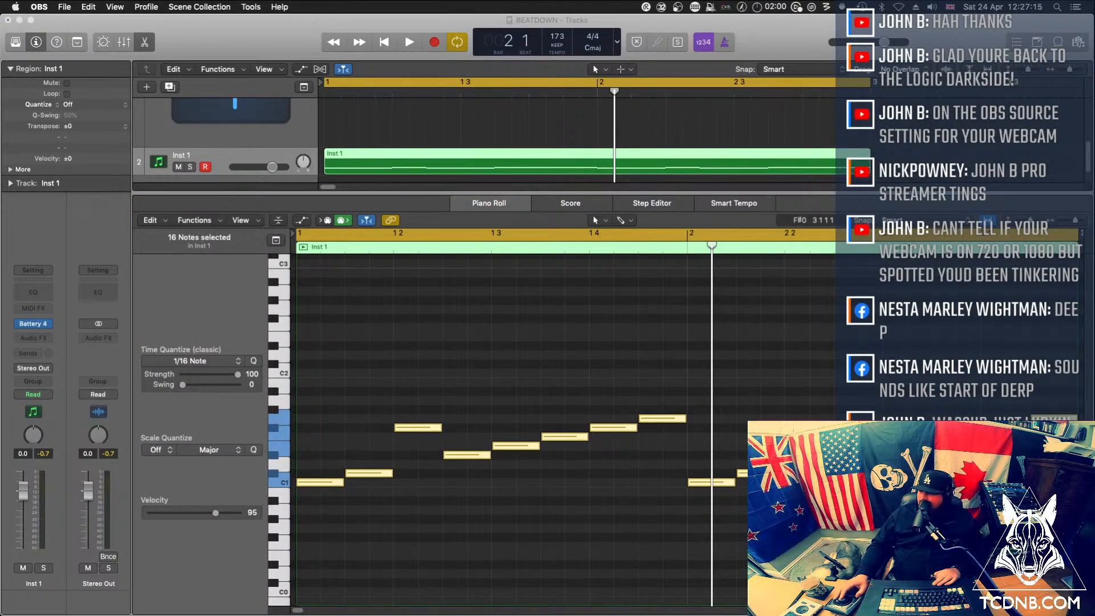
{"action": "mouse_move", "coordinate": [1094, 42]}
{"action": "left_mouse_down"}
{"action": "mouse_move", "coordinate": [169, 63]}
{"action": "mouse_move", "coordinate": [1094, 51]}
{"action": "left_mouse_up"}
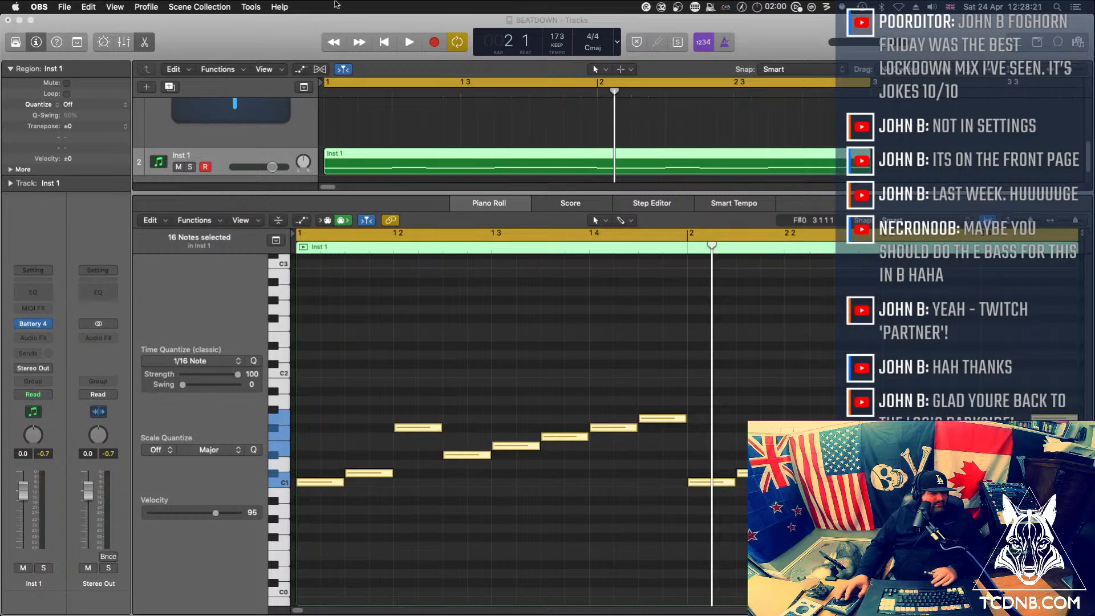
{"action": "left_click", "coordinate": [260, 40]}
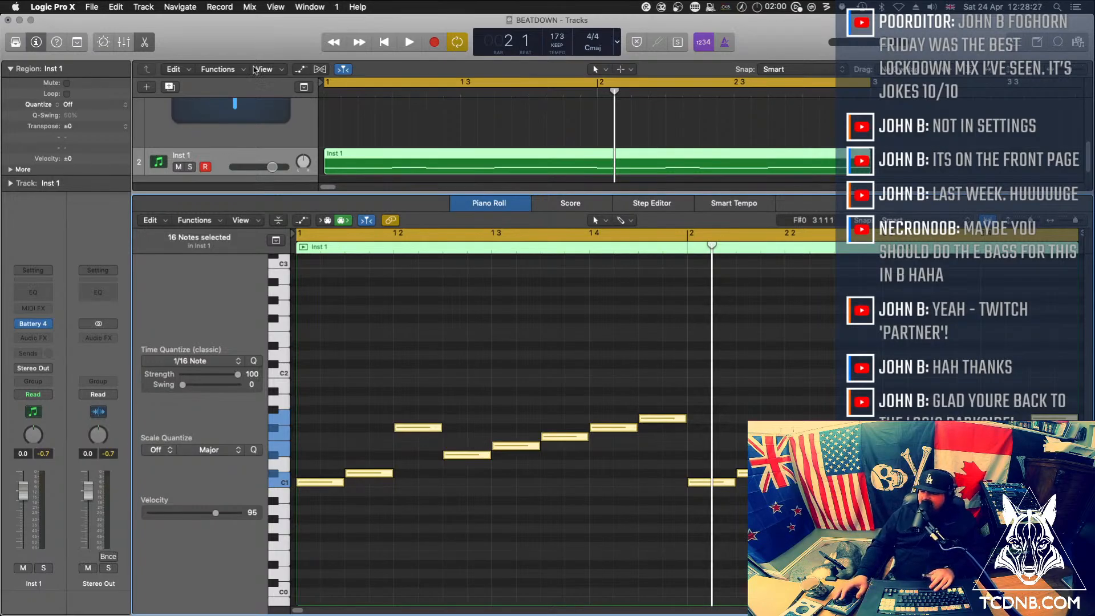
Try an earlier end point for the beat 08 sample in Battery against the playing loop, and restore its full length
{"action": "key", "text": "space"}
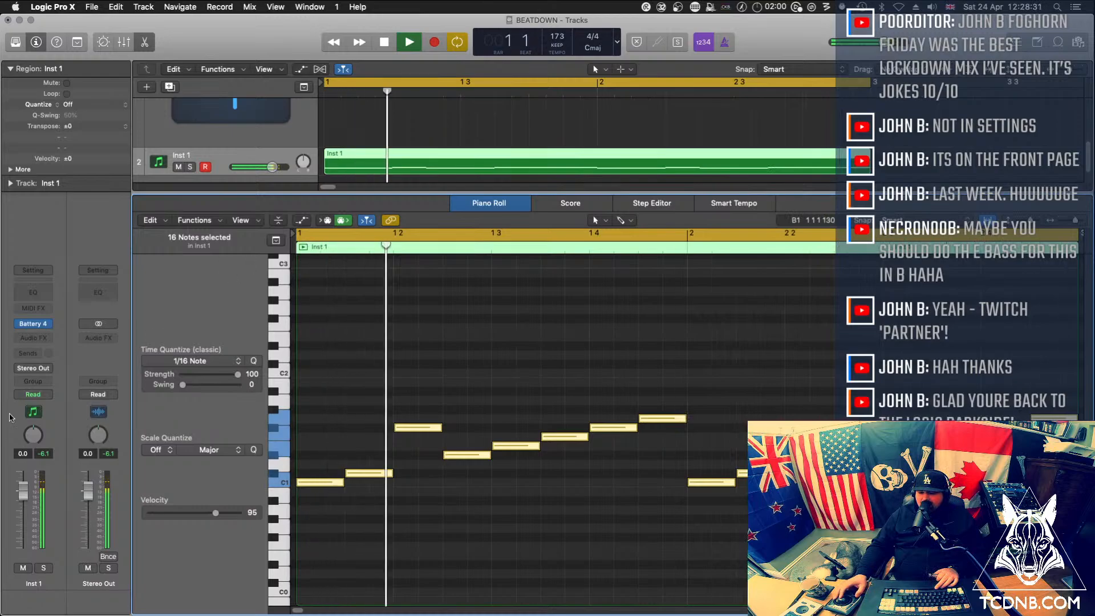
{"action": "key", "text": "space"}
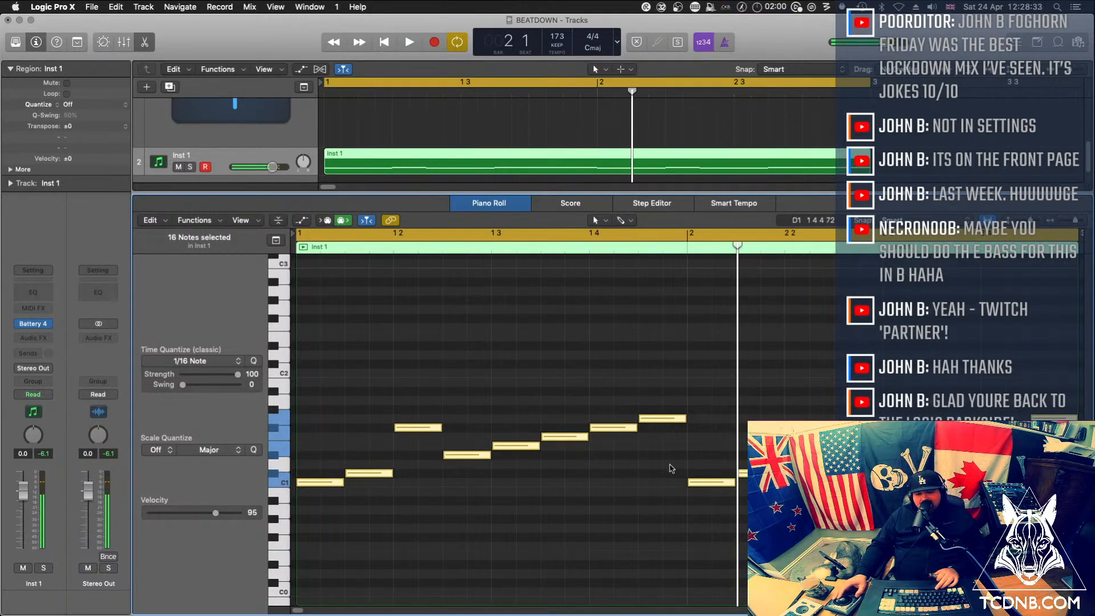
{"action": "left_click", "coordinate": [653, 431]}
{"action": "left_click", "coordinate": [658, 419]}
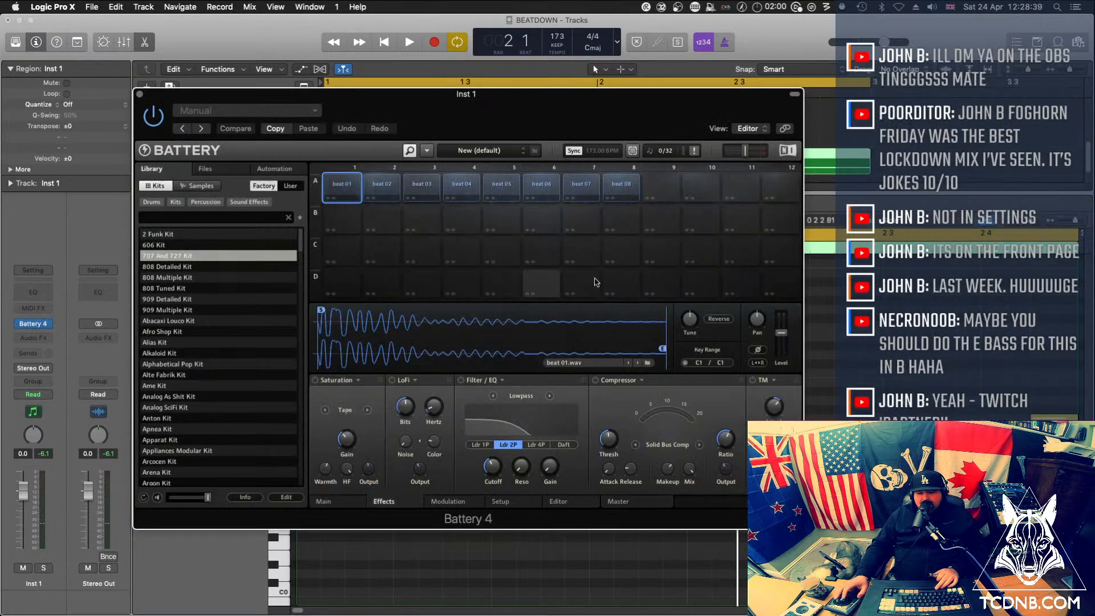
{"action": "left_click", "coordinate": [621, 199]}
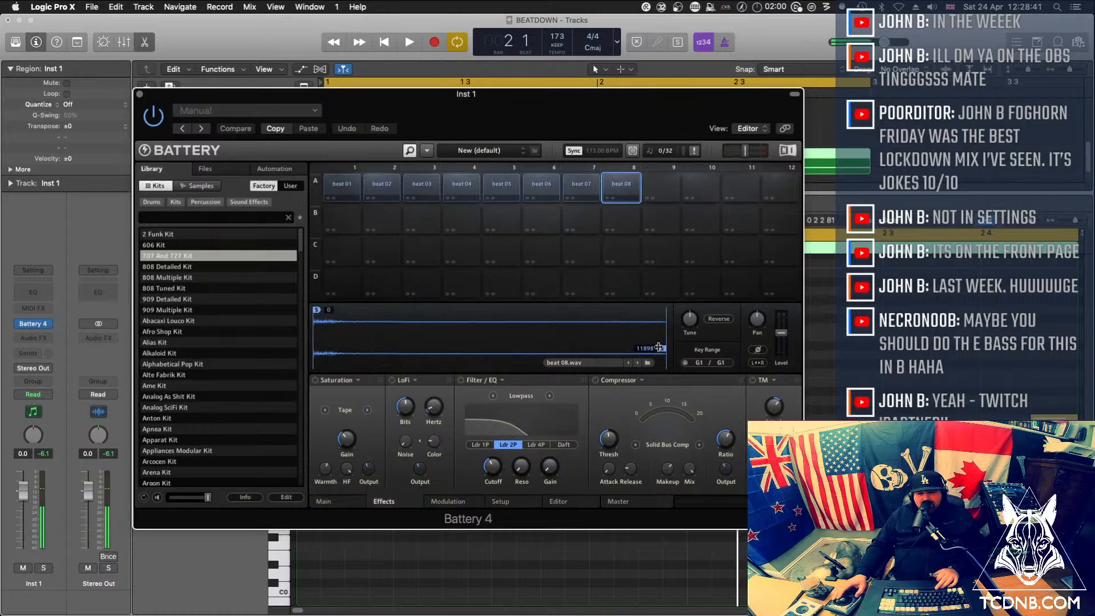
{"action": "mouse_move", "coordinate": [662, 348]}
{"action": "left_mouse_down"}
{"action": "mouse_move", "coordinate": [515, 340]}
{"action": "mouse_move", "coordinate": [491, 315]}
{"action": "mouse_move", "coordinate": [460, 316]}
{"action": "left_mouse_up"}
{"action": "left_click", "coordinate": [623, 191]}
{"action": "key", "text": "space"}
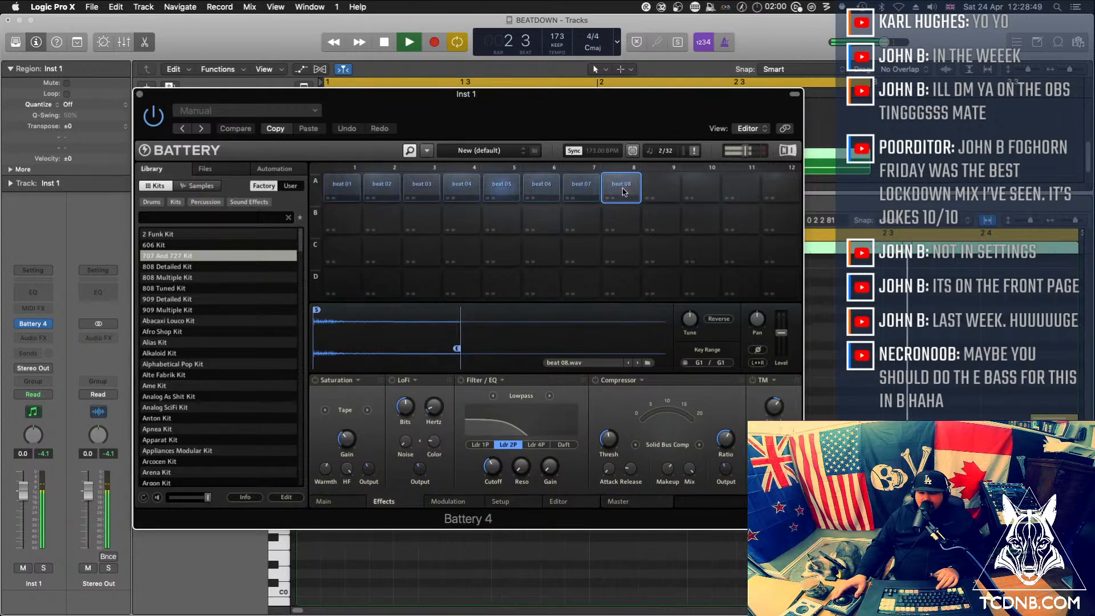
{"action": "left_click_drag", "start_coordinate": [460, 316], "coordinate": [667, 318]}
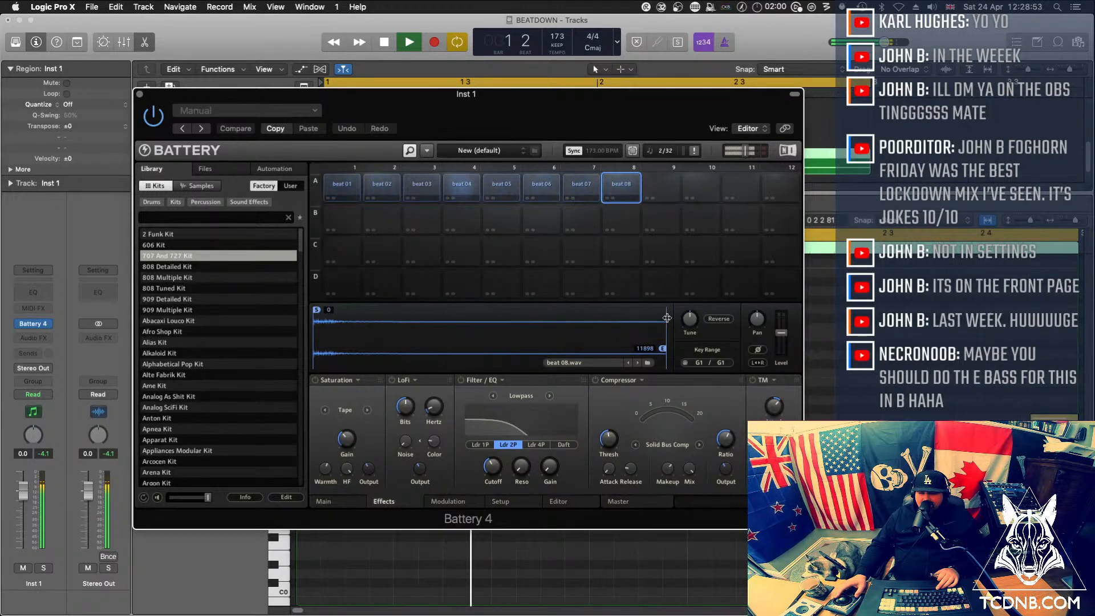
{"action": "left_click", "coordinate": [140, 94]}
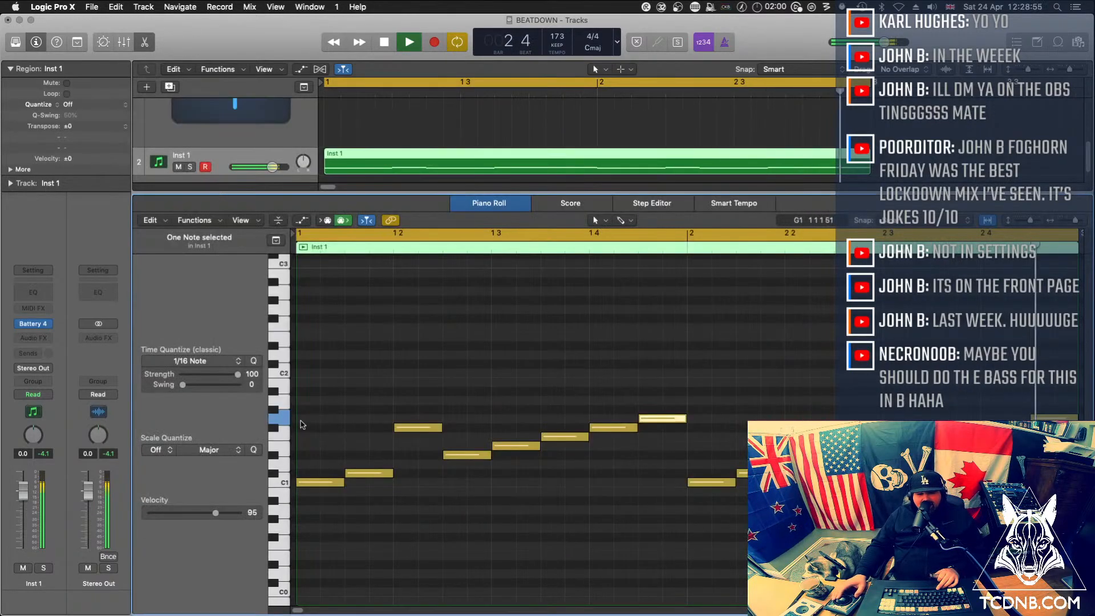
Move both G1 notes down to D#1, play the loop and close the Piano Roll editor
{"action": "key", "text": "space"}
{"action": "left_click", "coordinate": [283, 418]}
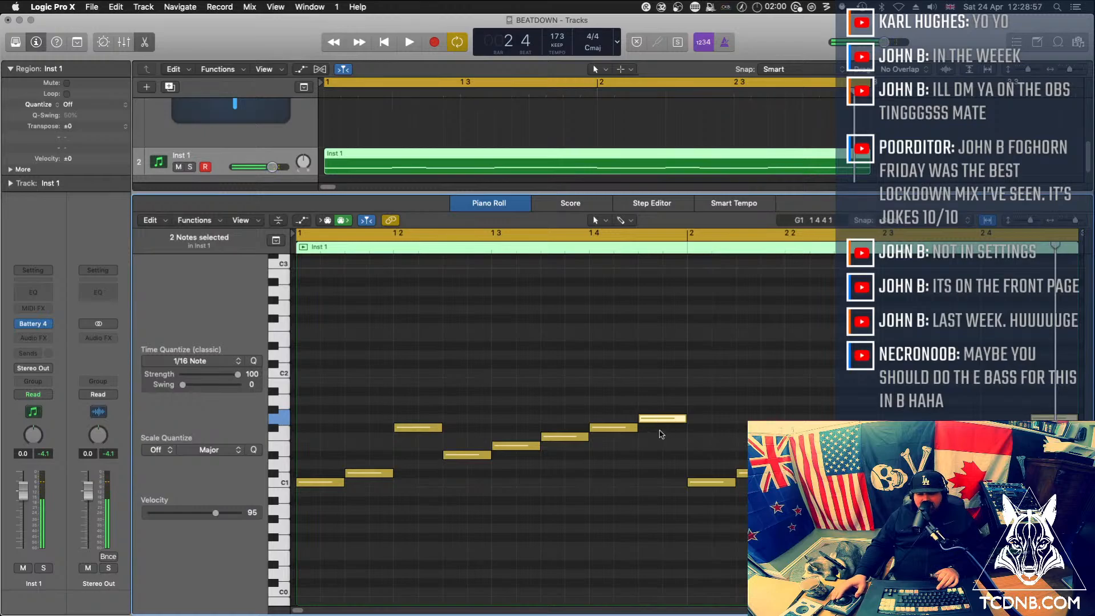
{"action": "left_click_drag", "start_coordinate": [647, 423], "coordinate": [664, 461]}
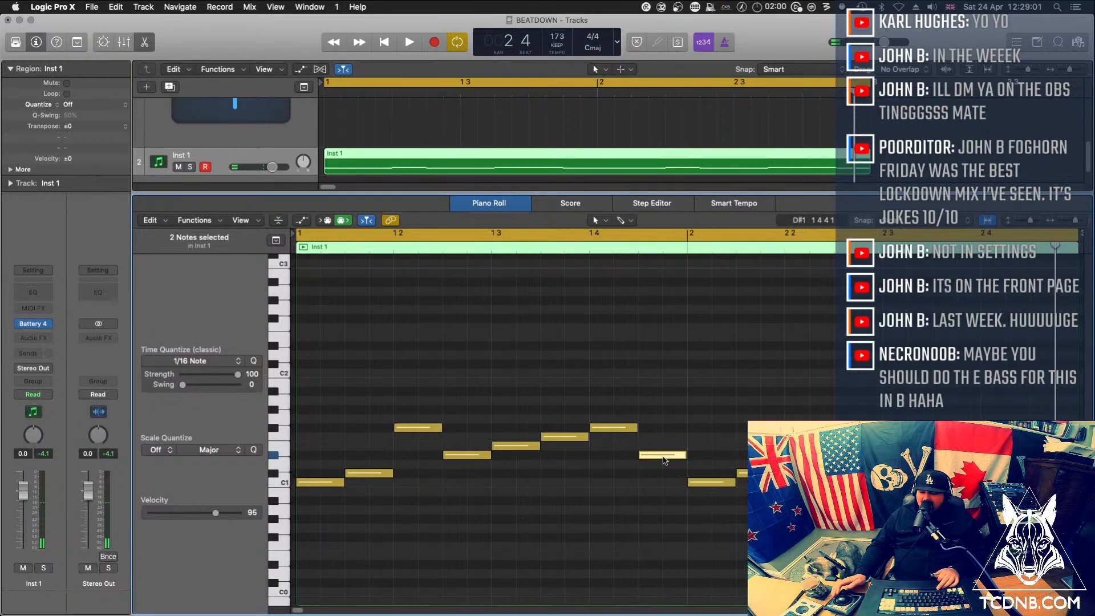
{"action": "key", "text": "space"}
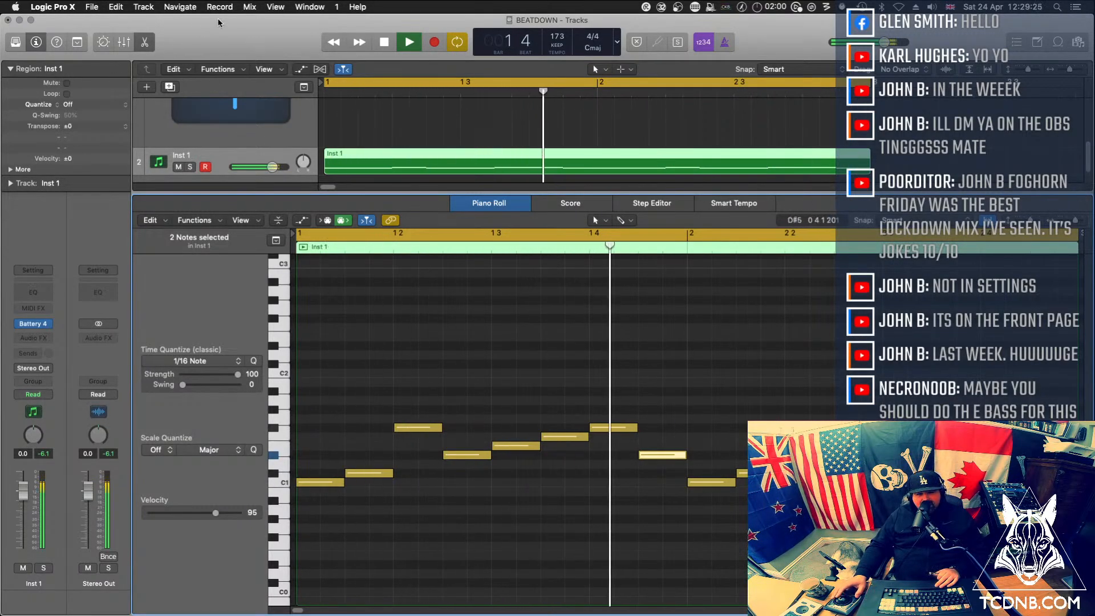
{"action": "key", "text": "e"}
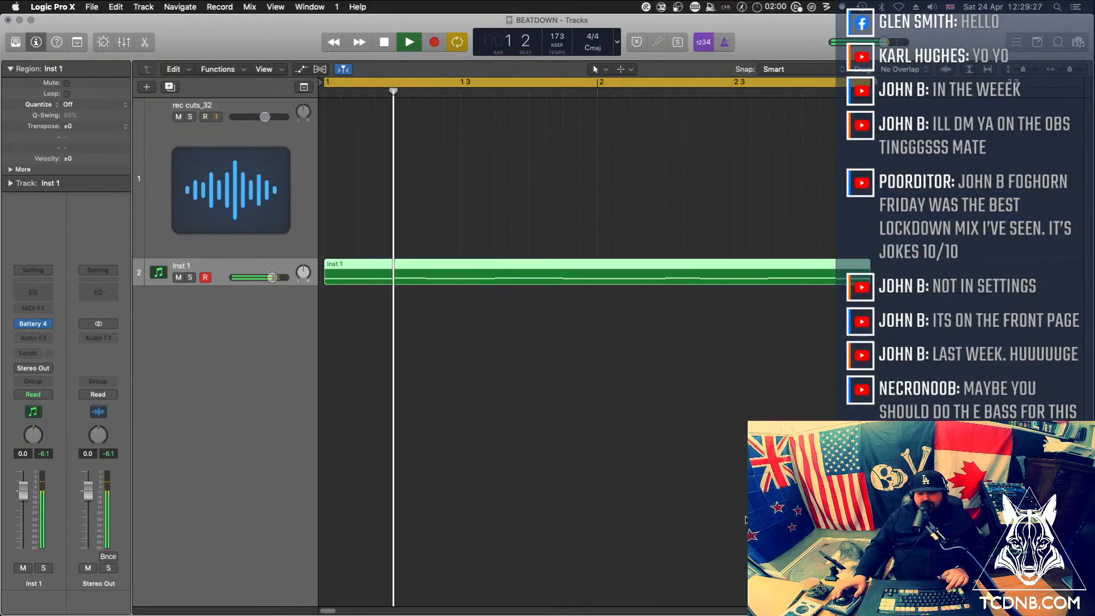
Reselect the Inst 1 region during loop playback, open Battery 4 and select the beat 07 cell
{"action": "left_click", "coordinate": [567, 422]}
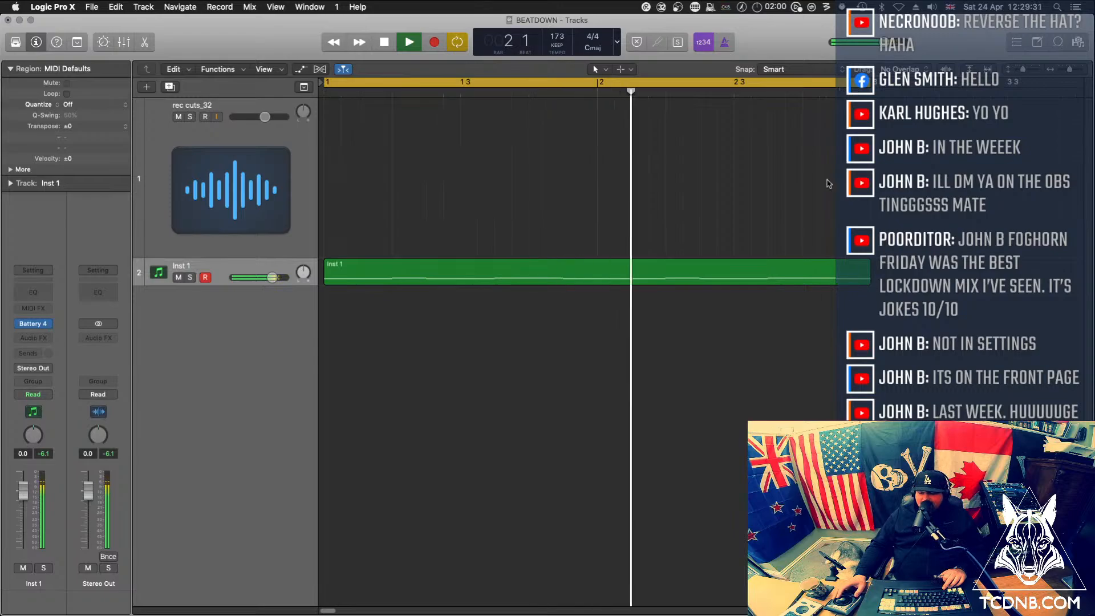
{"action": "left_click", "coordinate": [348, 267]}
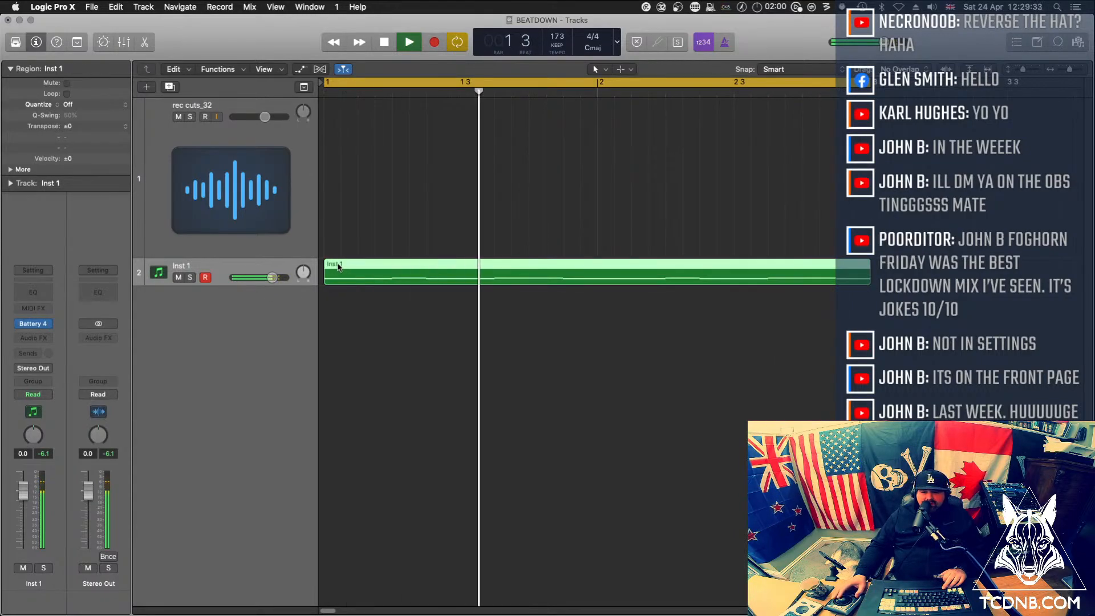
{"action": "mouse_move", "coordinate": [348, 268]}
{"action": "left_mouse_down"}
{"action": "mouse_move", "coordinate": [970, 268]}
{"action": "mouse_move", "coordinate": [326, 272]}
{"action": "left_mouse_up"}
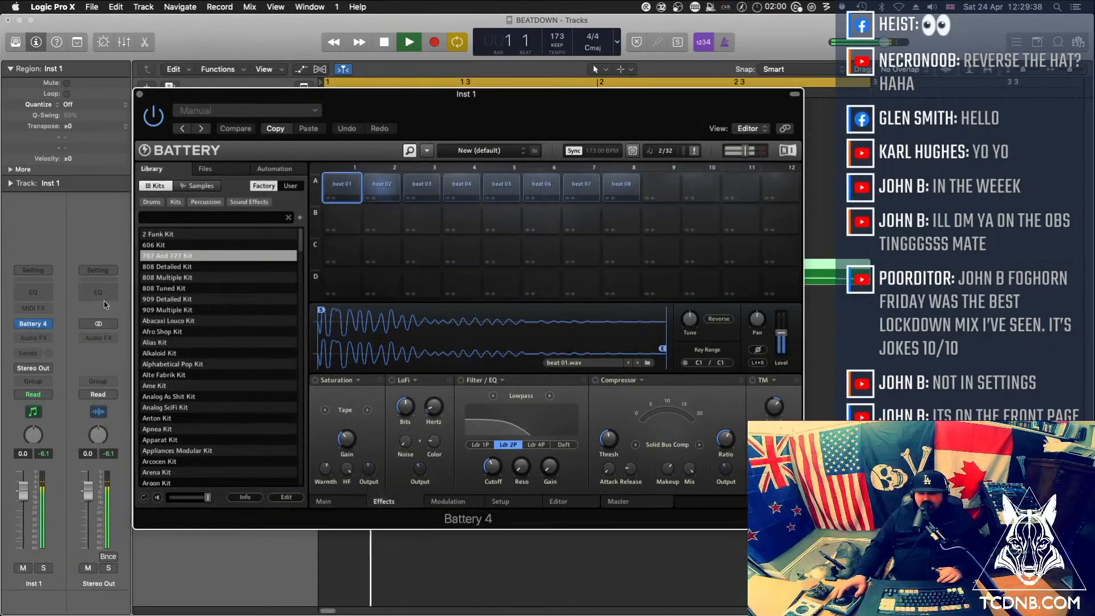
{"action": "left_click", "coordinate": [35, 323]}
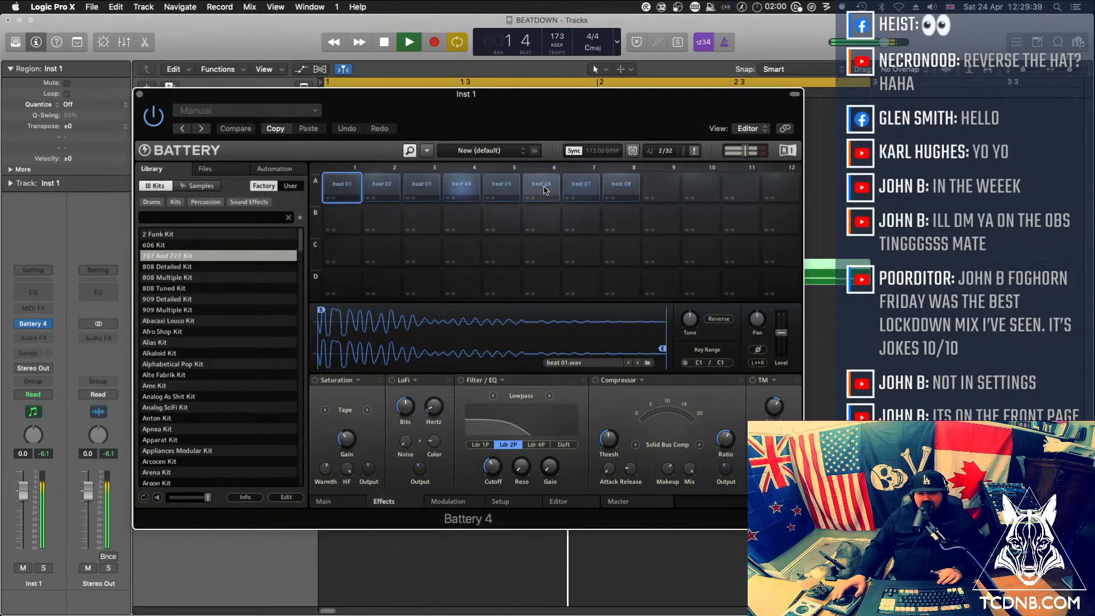
{"action": "left_click", "coordinate": [581, 186]}
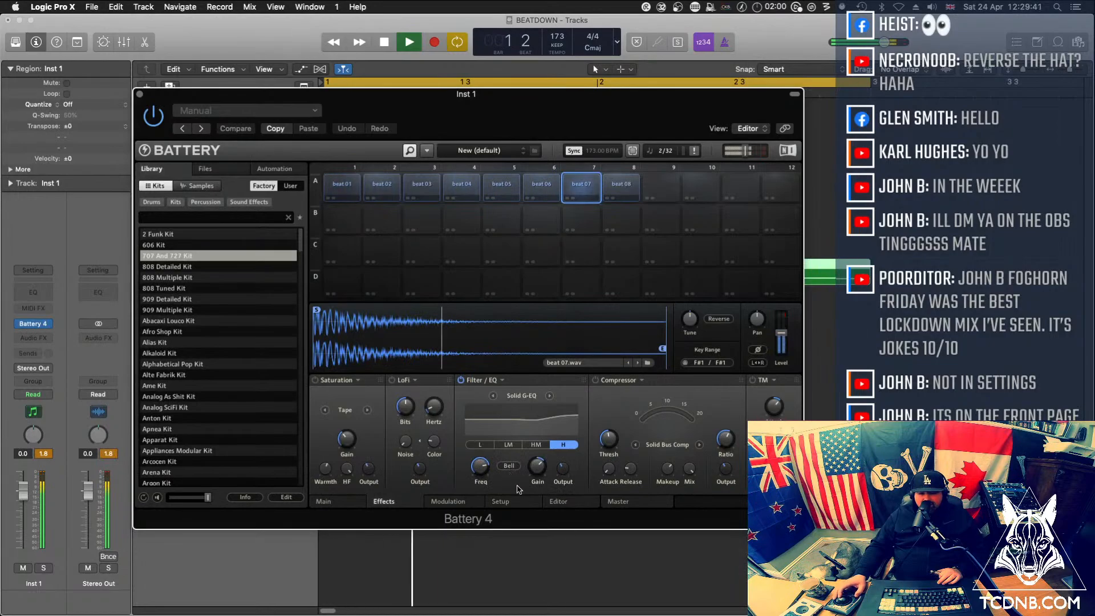
{"action": "left_click", "coordinate": [392, 380]}
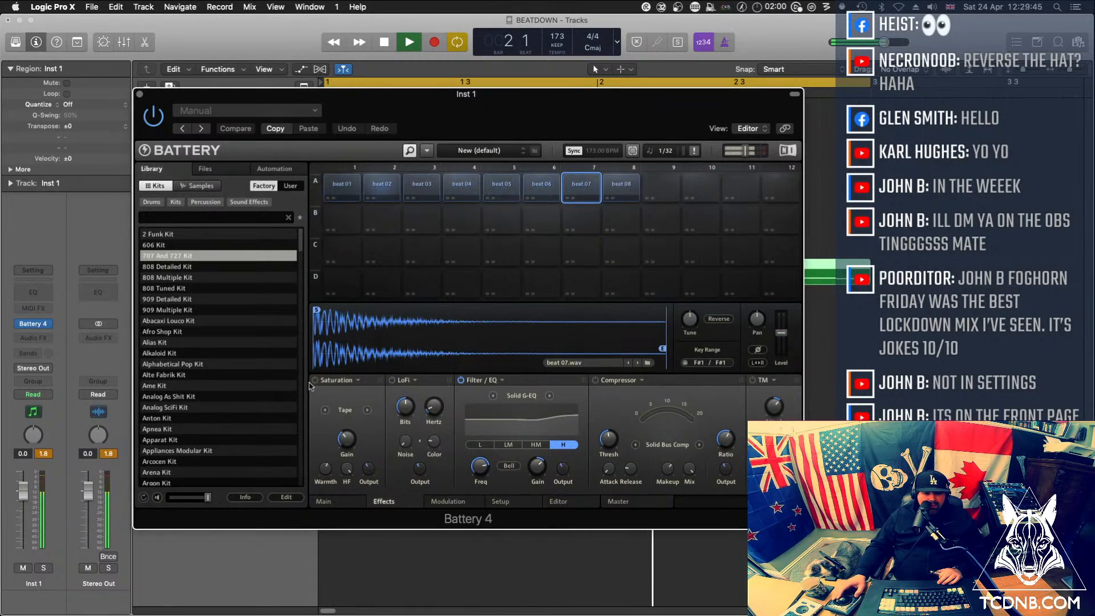
Enable Tape saturation on beat 07 at about 24.5 dB gain, try the Drums mode, and return to Tape with a lower gain
{"action": "left_click", "coordinate": [316, 380]}
{"action": "left_click_drag", "start_coordinate": [350, 448], "coordinate": [350, 425]}
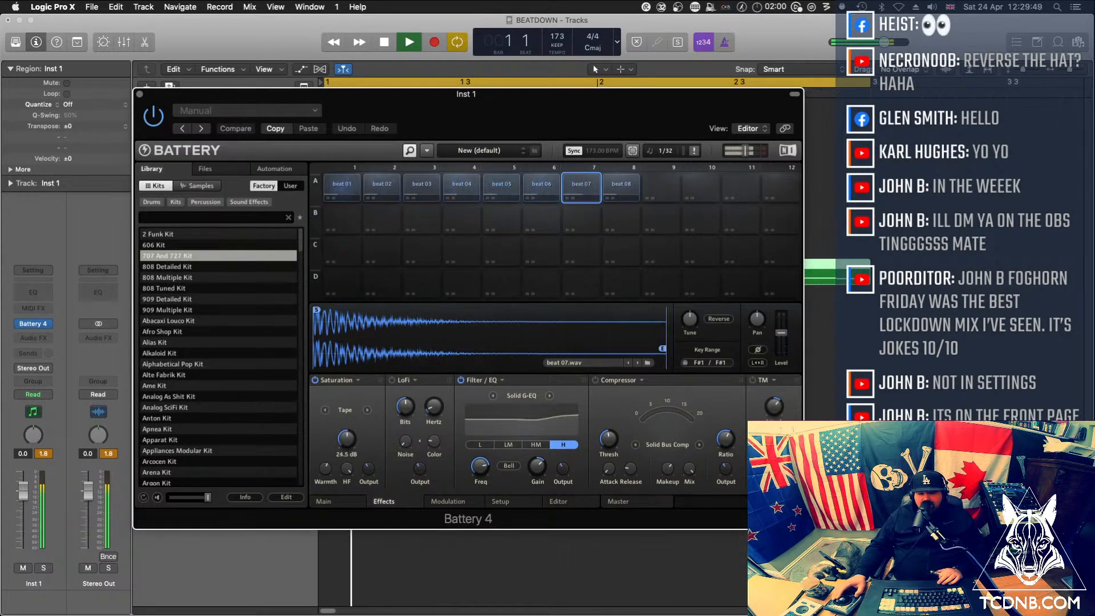
{"action": "left_click", "coordinate": [358, 415]}
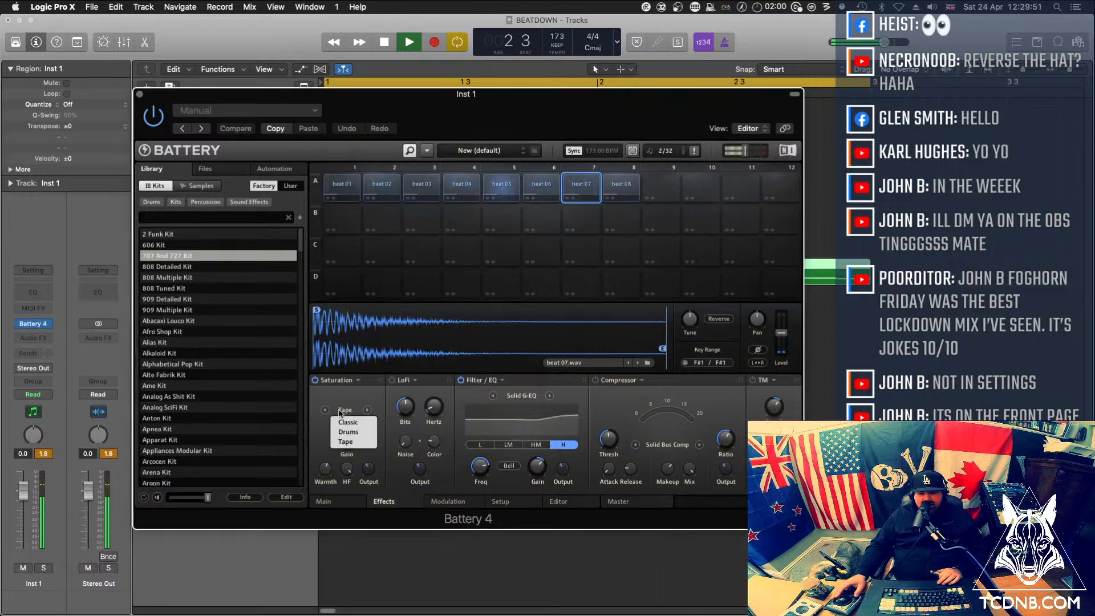
{"action": "left_click", "coordinate": [353, 450]}
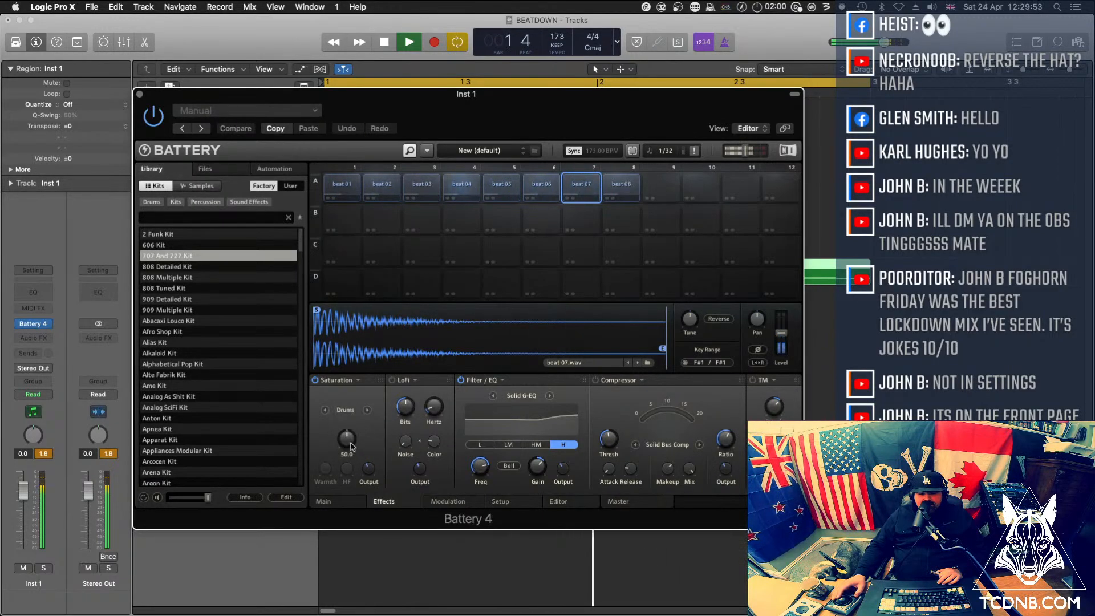
{"action": "left_click", "coordinate": [345, 413]}
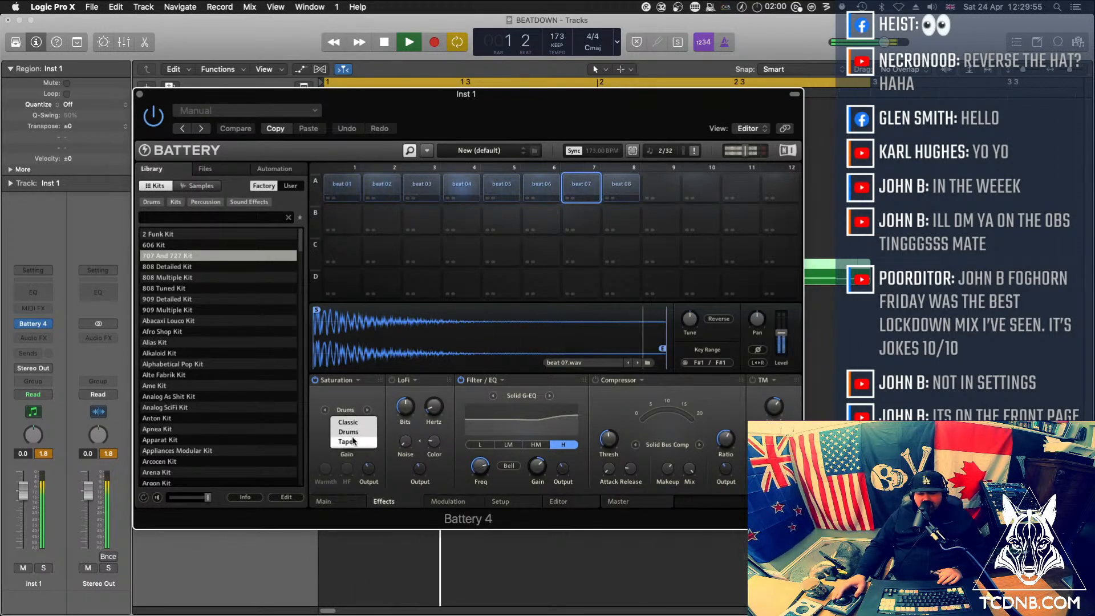
{"action": "left_click", "coordinate": [344, 441]}
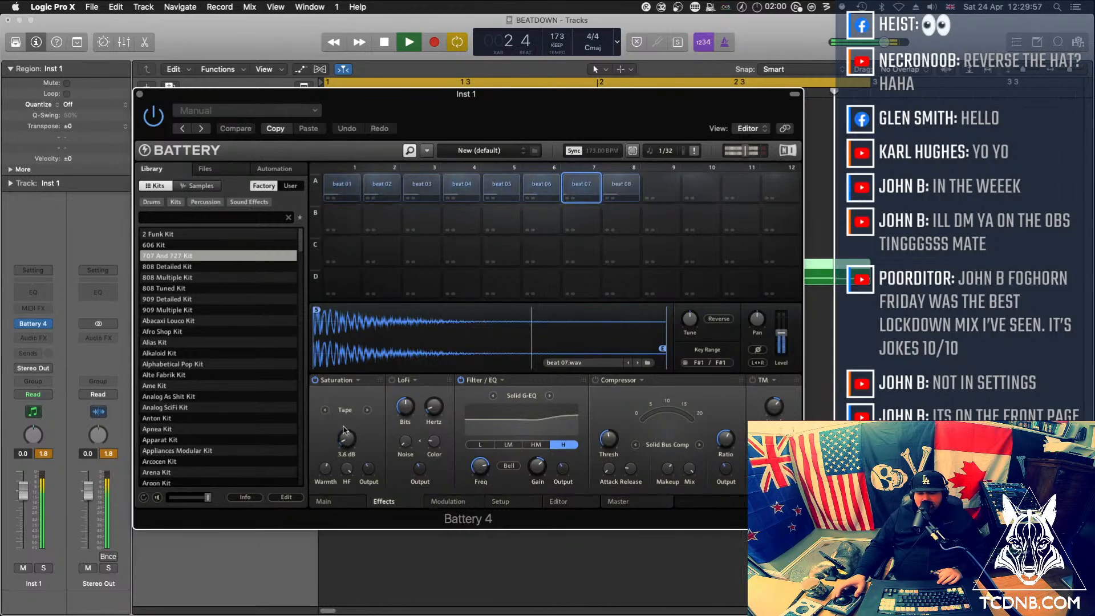
{"action": "left_click_drag", "start_coordinate": [345, 444], "coordinate": [345, 458]}
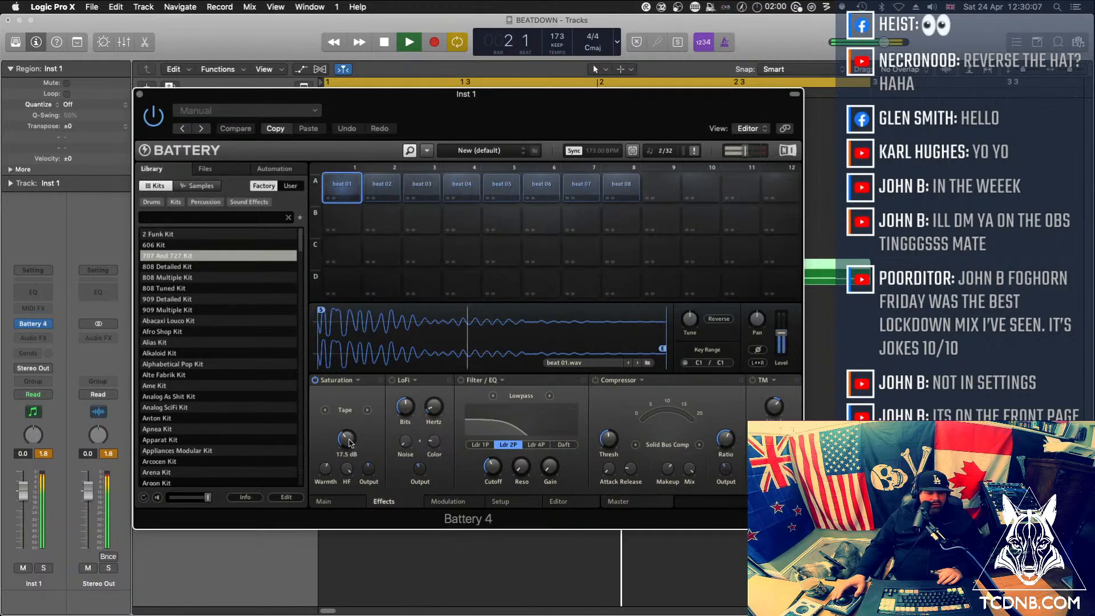
Try different Tape saturation gains on the beat 01 cell and switch its saturation off
{"action": "left_click_drag", "start_coordinate": [349, 443], "coordinate": [349, 487]}
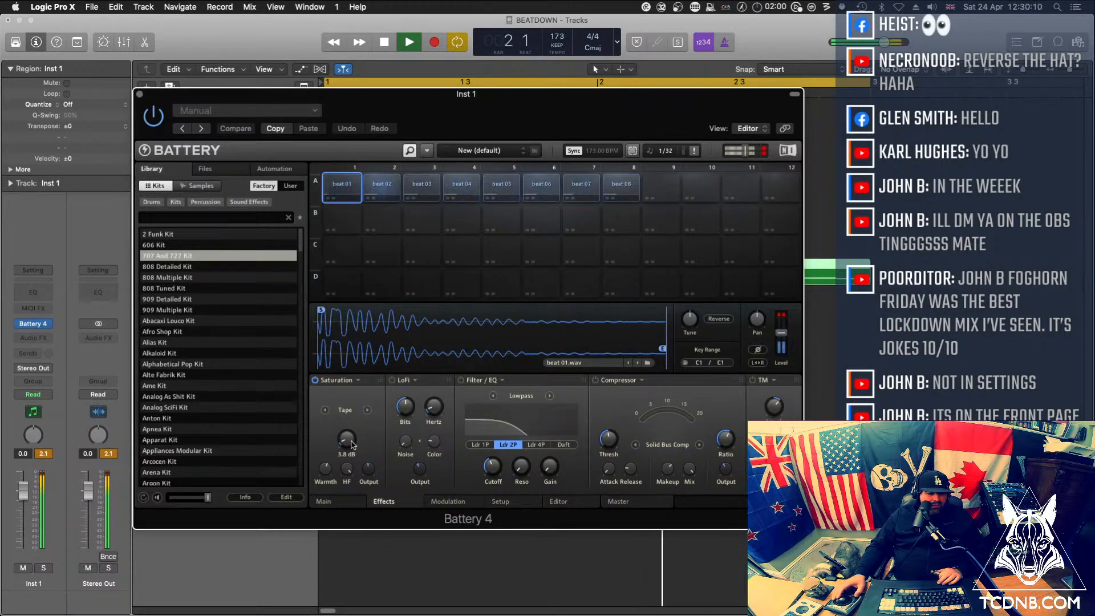
{"action": "left_click", "coordinate": [315, 381]}
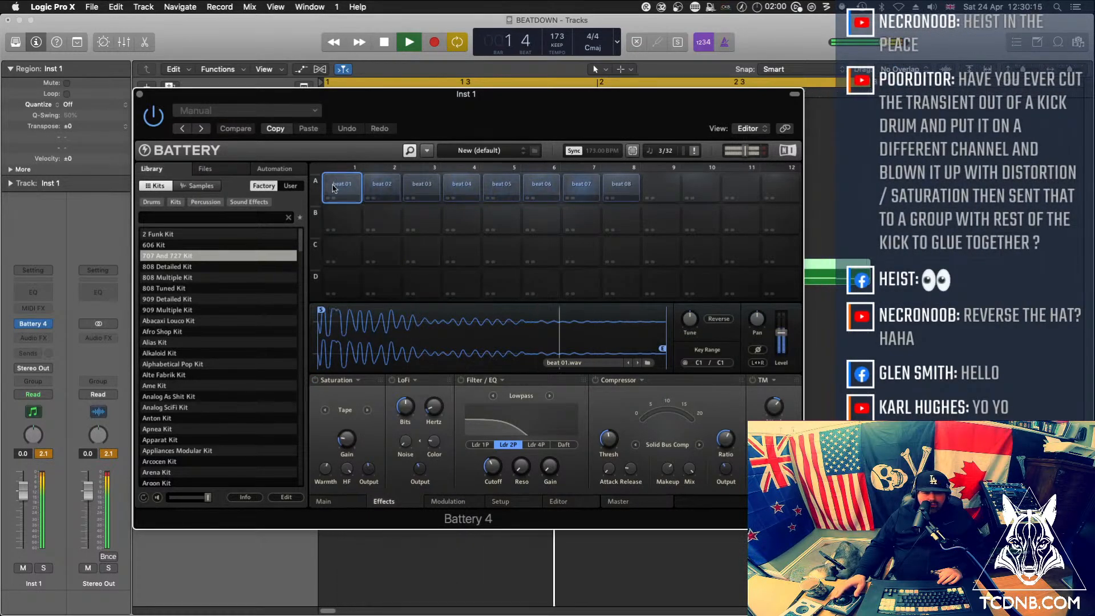
Set beat 01's filter to Solid G-EQ, boost its low band in Bell mode, close Battery and stop playback
{"action": "left_click", "coordinate": [521, 395]}
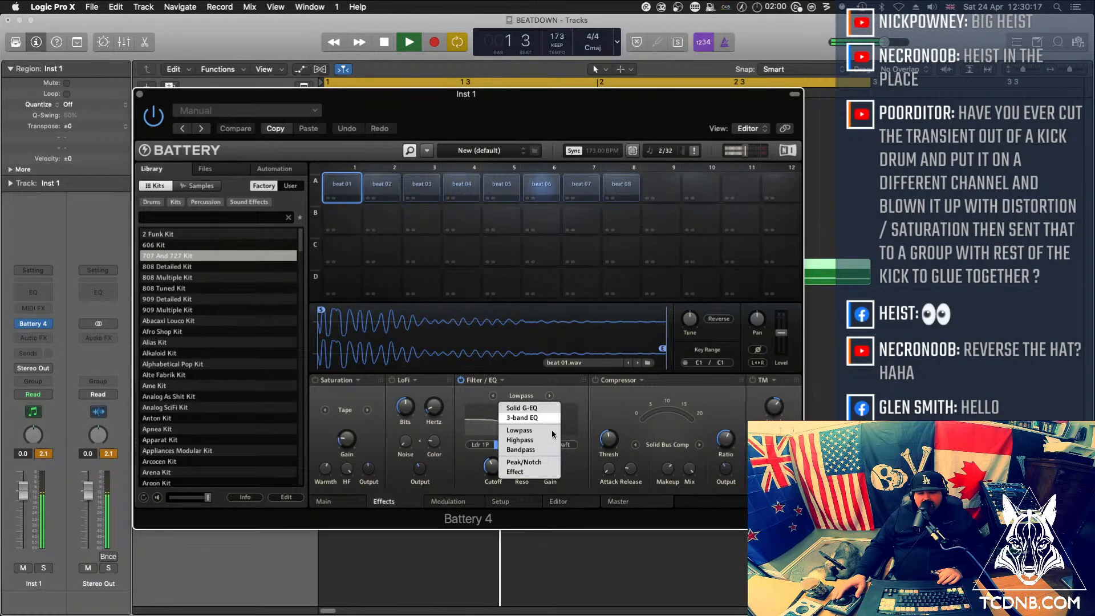
{"action": "left_click", "coordinate": [521, 408]}
{"action": "left_click", "coordinate": [507, 445]}
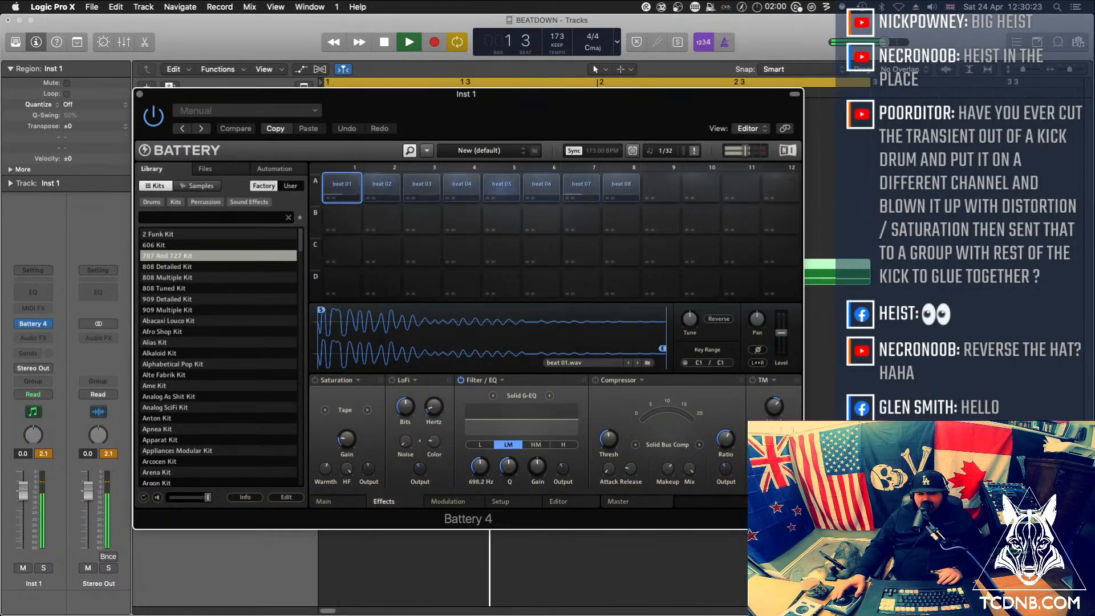
{"action": "left_click_drag", "start_coordinate": [479, 467], "coordinate": [480, 506]}
{"action": "left_click", "coordinate": [480, 444]}
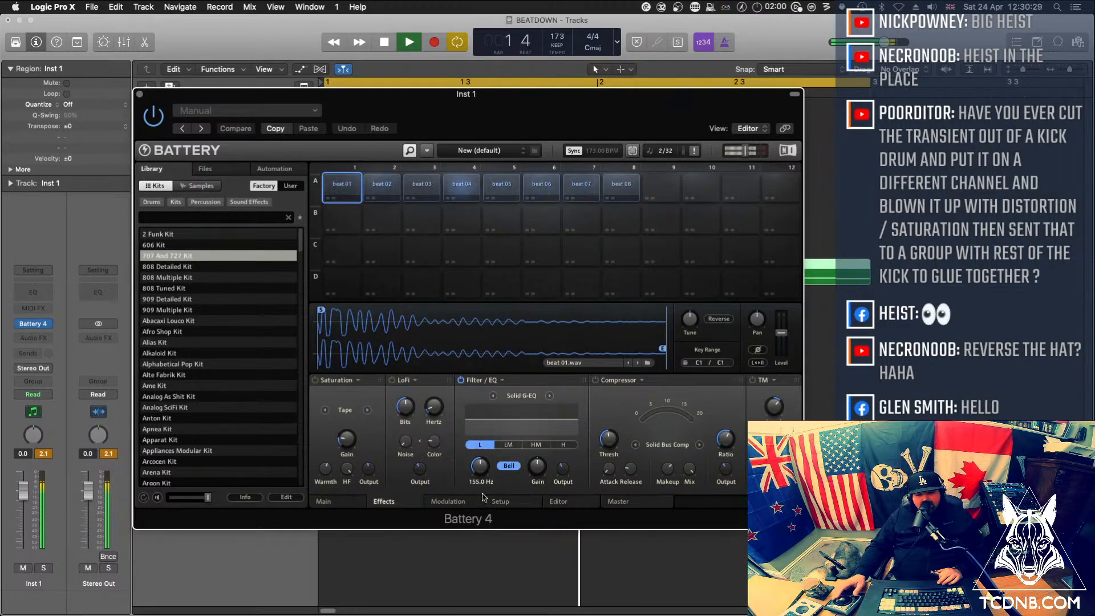
{"action": "left_click_drag", "start_coordinate": [480, 466], "coordinate": [537, 446]}
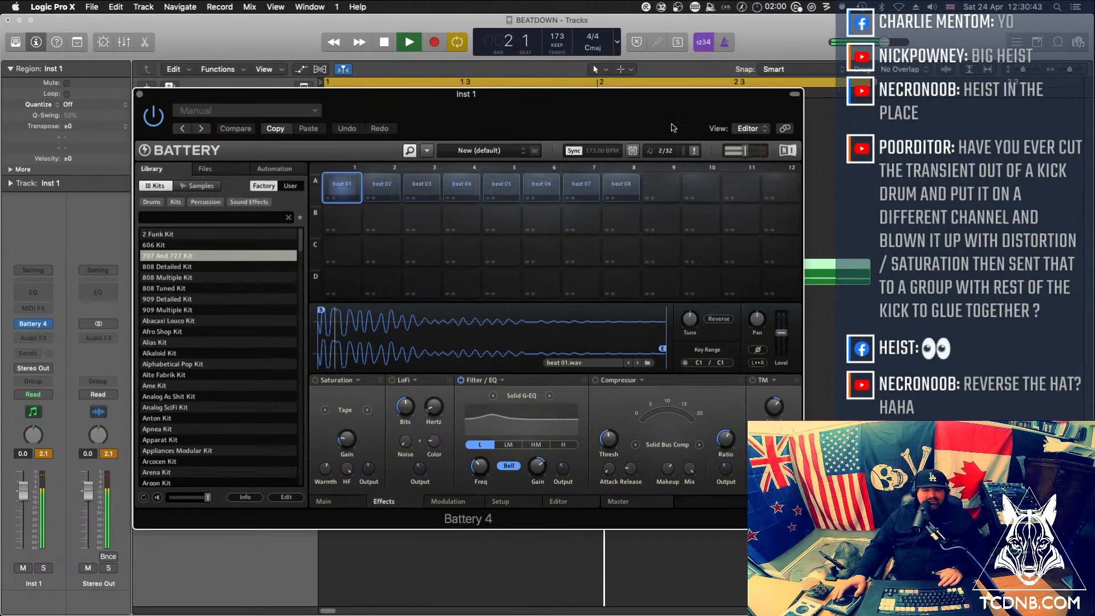
{"action": "left_click", "coordinate": [139, 94]}
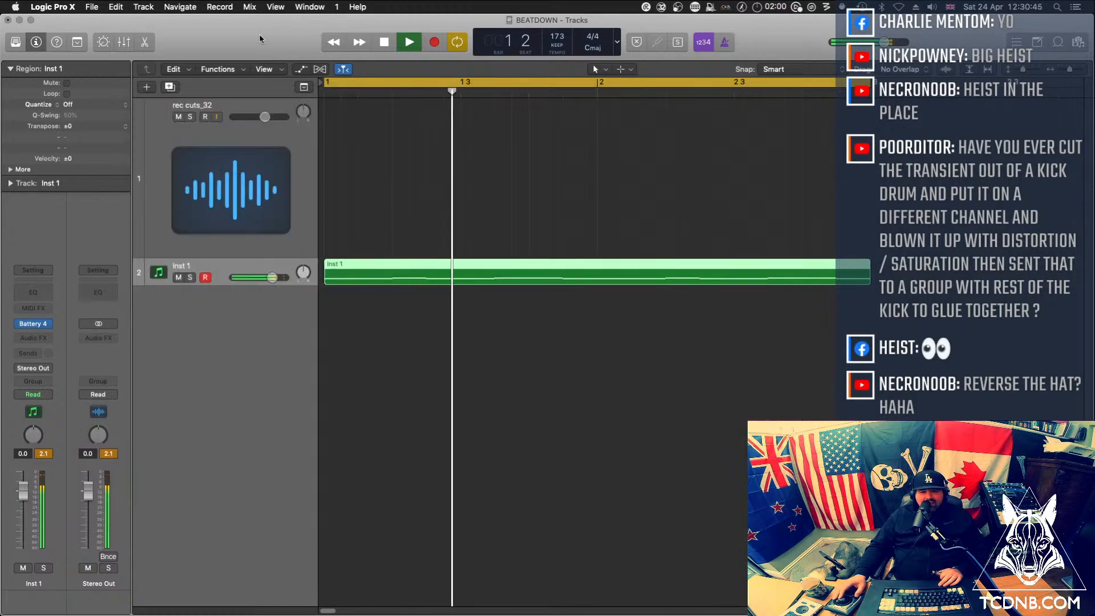
{"action": "key", "text": "space"}
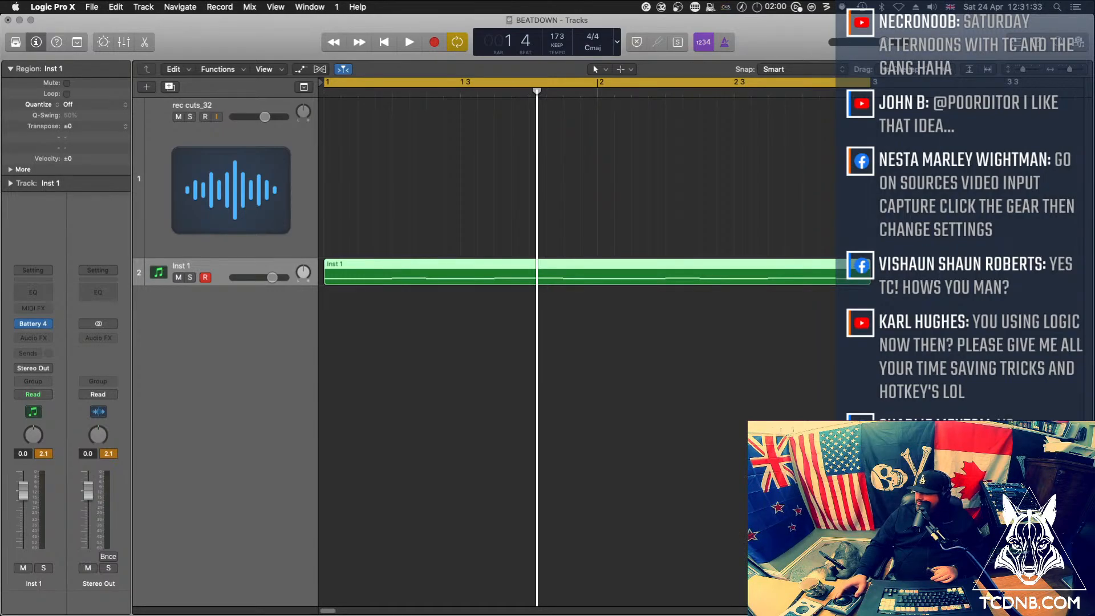
Open the Inst 1 region in the Piano Roll, reopen Battery and check which sample commands the beat 01 cell offers
{"action": "key", "text": "super+Tab"}
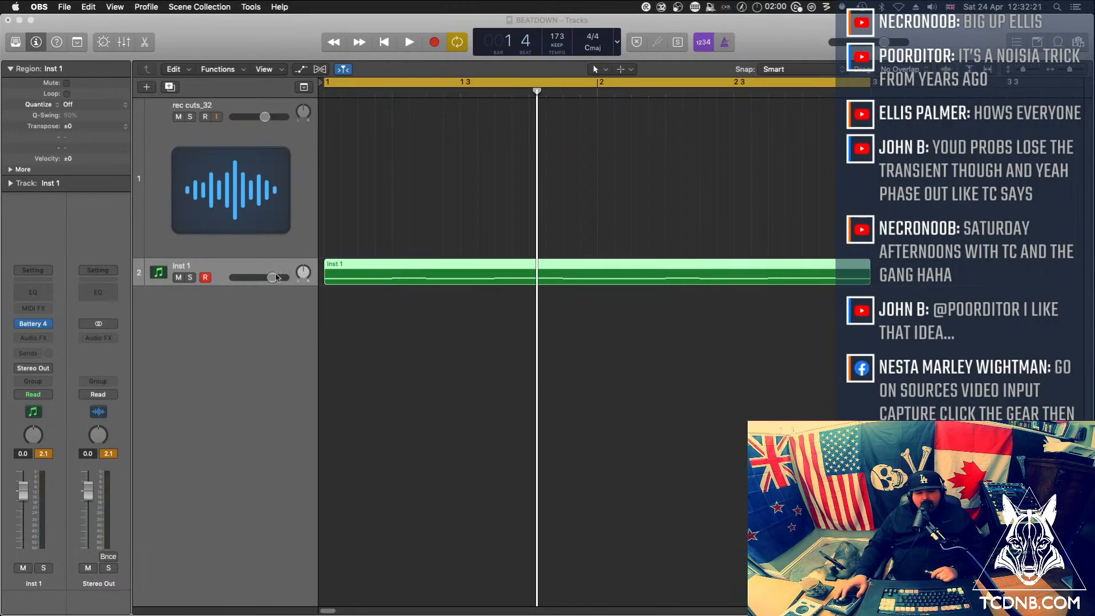
{"action": "double_click", "coordinate": [430, 272]}
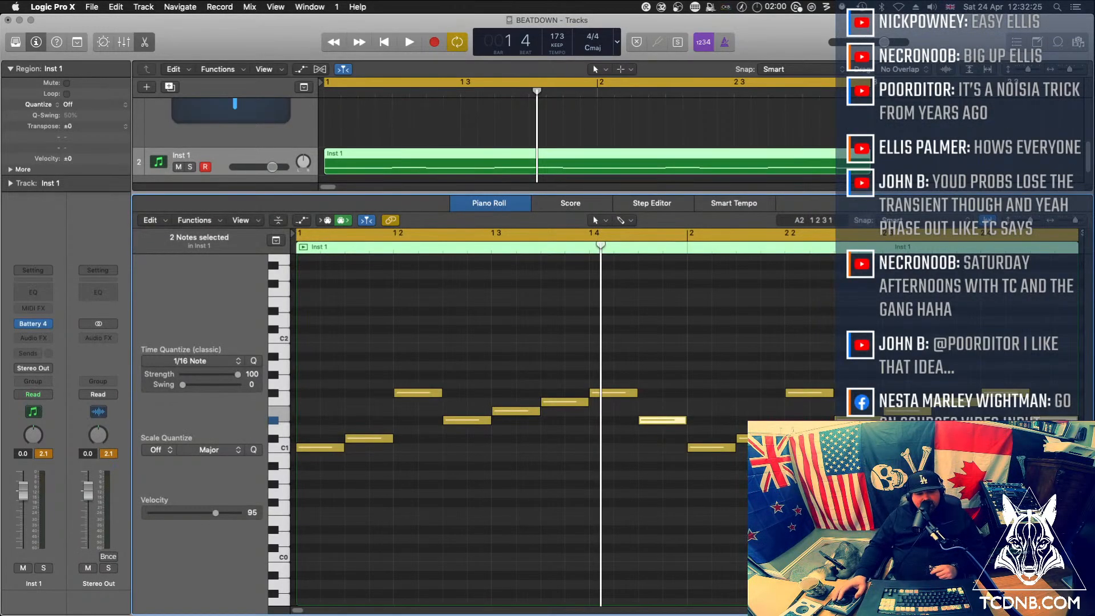
{"action": "left_click", "coordinate": [33, 324]}
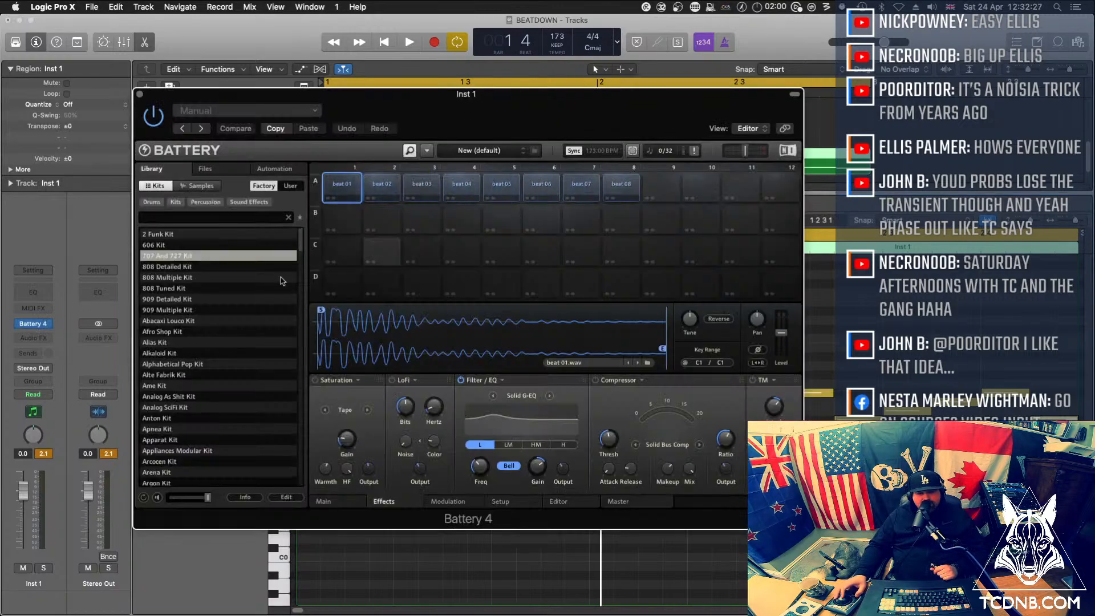
{"action": "left_click", "coordinate": [341, 187]}
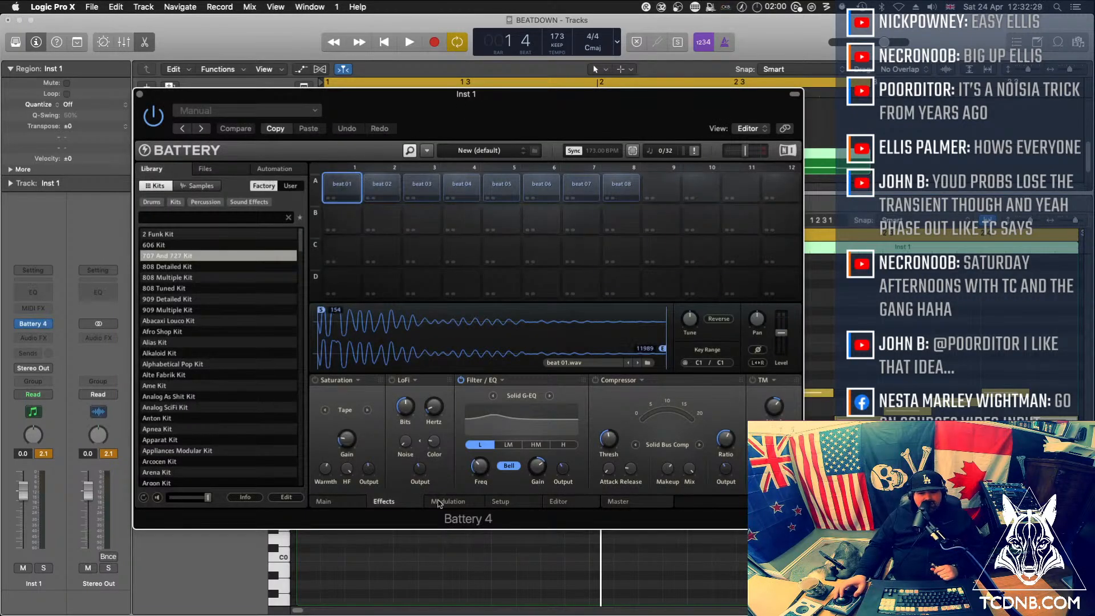
{"action": "right_click", "coordinate": [344, 185]}
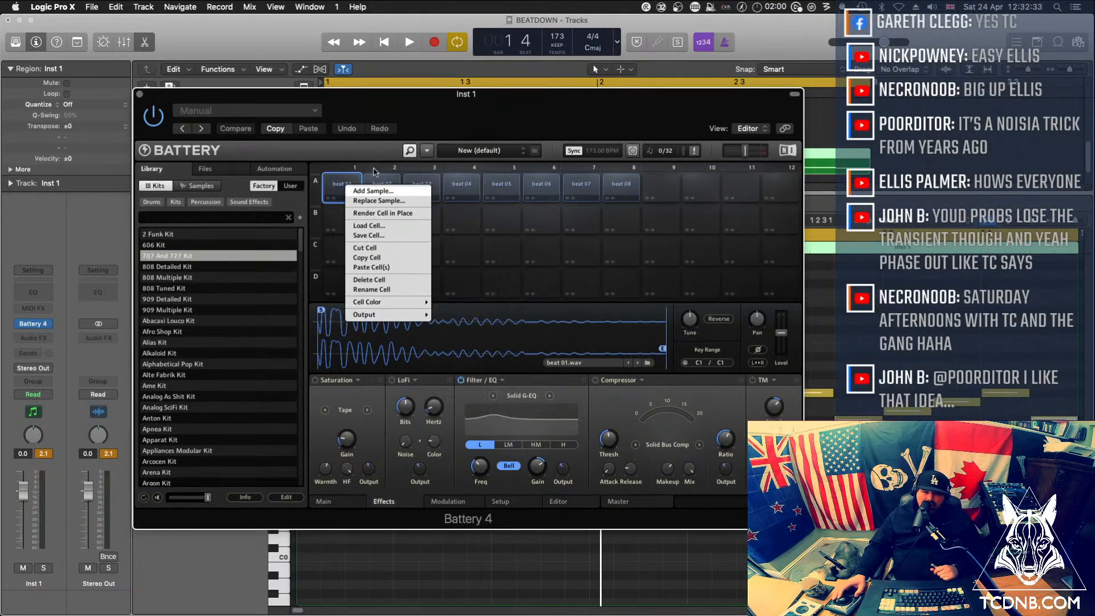
{"action": "left_click", "coordinate": [343, 181]}
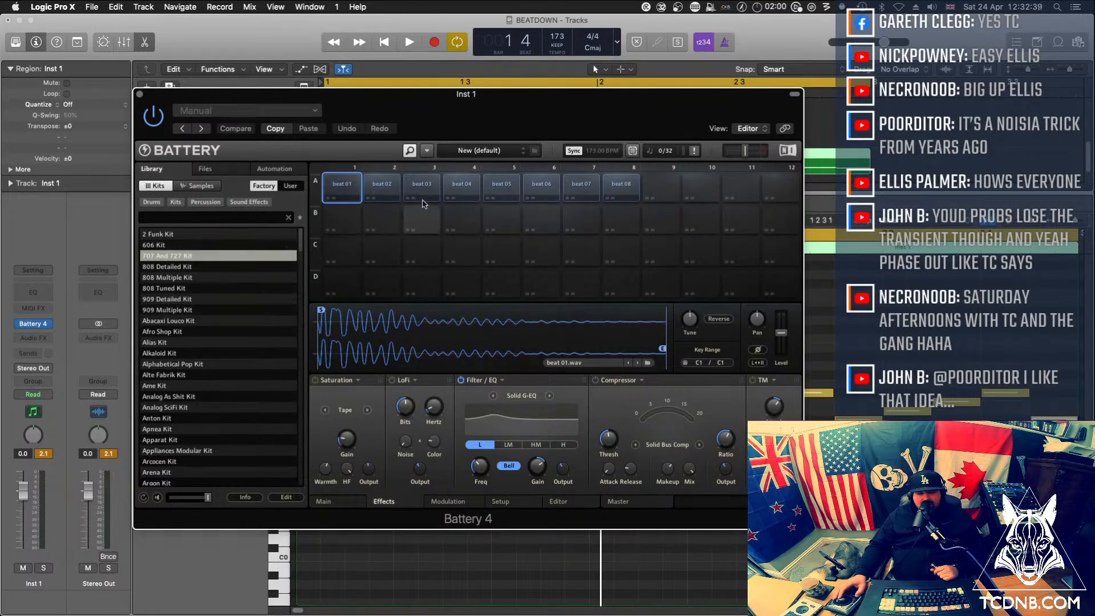
Switch to Finder and browse a new window to the TC - Trap Kit folder in TC sound archive on the PRI drive
{"action": "key", "text": "super+Tab"}
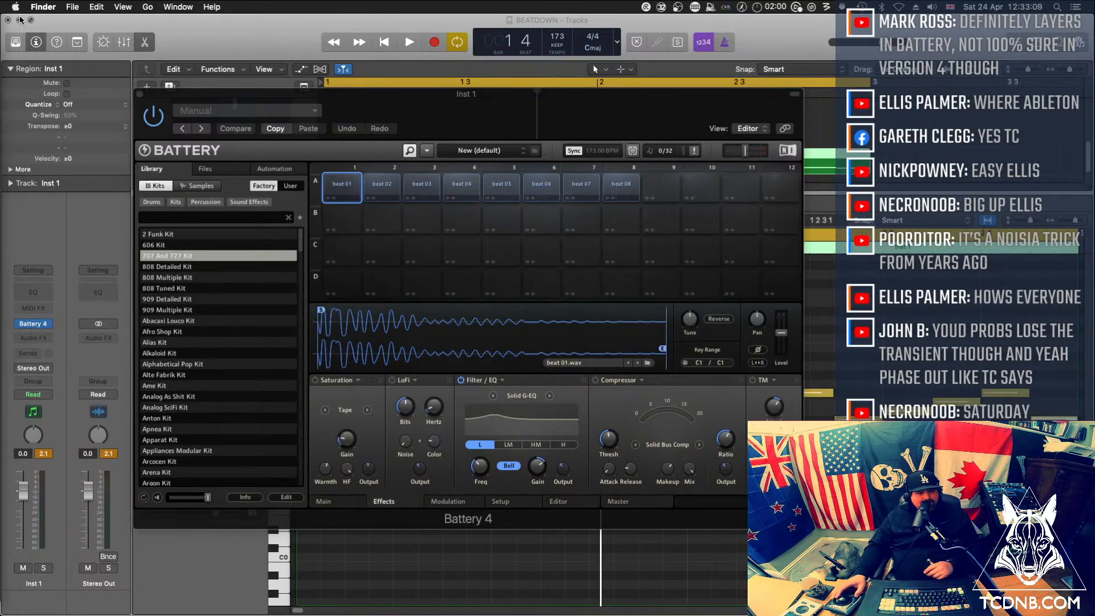
{"action": "key", "text": "super+n"}
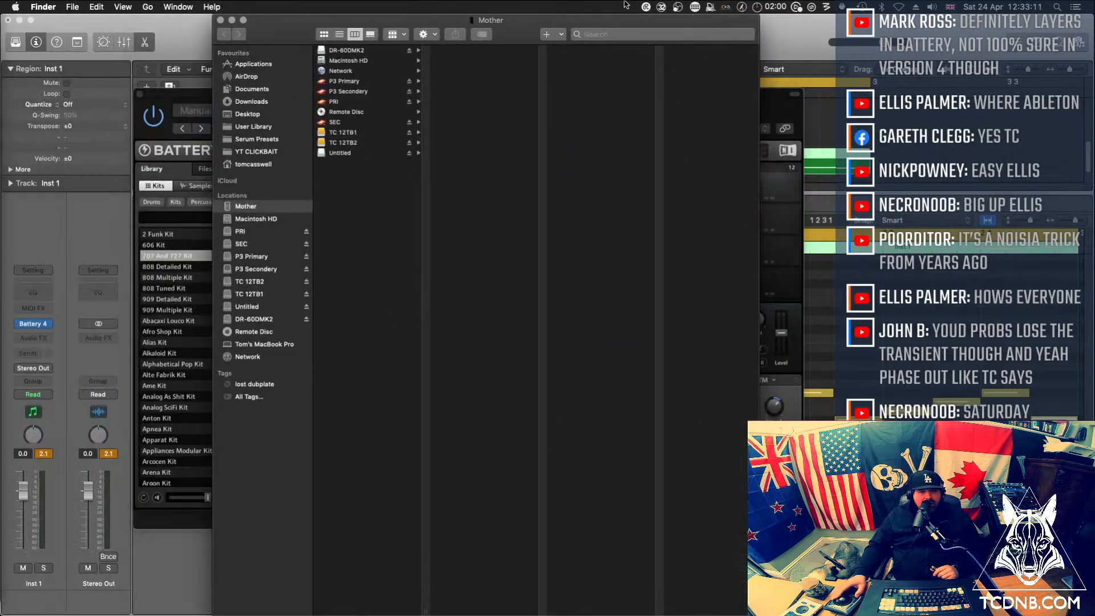
{"action": "left_click", "coordinate": [340, 102]}
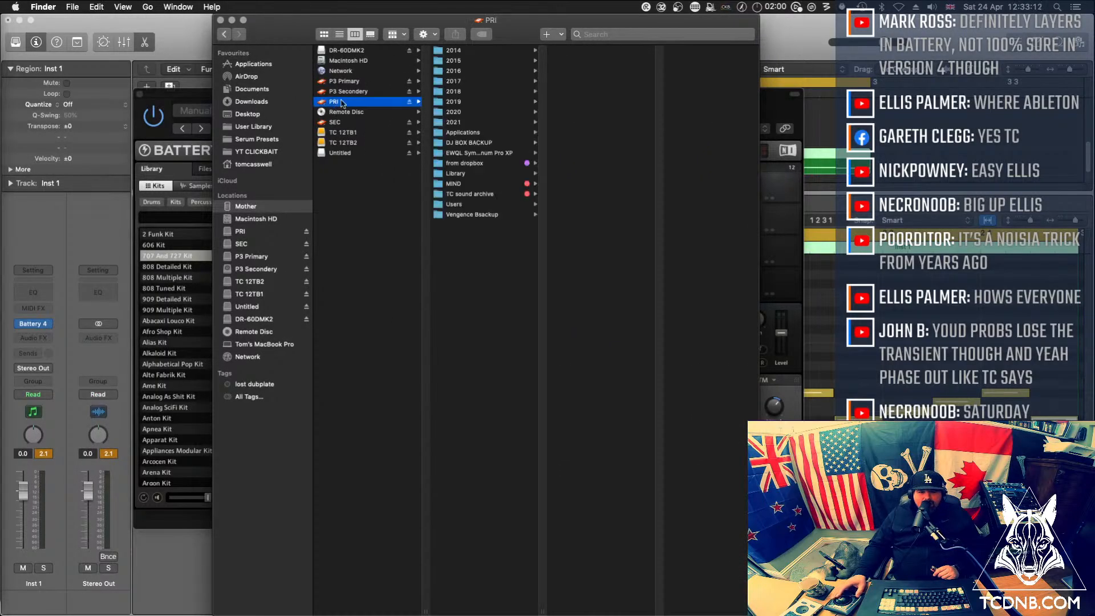
{"action": "left_click", "coordinate": [485, 195]}
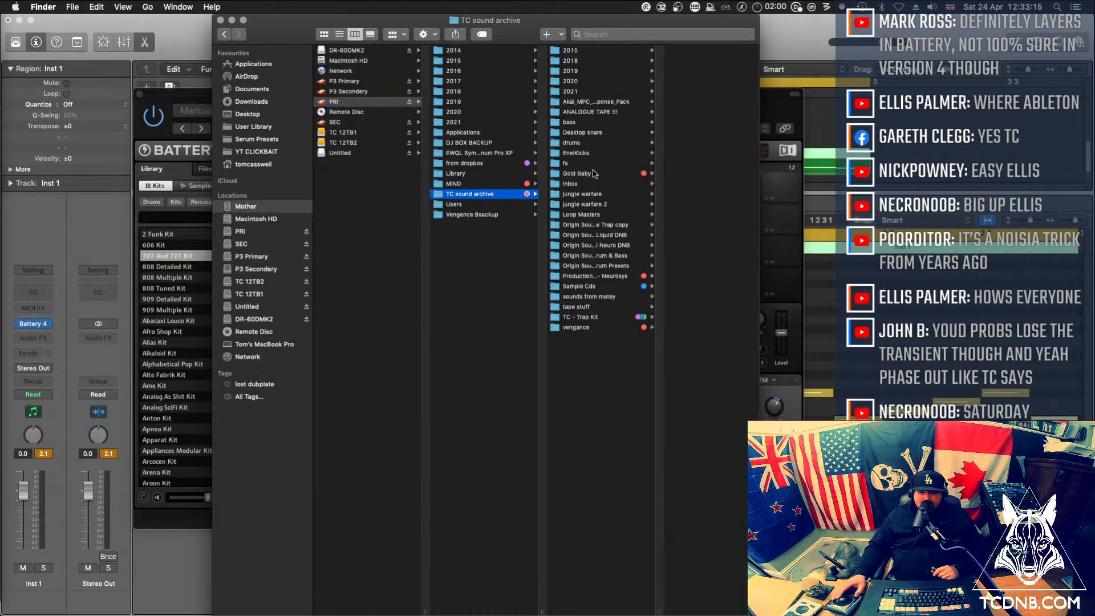
{"action": "left_click", "coordinate": [589, 318]}
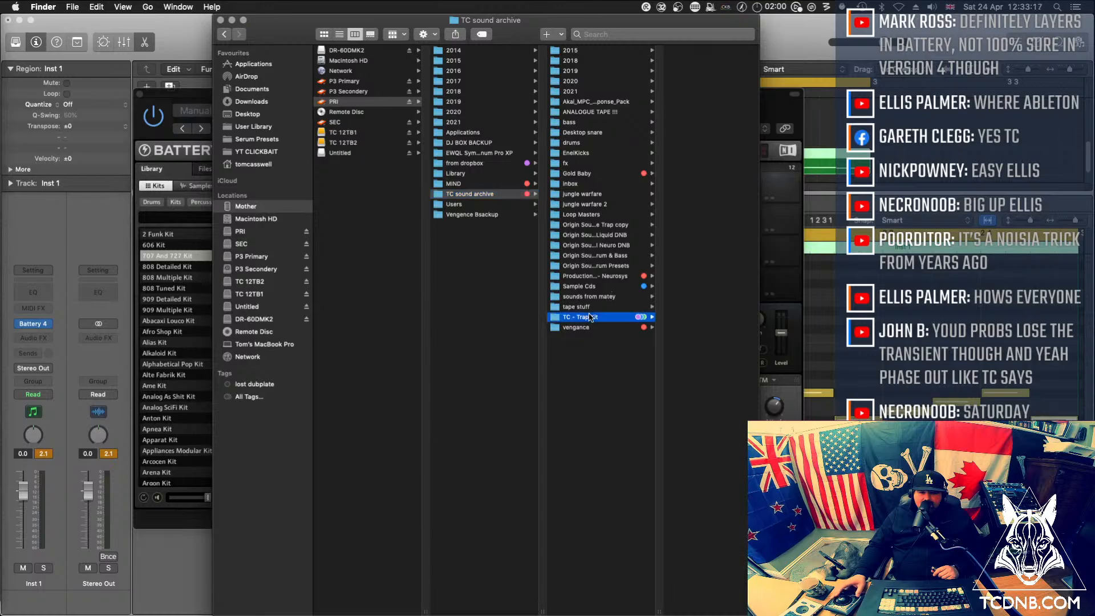
Look through the trap kit's Samples1 and Samples2 folders and preview Kick 7.wav
{"action": "left_click", "coordinate": [688, 71]}
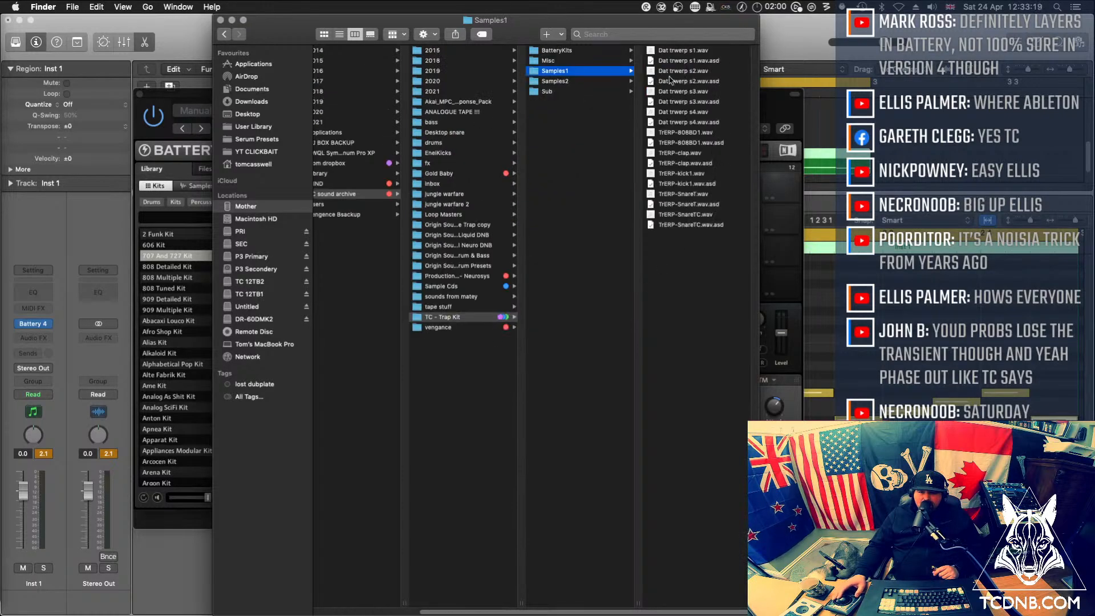
{"action": "key", "text": "Down"}
{"action": "left_click", "coordinate": [671, 60]}
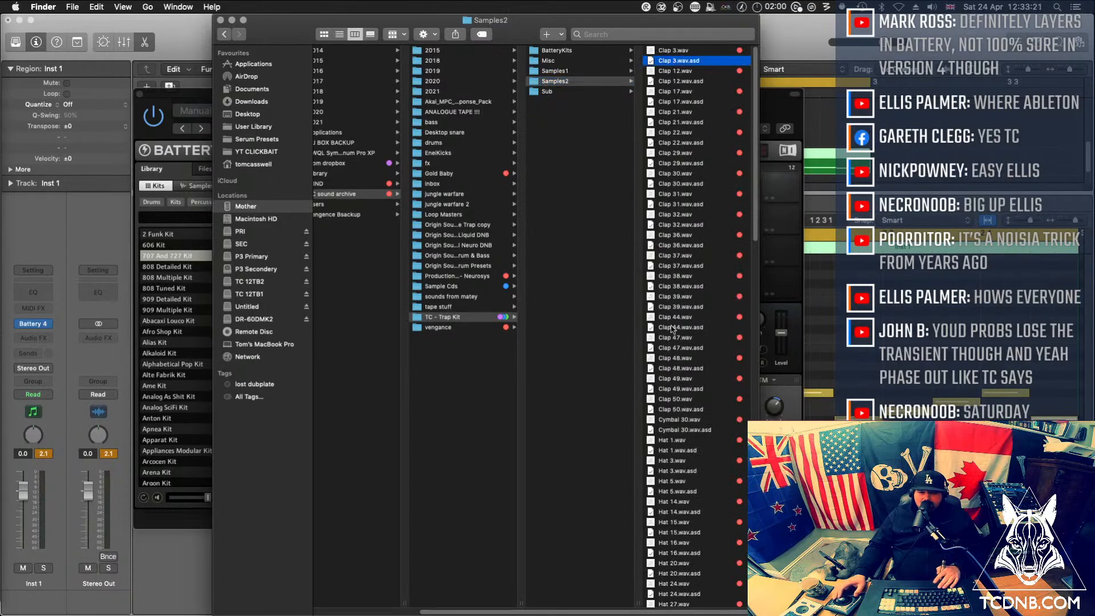
{"action": "scroll", "coordinate": [672, 329], "scroll_direction": "down", "scroll_amount": 15}
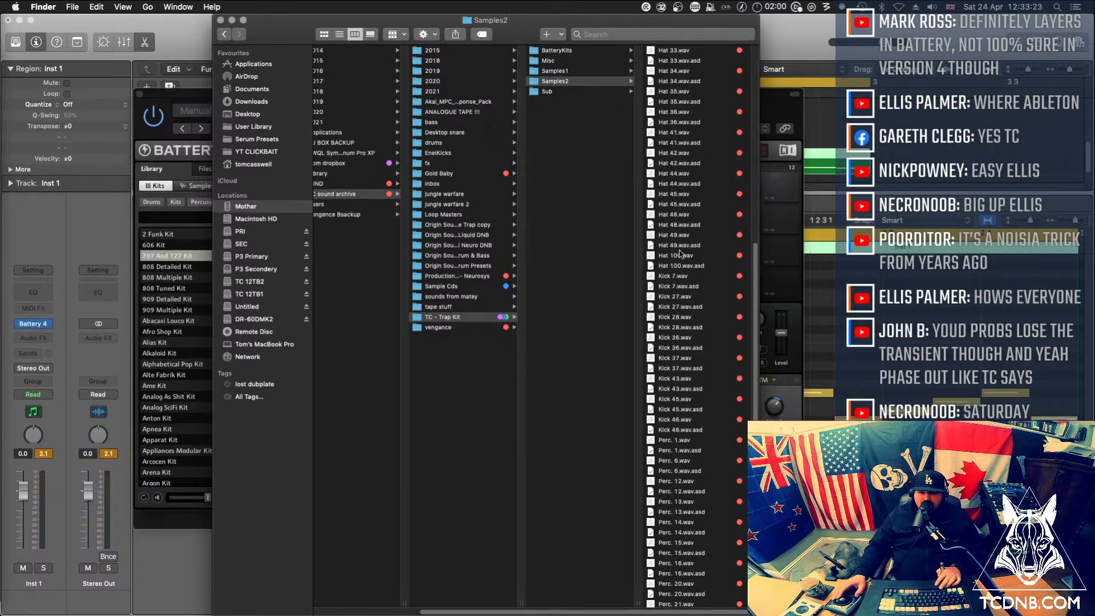
{"action": "left_click", "coordinate": [675, 277]}
{"action": "key", "text": "space"}
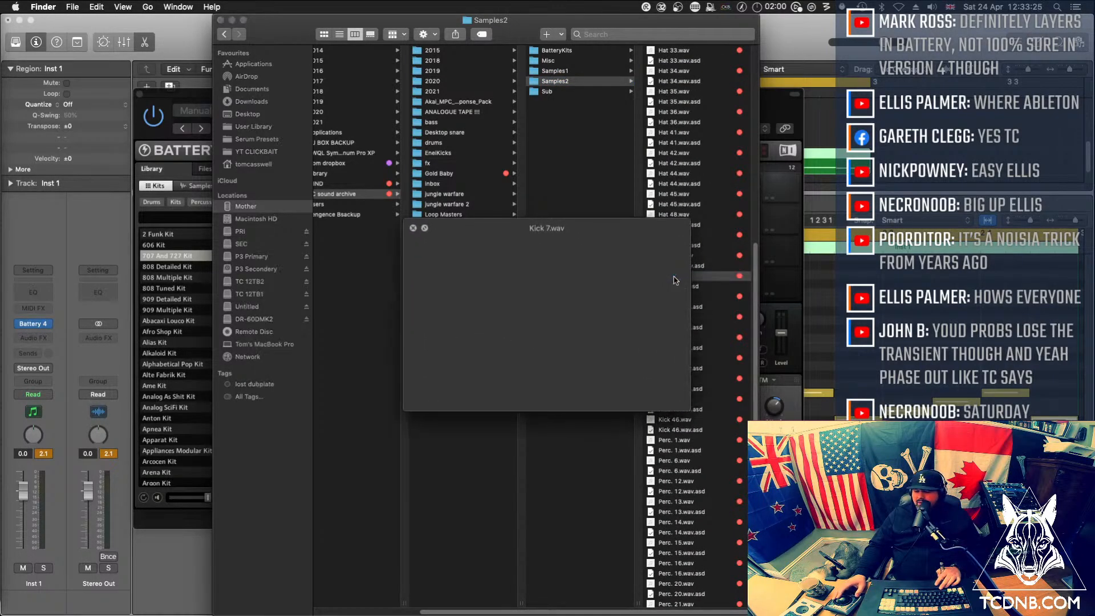
Close the Kick 7.wav preview and load the sample into the first cell of Battery's row B
{"action": "key", "text": "space"}
{"action": "key", "text": "super+w"}
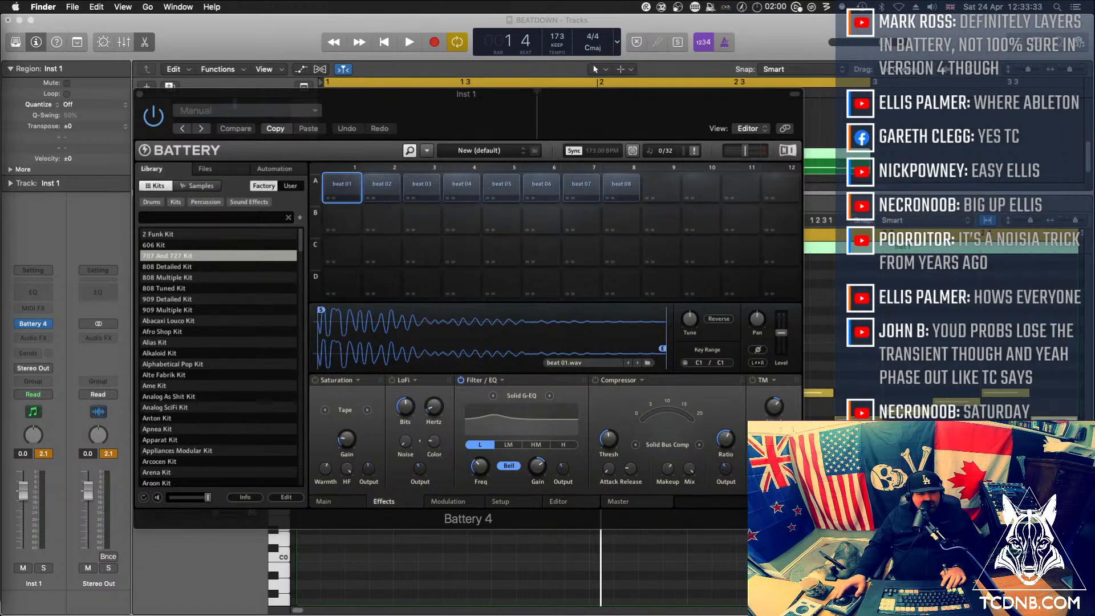
{"action": "left_click_drag", "start_coordinate": [377, 154], "coordinate": [345, 221]}
{"action": "left_click", "coordinate": [338, 189]}
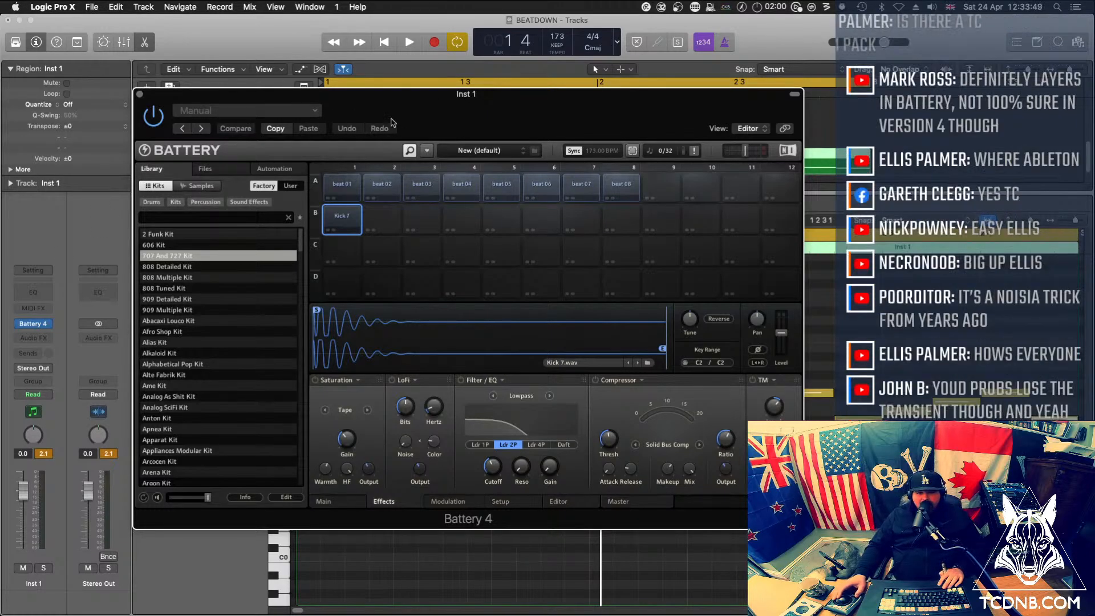
{"action": "left_click_drag", "start_coordinate": [398, 98], "coordinate": [488, 88]}
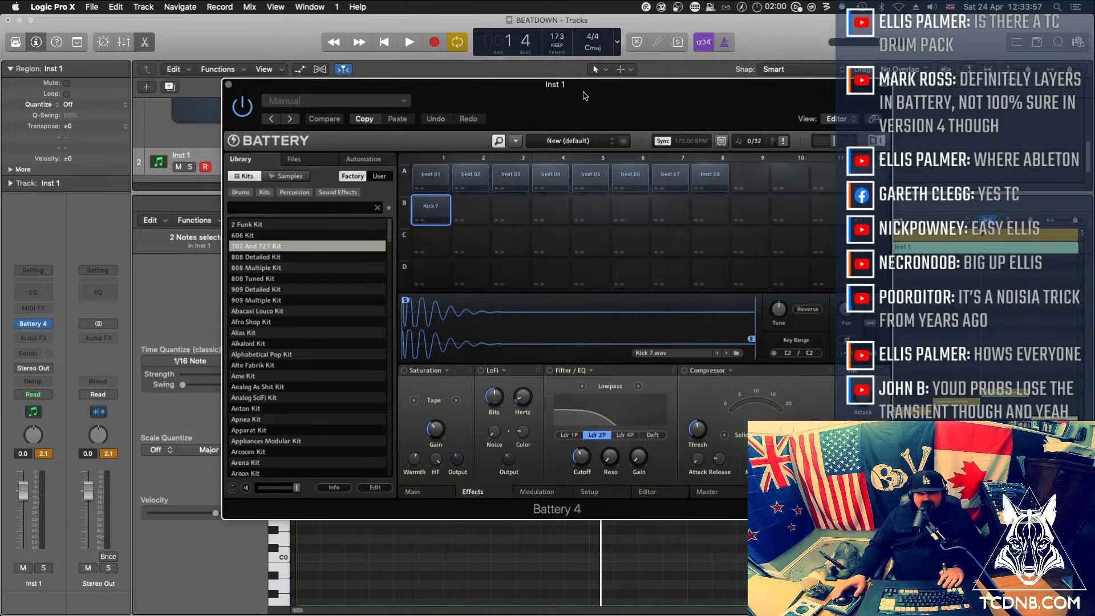
{"action": "key", "text": "super+w"}
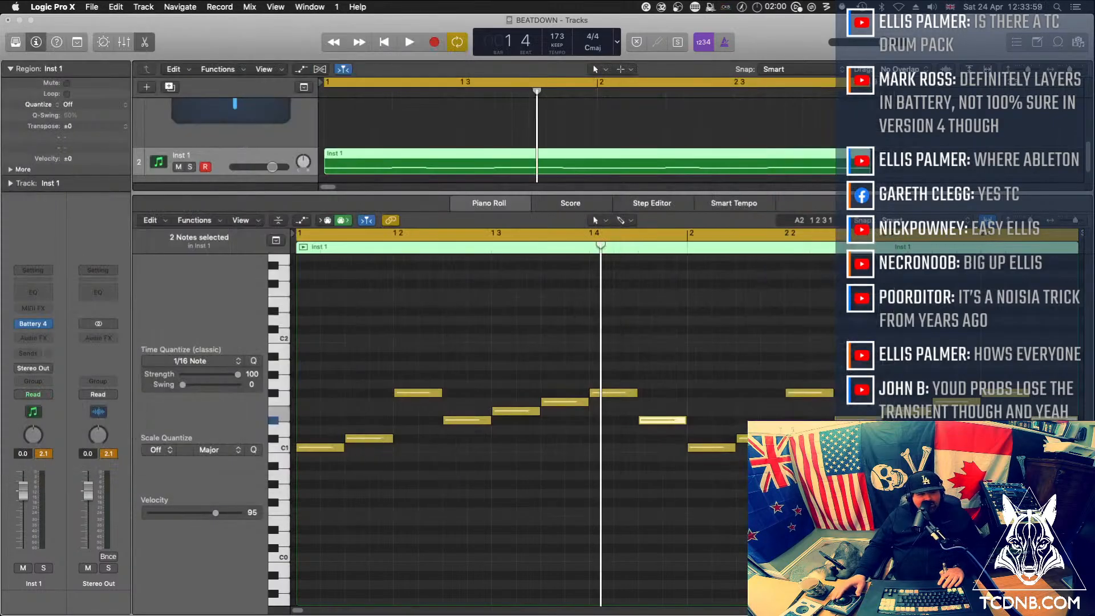
Select all C1 notes in the Piano Roll and move Battery's Kick 7 cell to slot A9, beside beat 08
{"action": "left_click", "coordinate": [280, 450]}
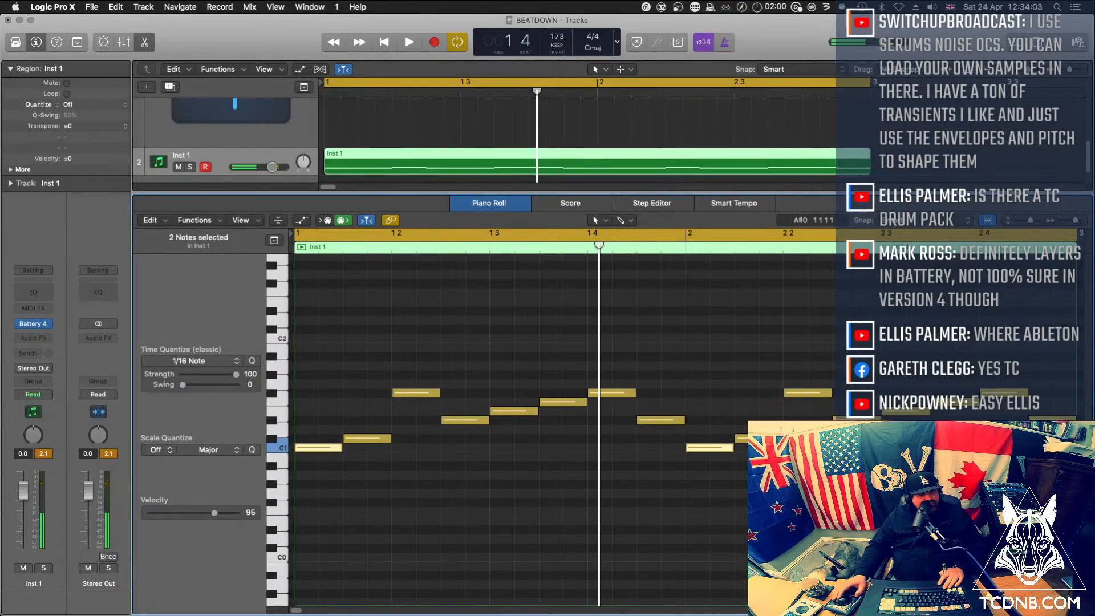
{"action": "key", "text": "v"}
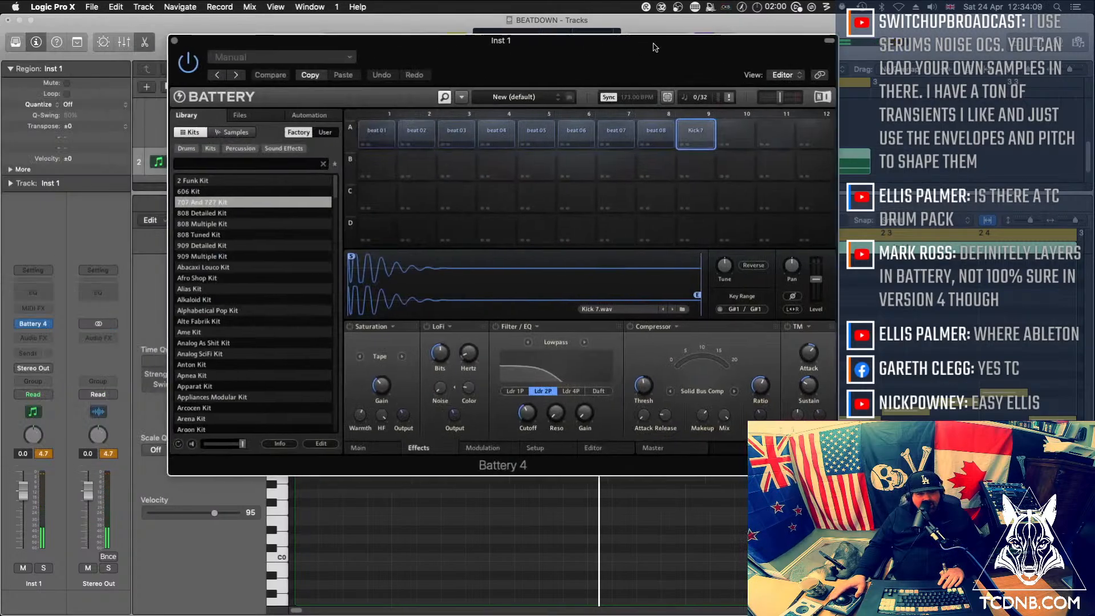
{"action": "left_click_drag", "start_coordinate": [653, 42], "coordinate": [0, 70]}
{"action": "left_click", "coordinate": [643, 136]}
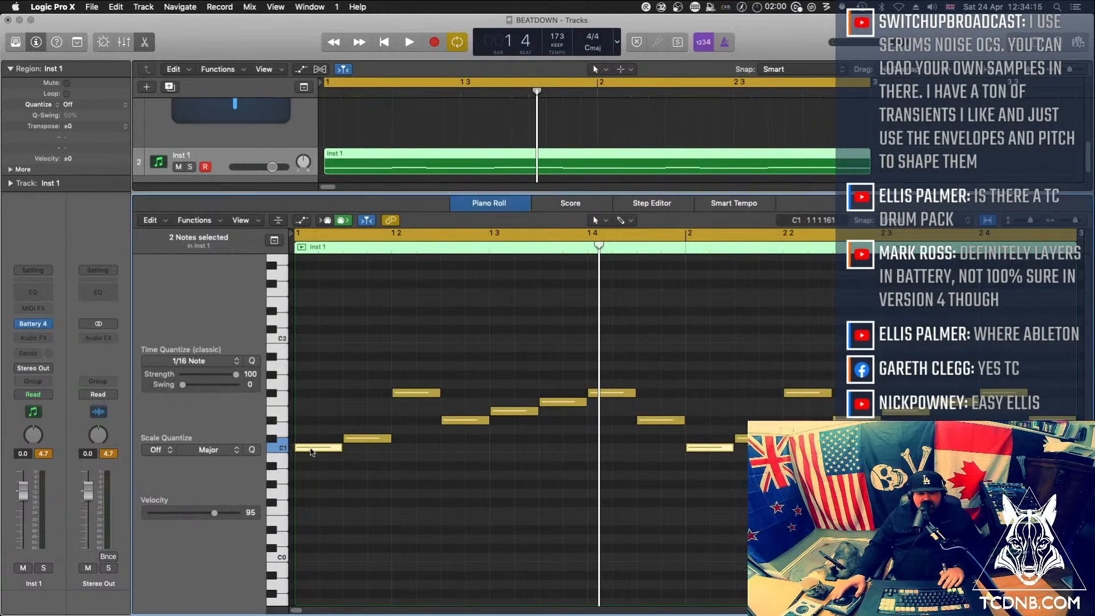
Copy the C1 notes up to Kick 7's G#1 row, add kick notes at 3.3 of each bar, and audition the loop
{"action": "left_click_drag", "start_coordinate": [309, 448], "coordinate": [309, 380]}
{"action": "key", "text": "space"}
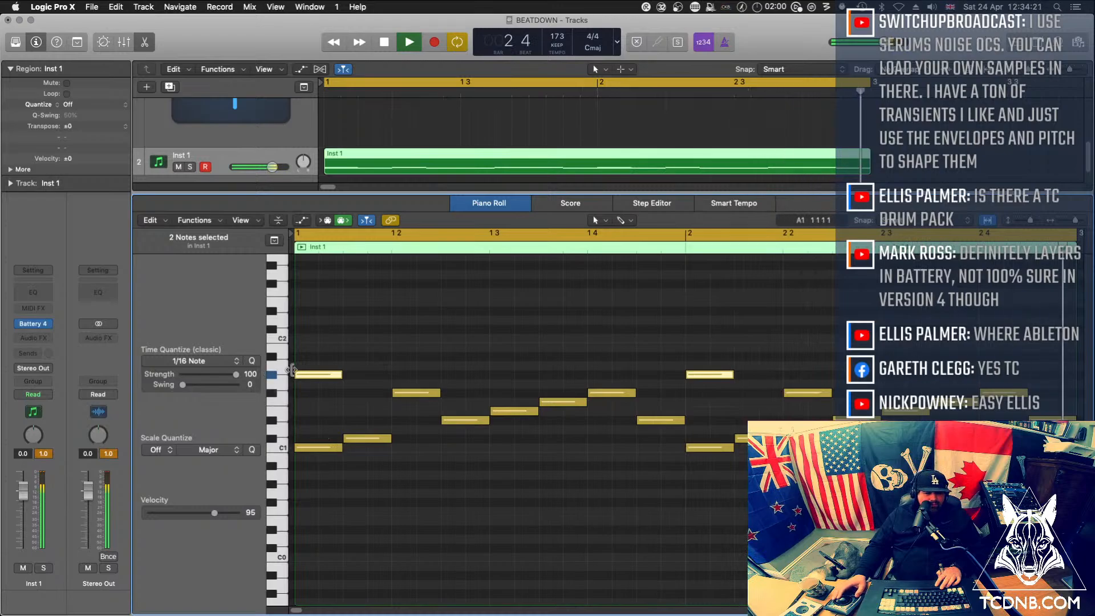
{"action": "left_click_drag", "start_coordinate": [312, 376], "coordinate": [558, 380]}
{"action": "key", "text": "space"}
{"action": "key", "text": "space"}
{"action": "mouse_move", "coordinate": [558, 379]}
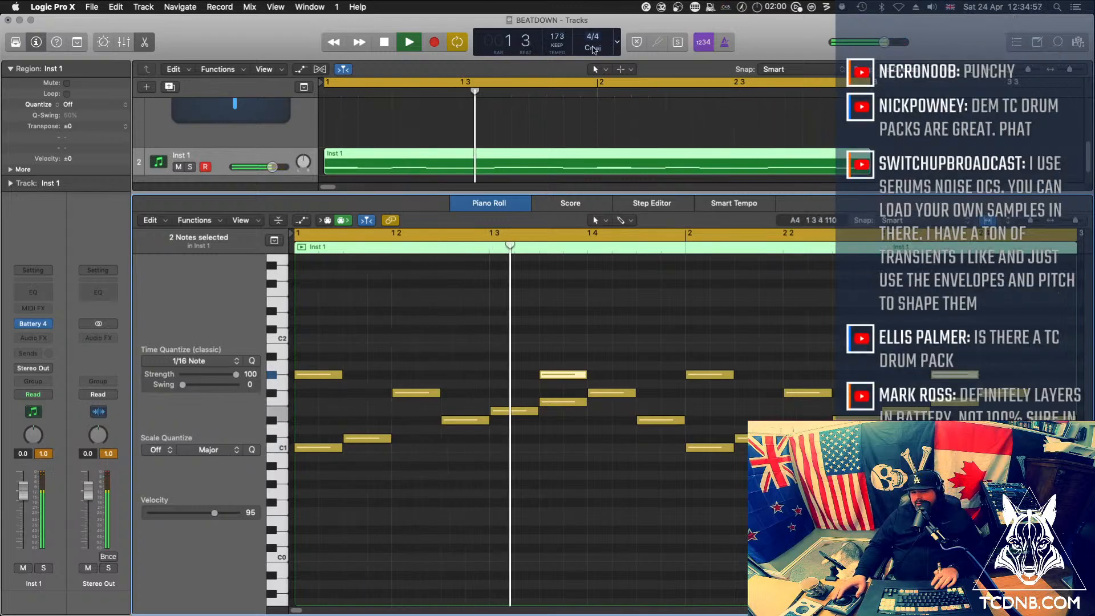
{"action": "key", "text": "space"}
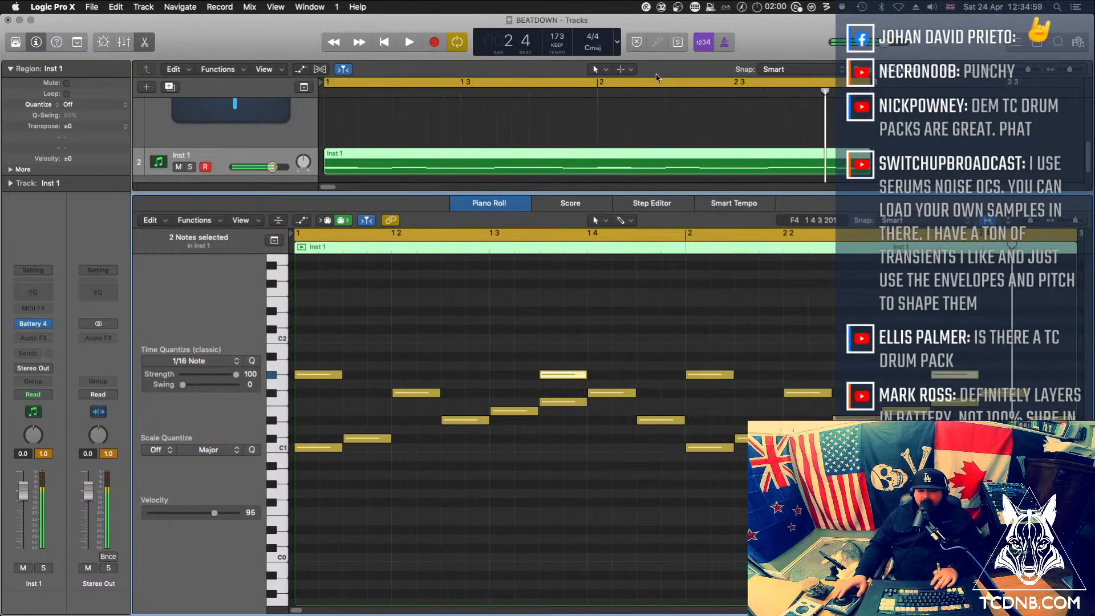
Clear the editor area below the arrangement and reduce the rec cuts_32 track's height to a compact row
{"action": "left_click", "coordinate": [602, 137]}
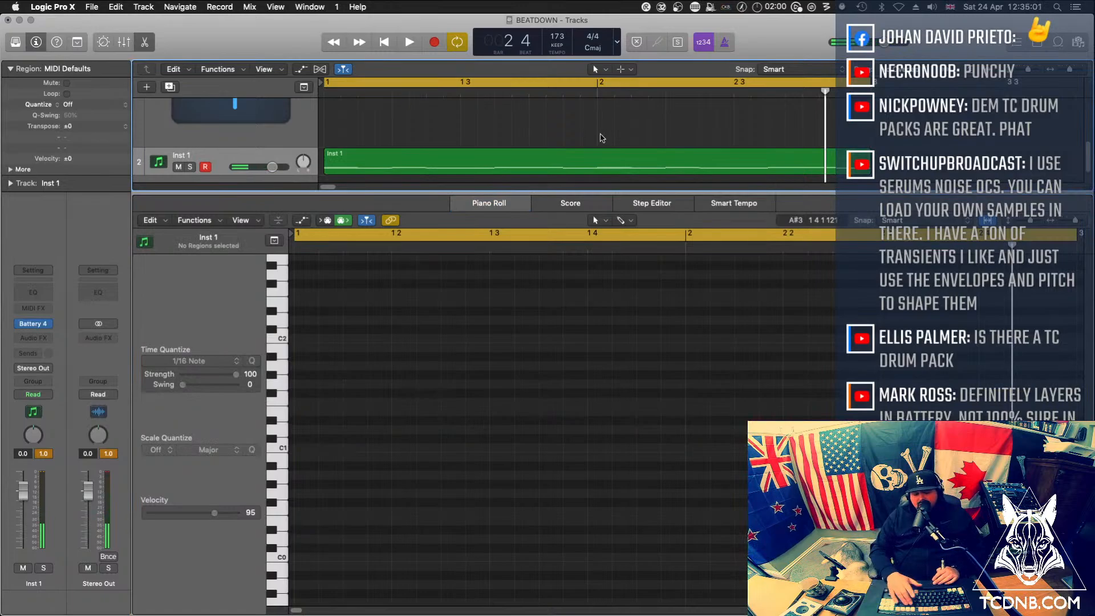
{"action": "key", "text": "x"}
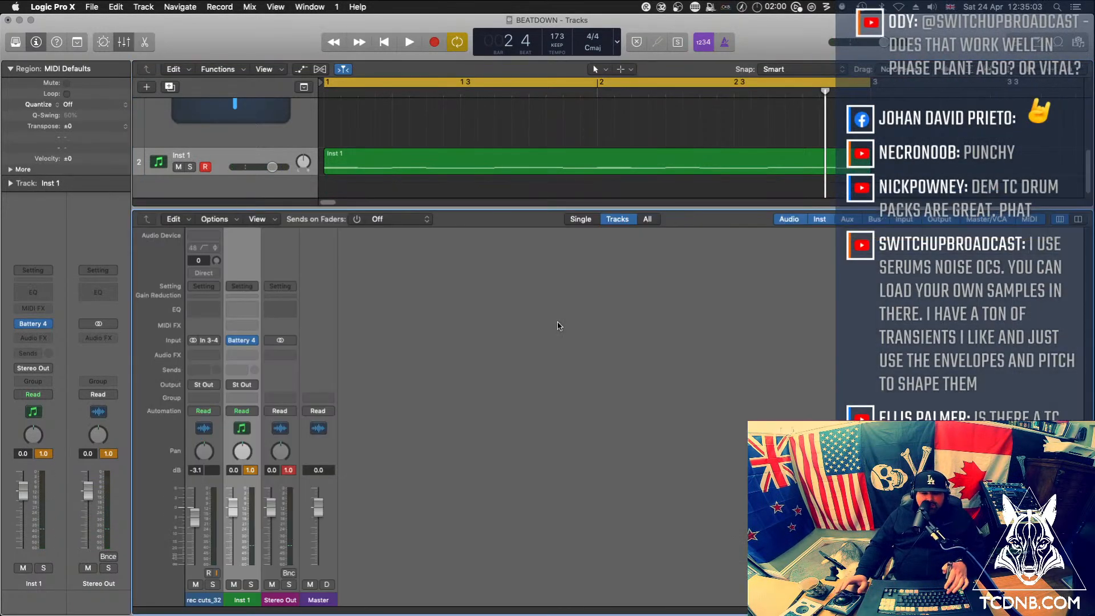
{"action": "key", "text": "x"}
{"action": "left_click", "coordinate": [421, 274]}
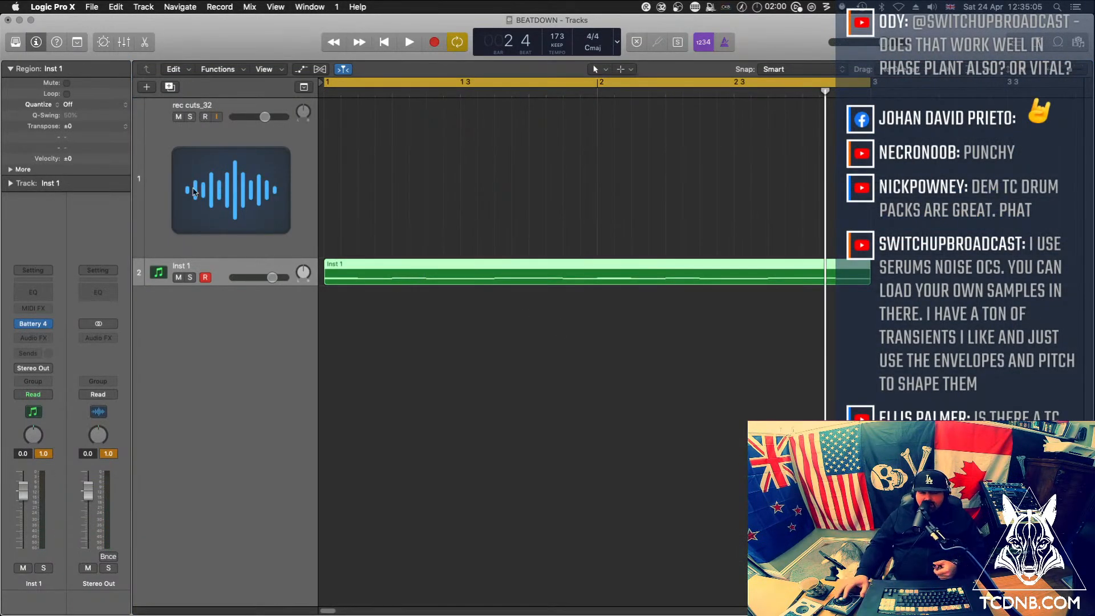
{"action": "left_click_drag", "start_coordinate": [228, 256], "coordinate": [227, 147]}
{"action": "left_click", "coordinate": [472, 232]}
{"action": "left_click", "coordinate": [446, 172]}
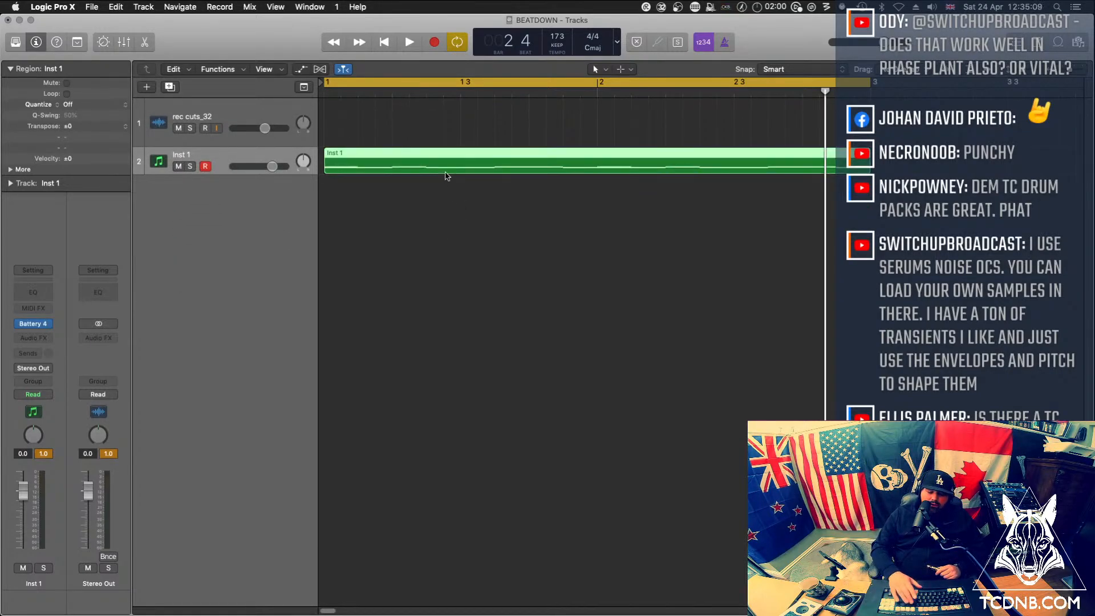
Repeat the two-bar Inst 1 region to fill eight bars and extend the cycle range over bars 1 to 8
{"action": "key", "text": "z"}
{"action": "left_click_drag", "start_coordinate": [388, 146], "coordinate": [766, 171]}
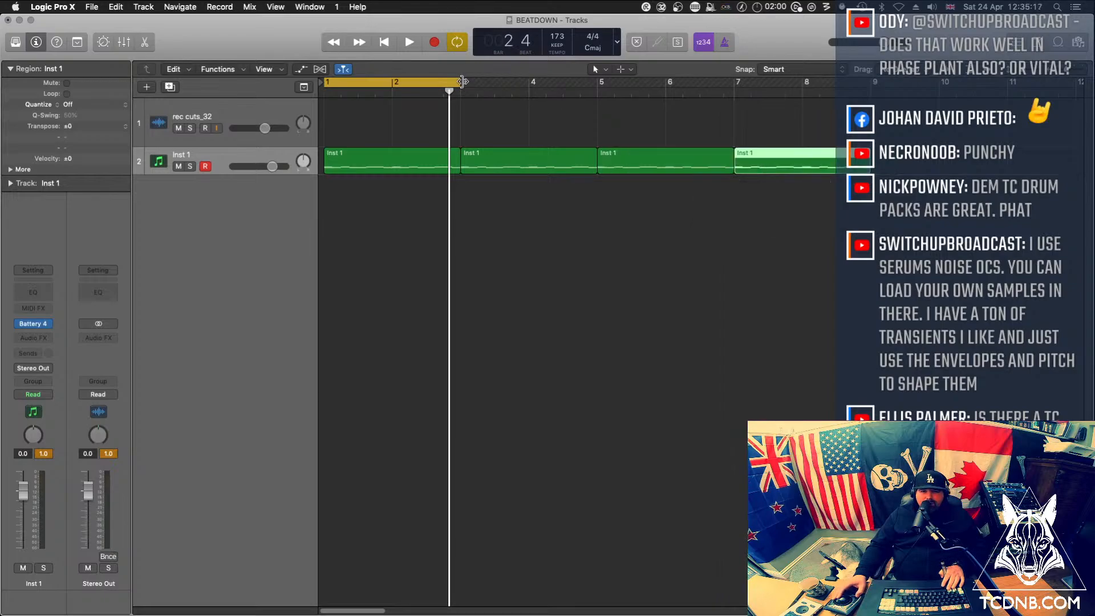
{"action": "left_click_drag", "start_coordinate": [462, 82], "coordinate": [869, 82]}
Join the four Inst 1 regions into one, open it in the Piano Roll and play it
{"action": "left_click", "coordinate": [428, 162]}
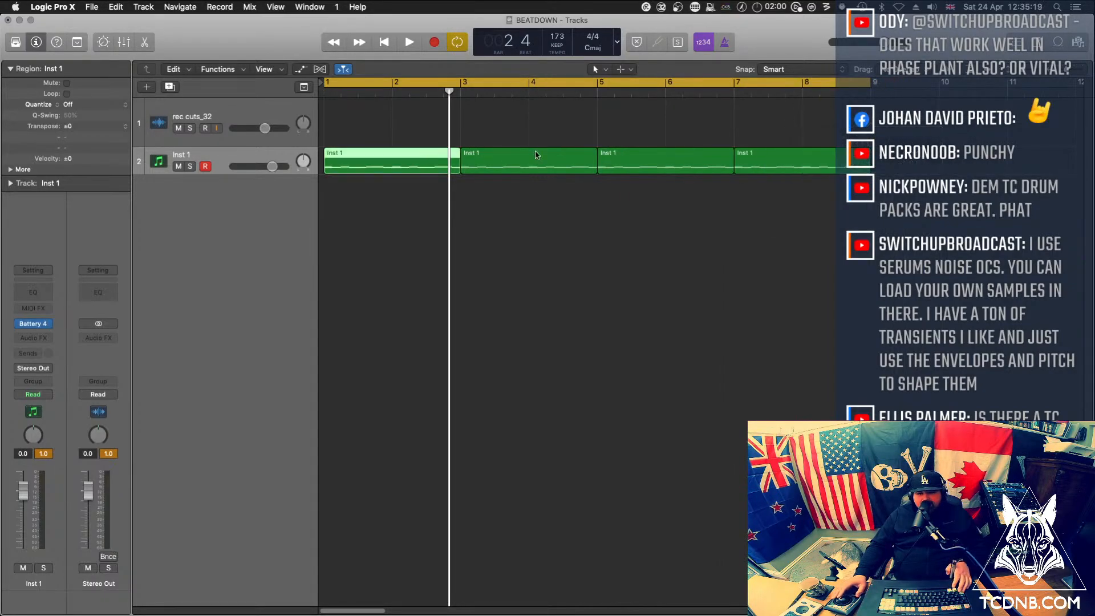
{"action": "left_click", "coordinate": [772, 160], "text": "shift"}
{"action": "left_click", "coordinate": [557, 160], "text": "shift"}
{"action": "left_click", "coordinate": [672, 156], "text": "shift"}
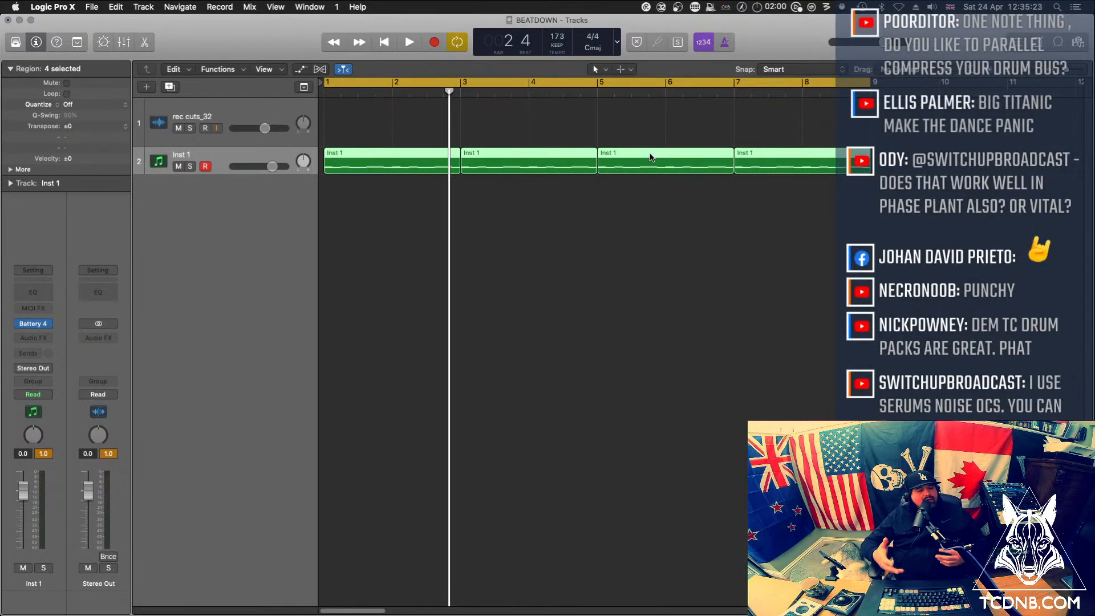
{"action": "key", "text": "super+j"}
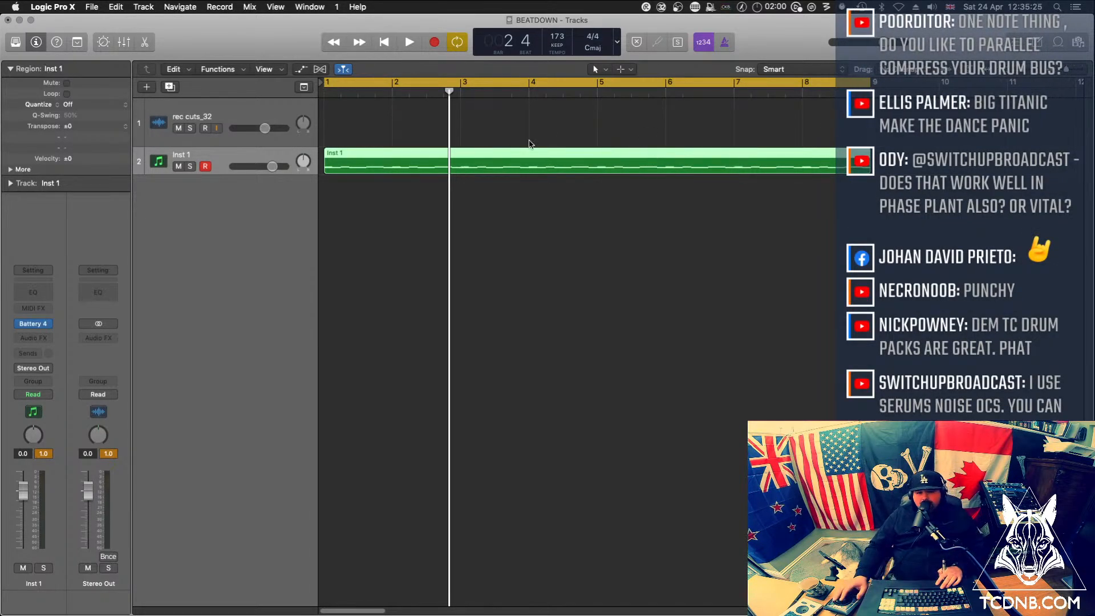
{"action": "double_click", "coordinate": [513, 157]}
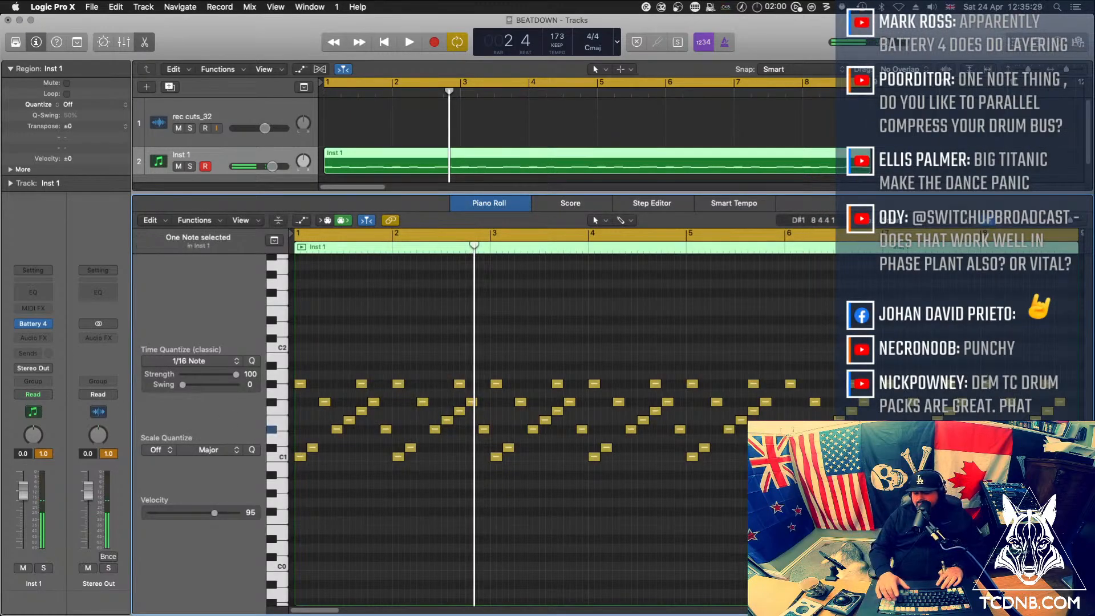
{"action": "key", "text": "space"}
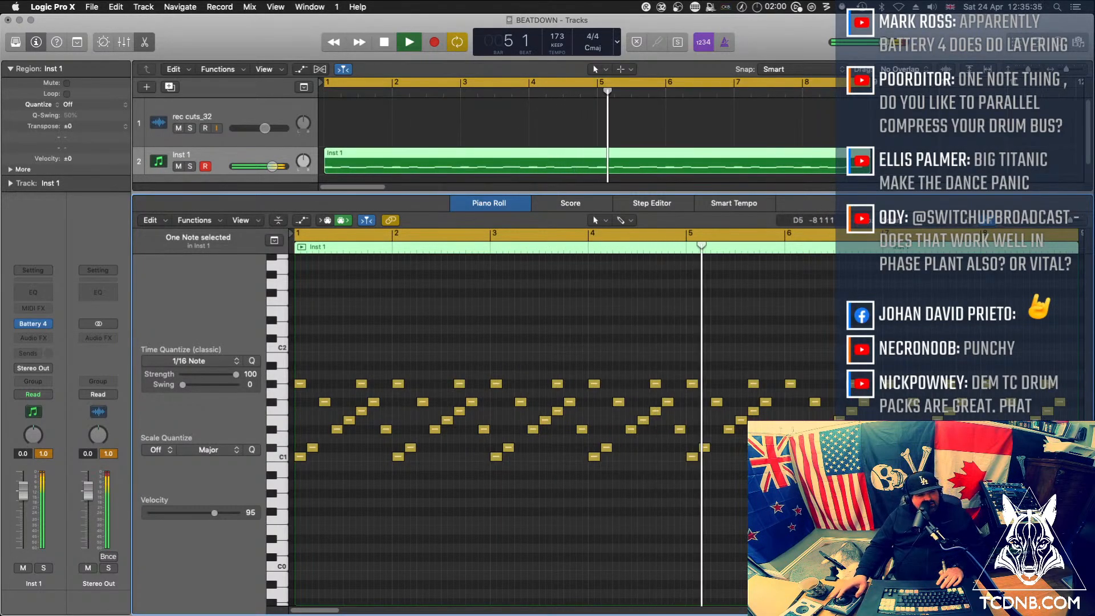
Bring up Battery, stop playback, select beat 01 and go through its settings pages to the sample Editor
{"action": "left_click_drag", "start_coordinate": [1094, 114], "coordinate": [337, 78]}
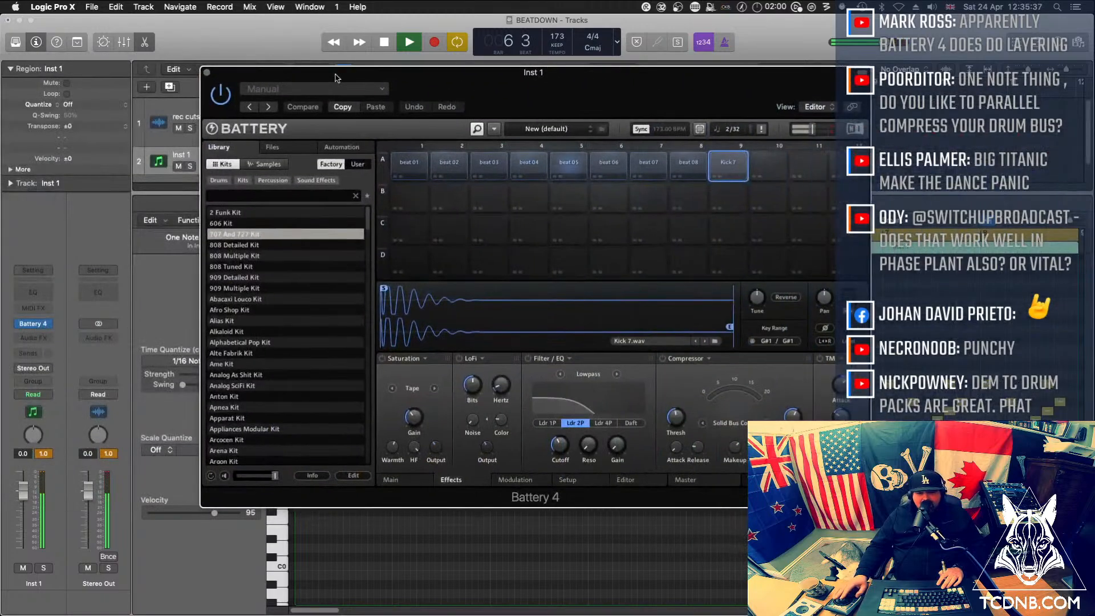
{"action": "key", "text": "space"}
{"action": "left_click", "coordinate": [402, 163]}
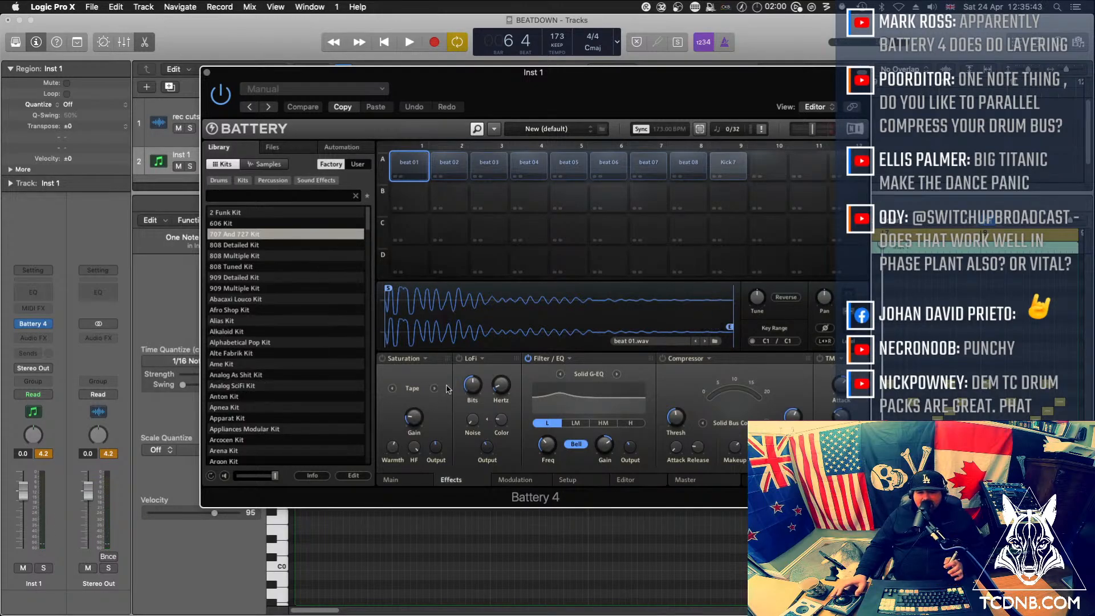
{"action": "left_click", "coordinate": [392, 481]}
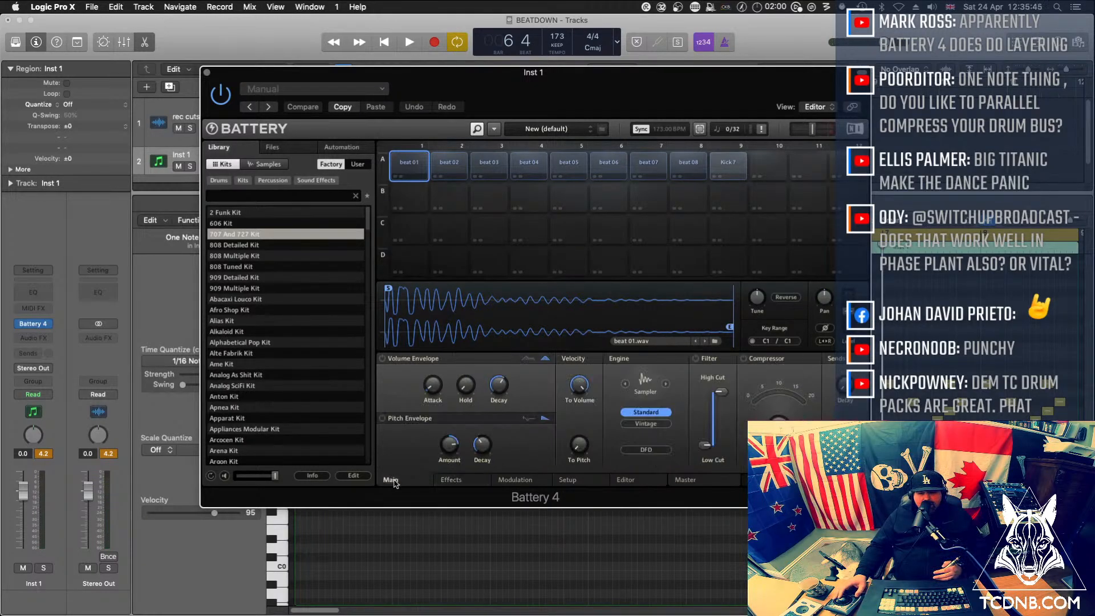
{"action": "left_click", "coordinate": [470, 482]}
{"action": "left_click", "coordinate": [538, 482]}
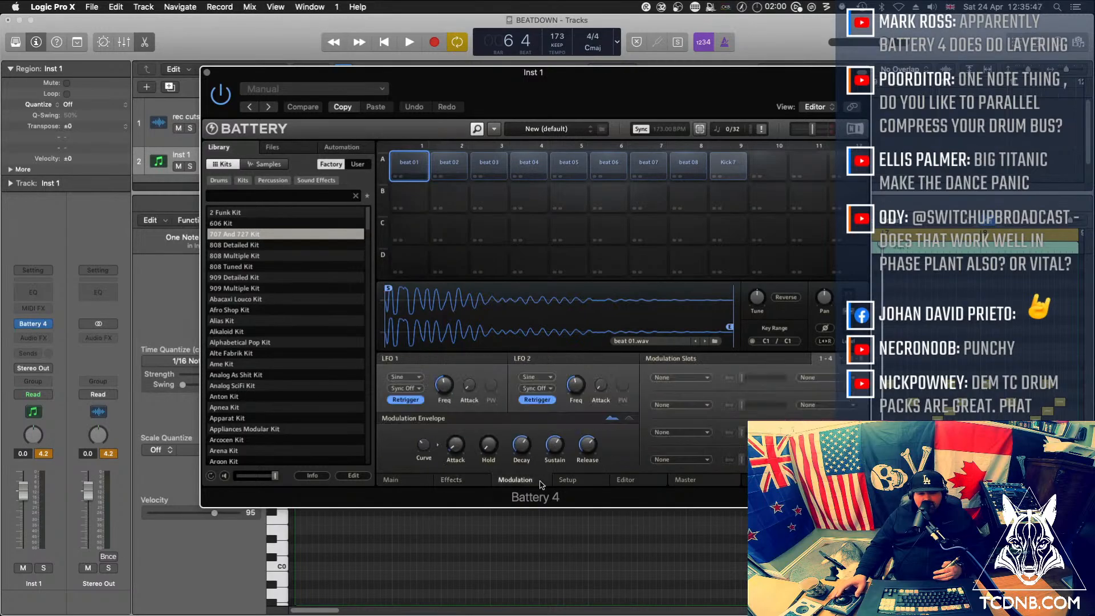
{"action": "left_click", "coordinate": [578, 483]}
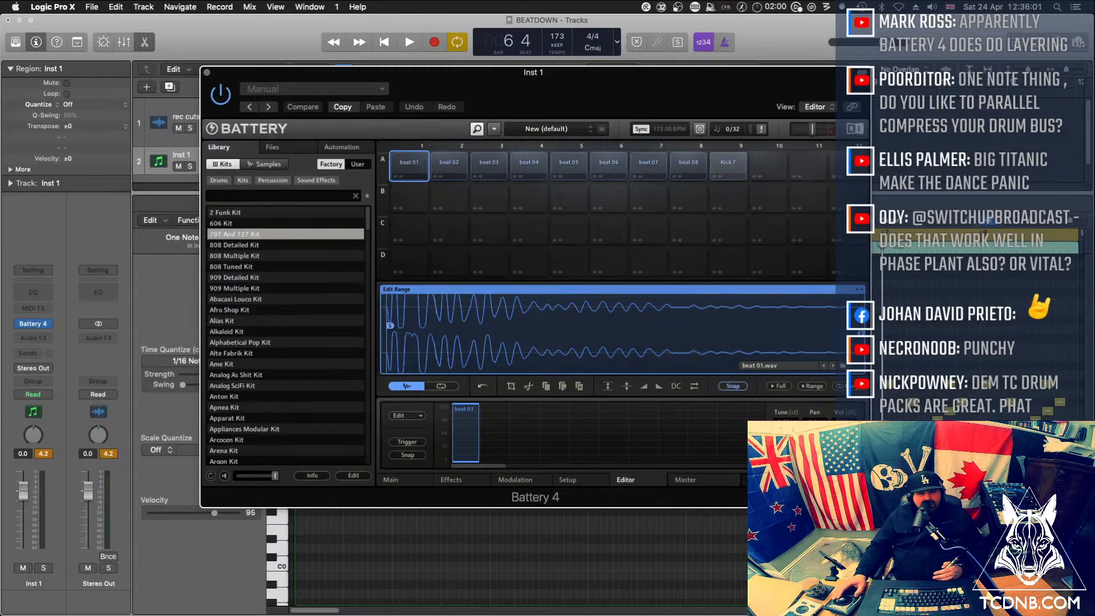
Add Kick 7.wav as a second layer of beat 01, delete the duplicate kick layer and start playback
{"action": "left_click_drag", "start_coordinate": [1, 228], "coordinate": [509, 419]}
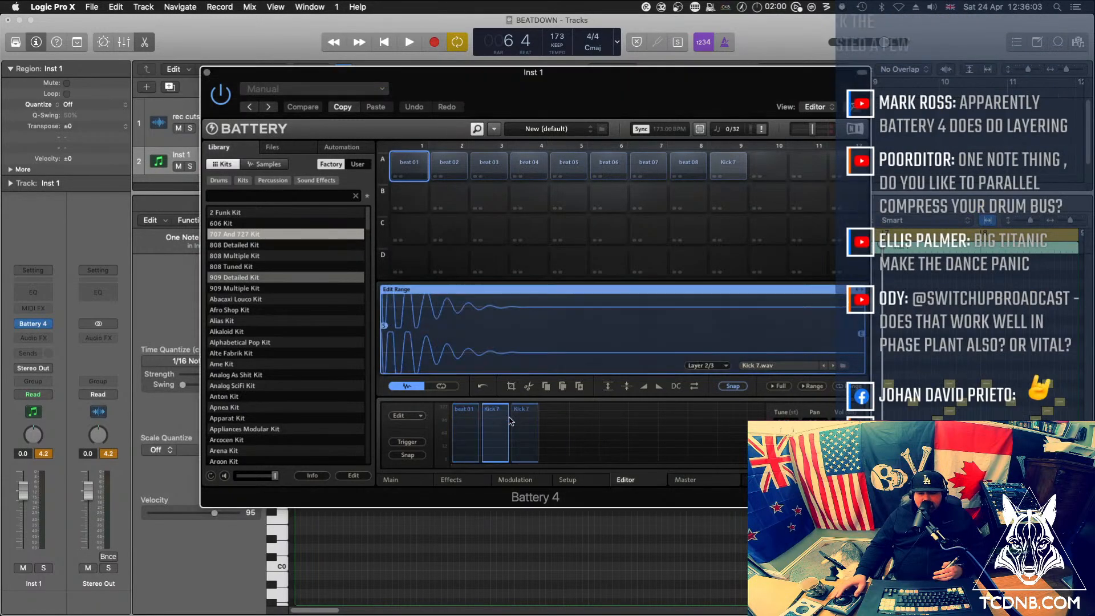
{"action": "key", "text": "Delete"}
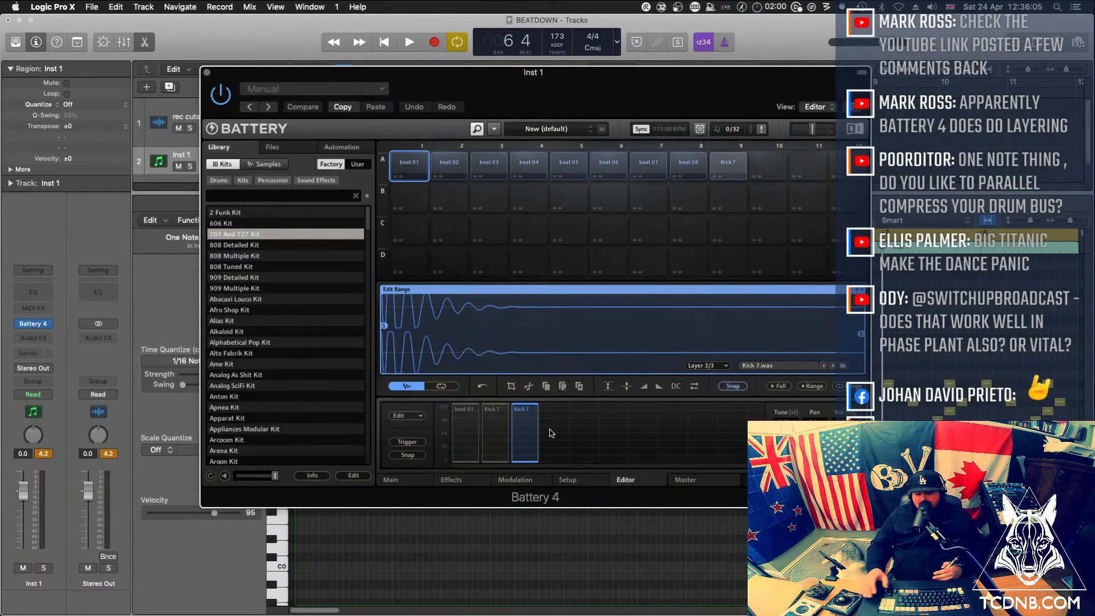
{"action": "key", "text": "space"}
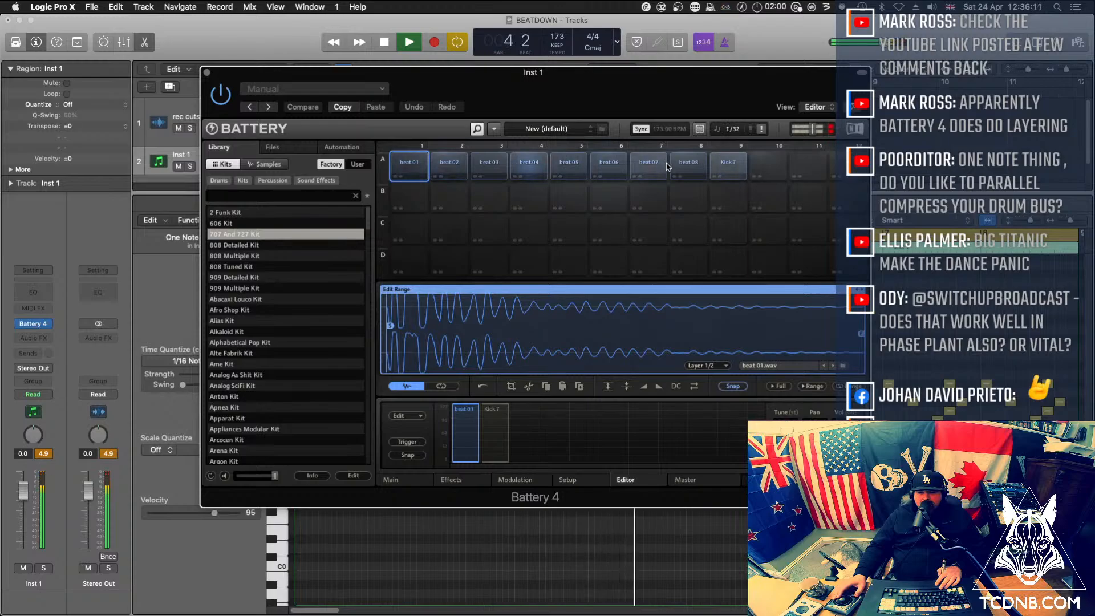
Compare the Kick 7 cell with layered beat 01 during playback, select beat 01's Kick 7 layer and stop
{"action": "left_click", "coordinate": [716, 178]}
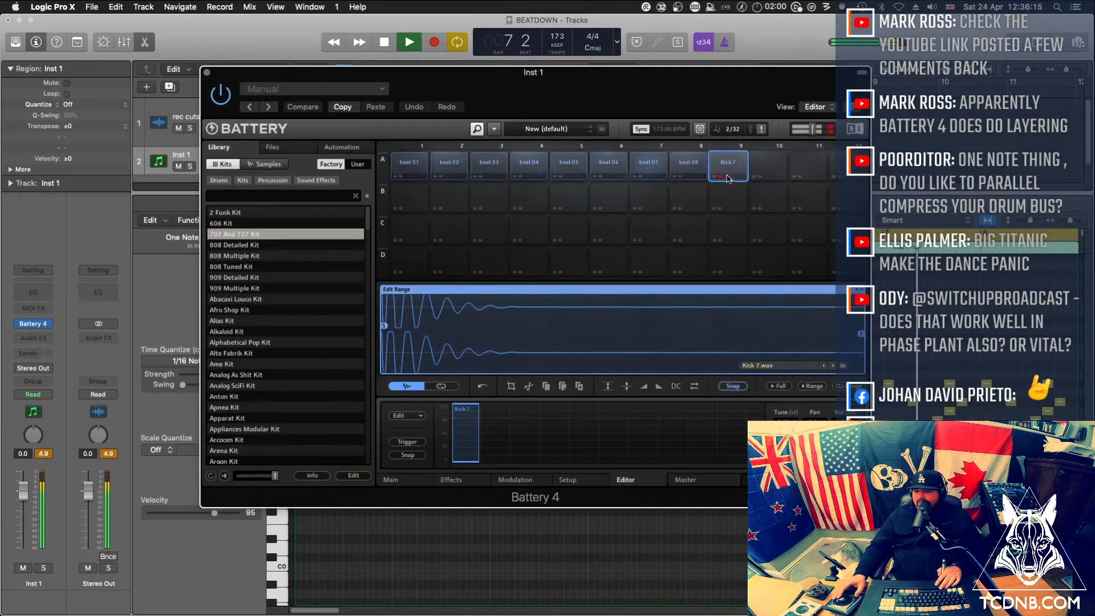
{"action": "left_click", "coordinate": [412, 172]}
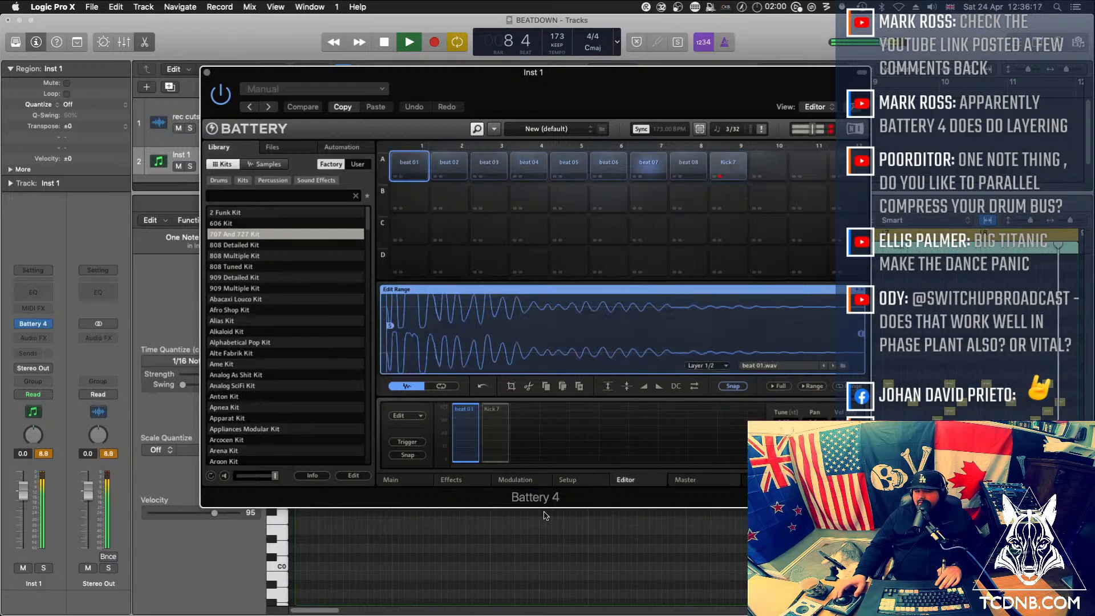
{"action": "left_click", "coordinate": [494, 434]}
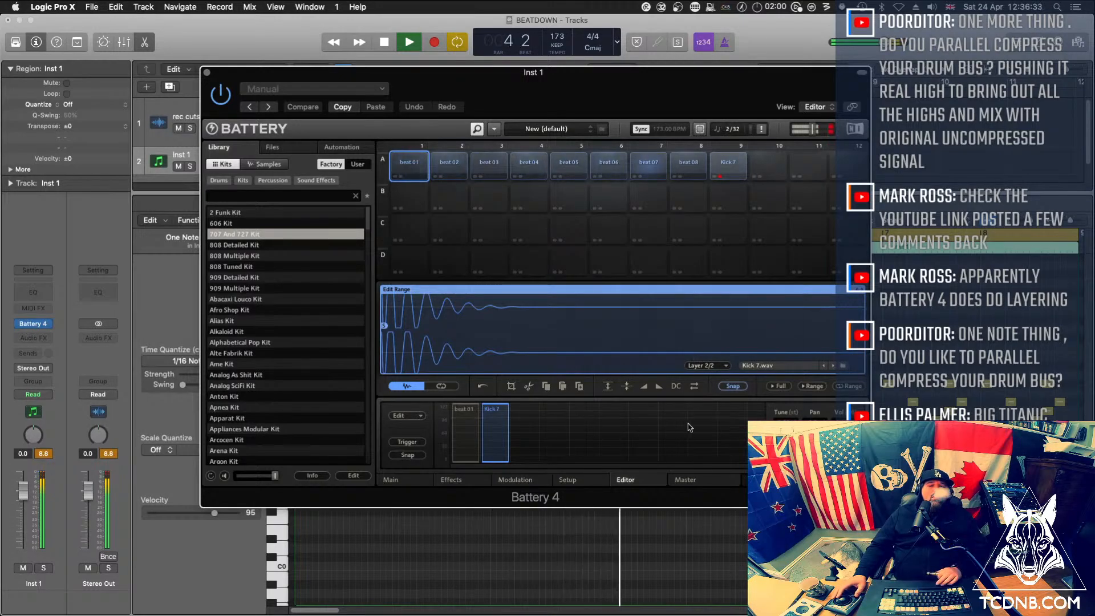
{"action": "key", "text": "space"}
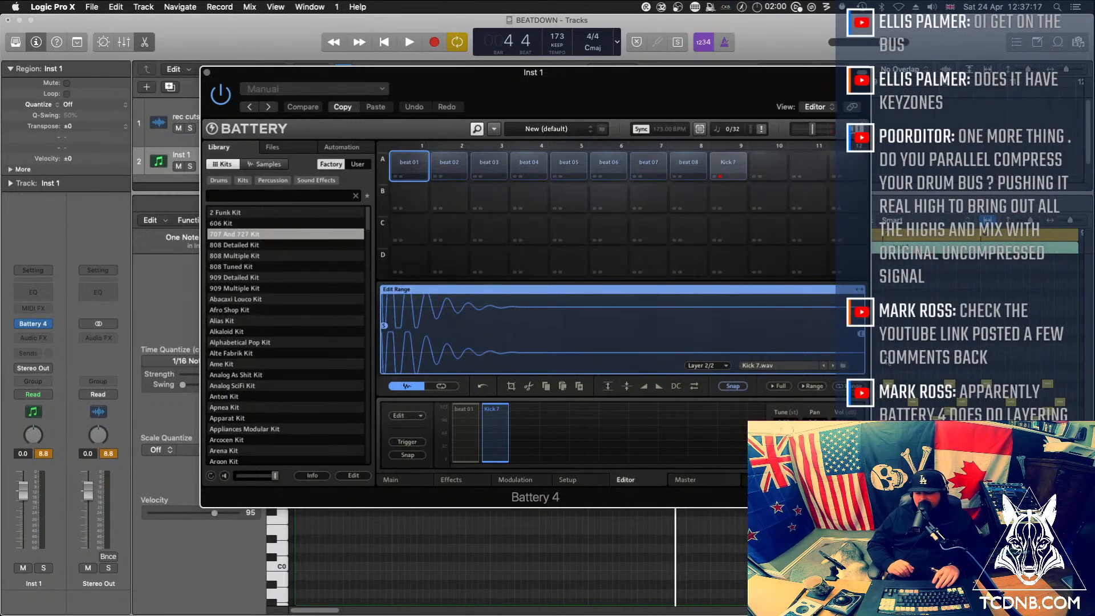
Restart playback, dismiss Battery and delete all the separate kick notes on G#1 in the Piano Roll
{"action": "key", "text": "space"}
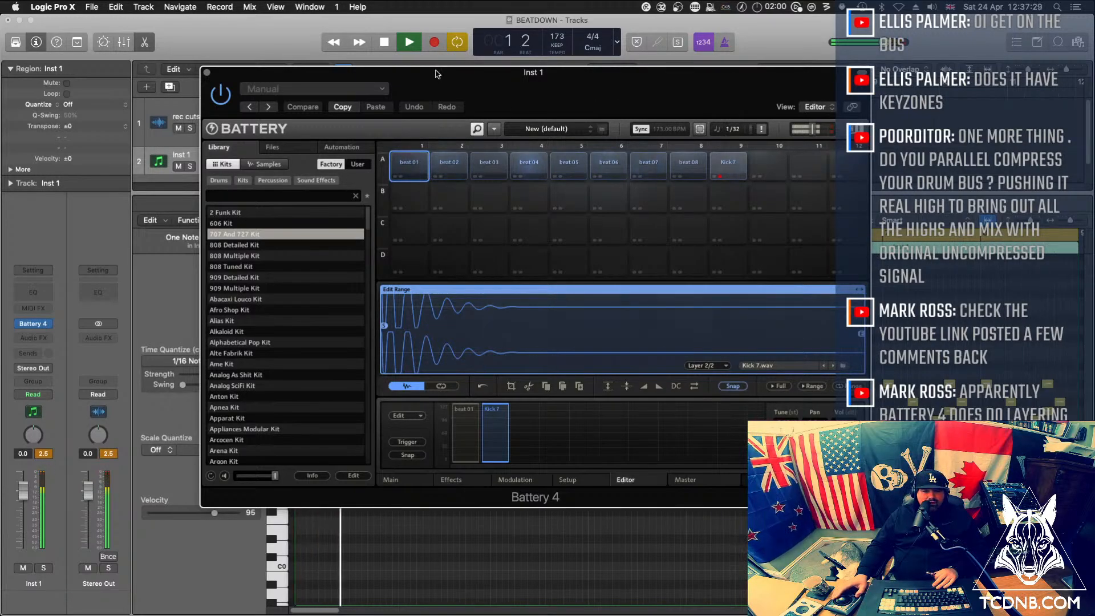
{"action": "left_click_drag", "start_coordinate": [436, 74], "coordinate": [0, 68]}
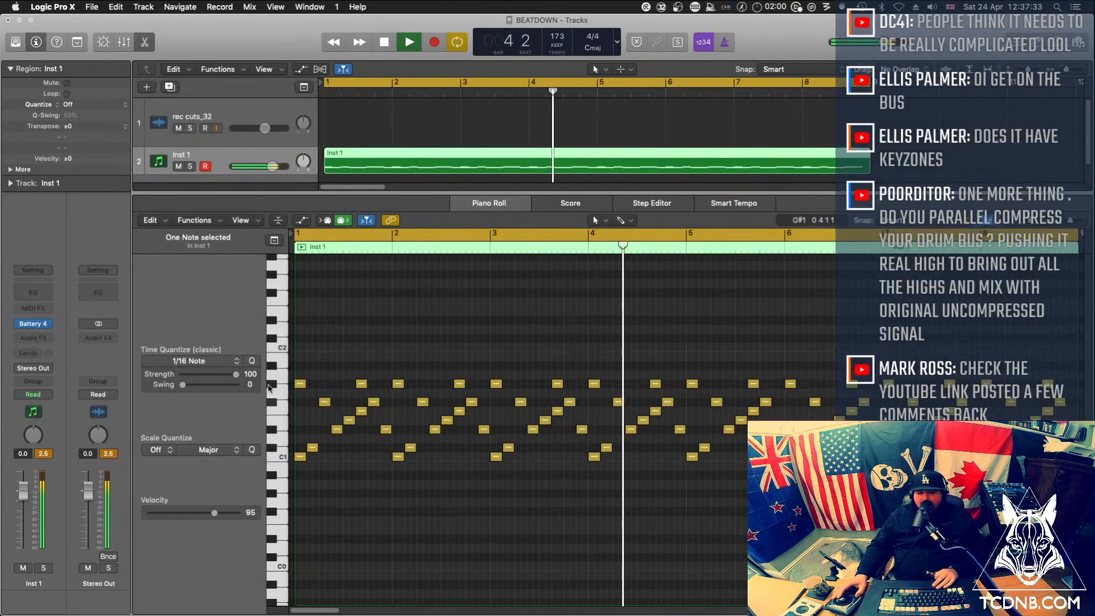
{"action": "left_click", "coordinate": [269, 385]}
{"action": "left_click", "coordinate": [268, 385]}
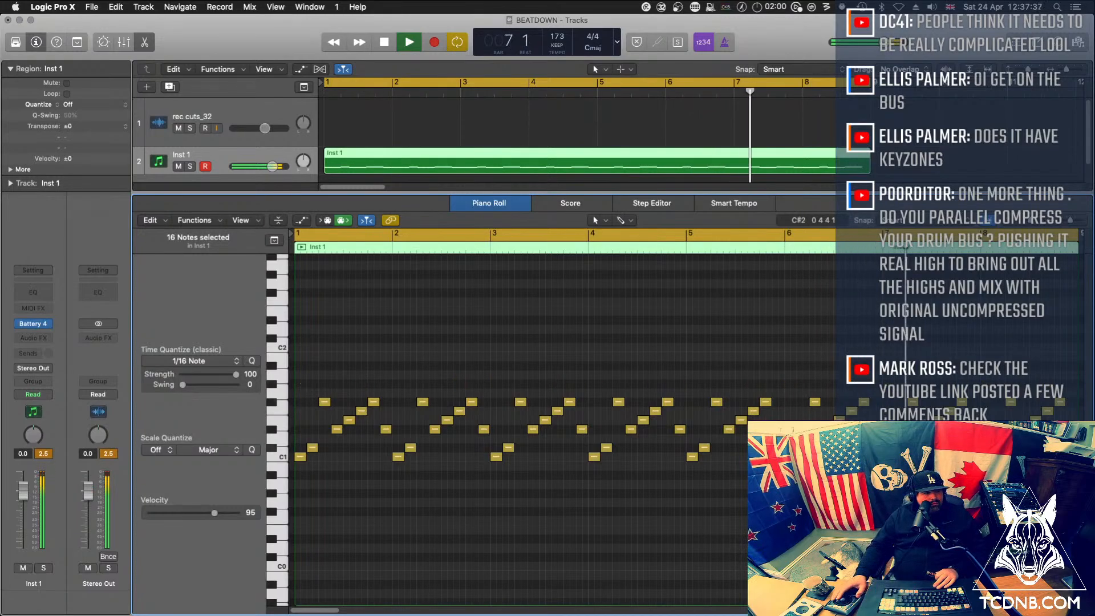
Bring up Battery, move its window clear, stop playback and select the beat 06 cell
{"action": "key", "text": "Delete"}
{"action": "key", "text": "v"}
{"action": "left_click_drag", "start_coordinate": [484, 67], "coordinate": [449, 75]}
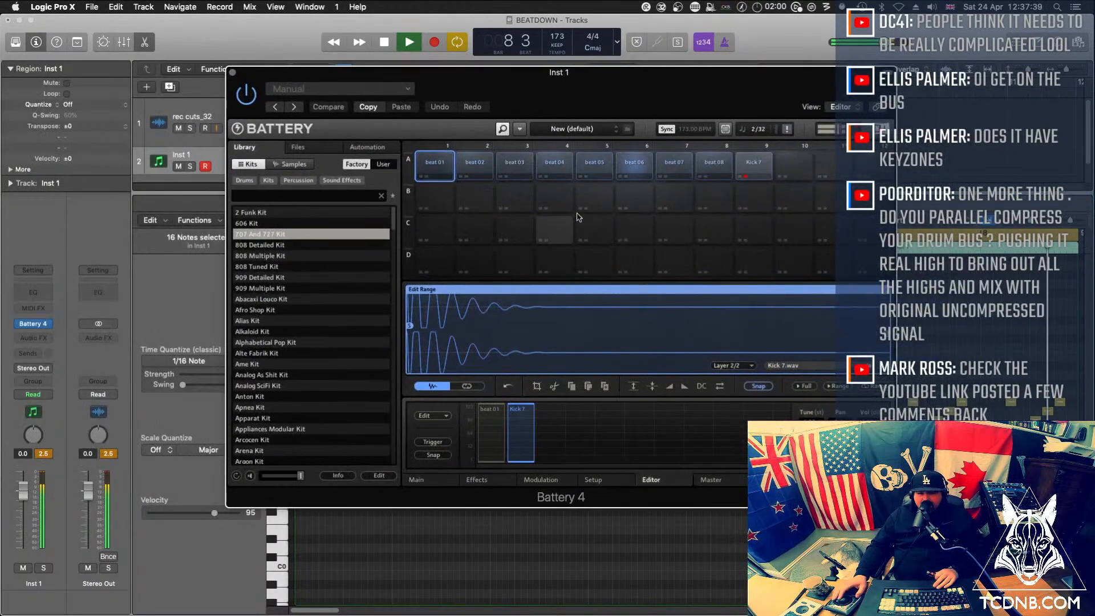
{"action": "key", "text": "space"}
{"action": "left_click", "coordinate": [642, 166]}
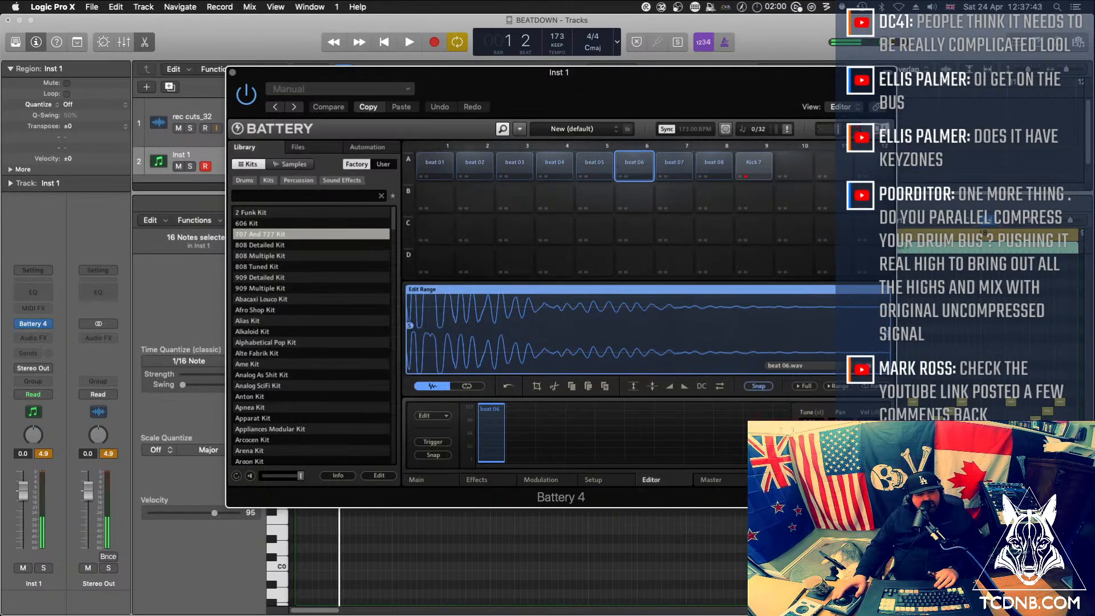
Add Kick 7.wav as a second layer of beat 06 and delete the duplicate kick layer
{"action": "left_click_drag", "start_coordinate": [1, 256], "coordinate": [520, 422]}
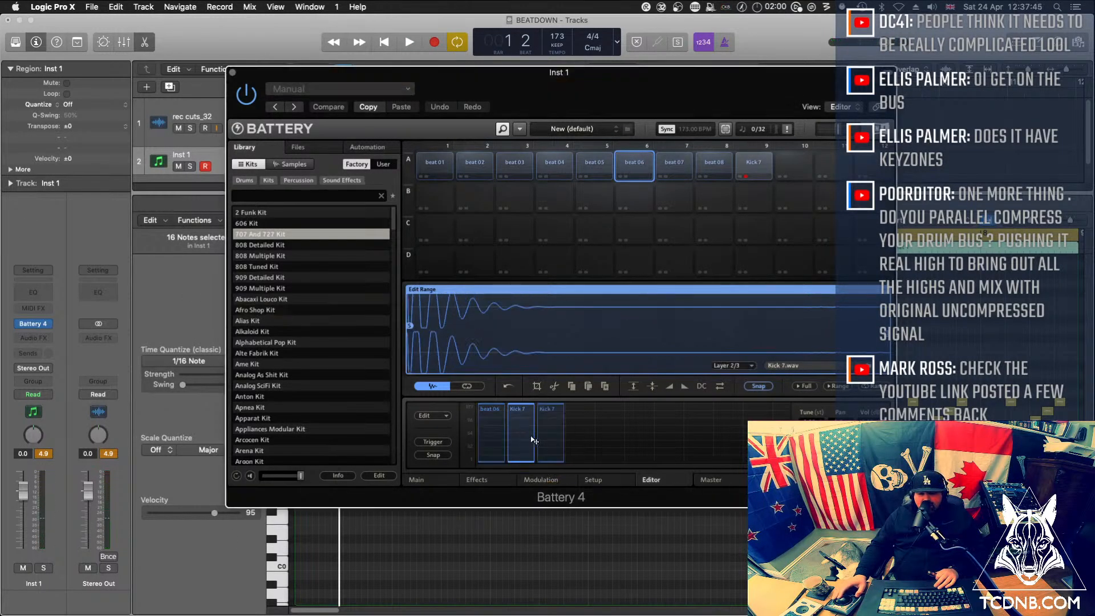
{"action": "left_click", "coordinate": [559, 432]}
{"action": "key", "text": "Delete"}
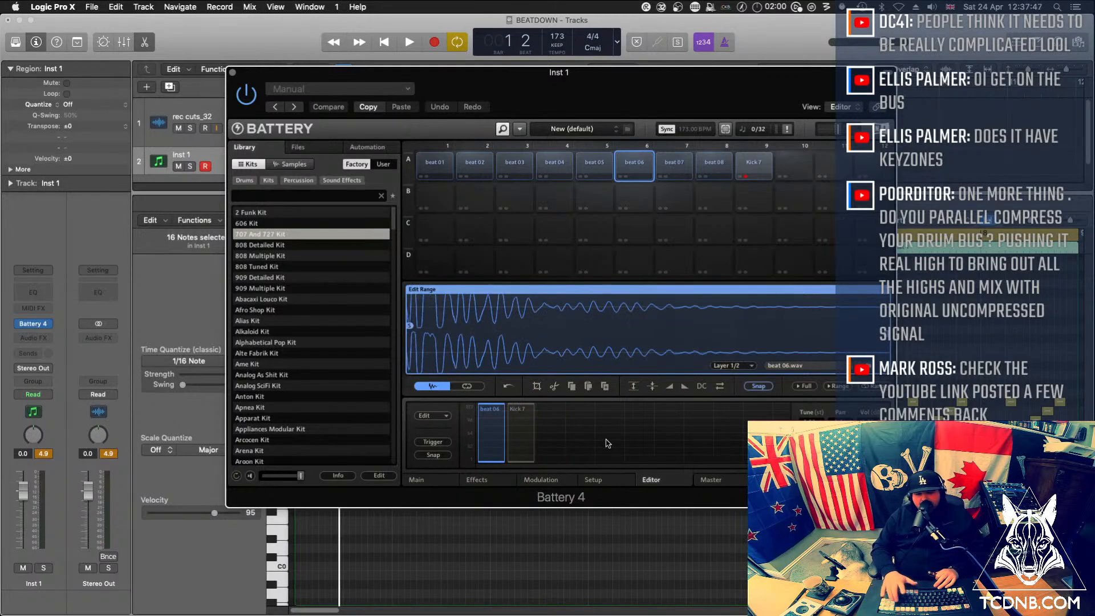
Play back the pattern with the layered beat 06, stop playback and dismiss Battery
{"action": "key", "text": "space"}
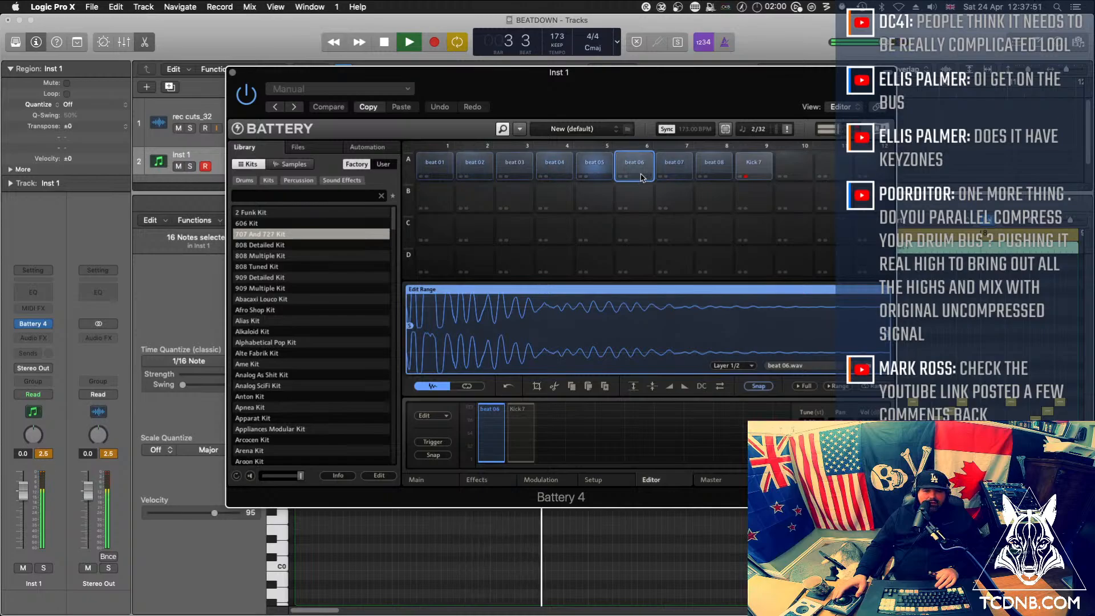
{"action": "key", "text": "space"}
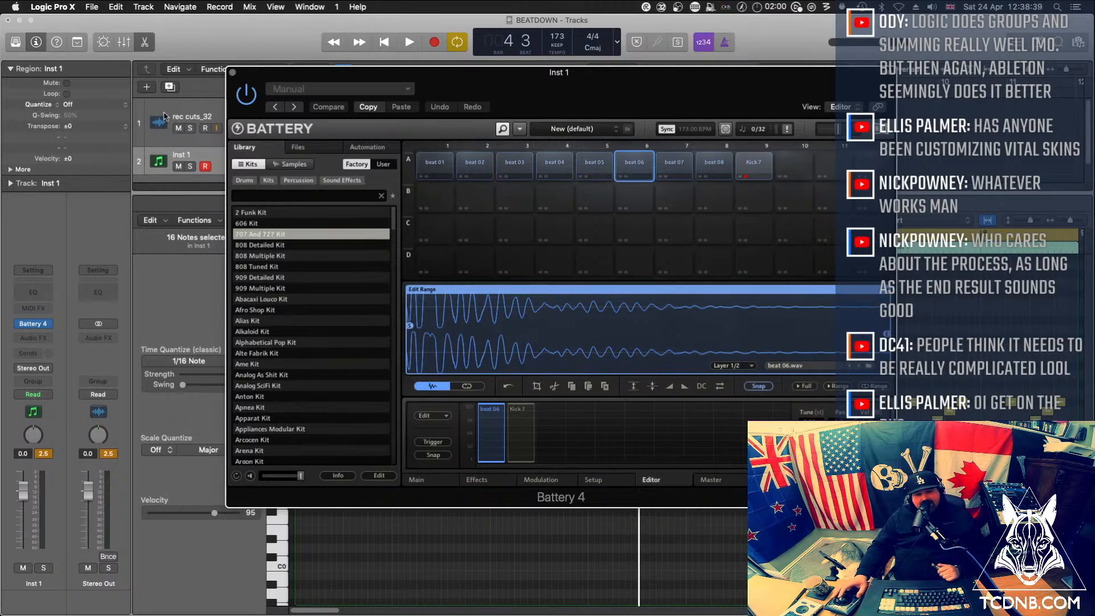
{"action": "left_click_drag", "start_coordinate": [471, 78], "coordinate": [393, 90]}
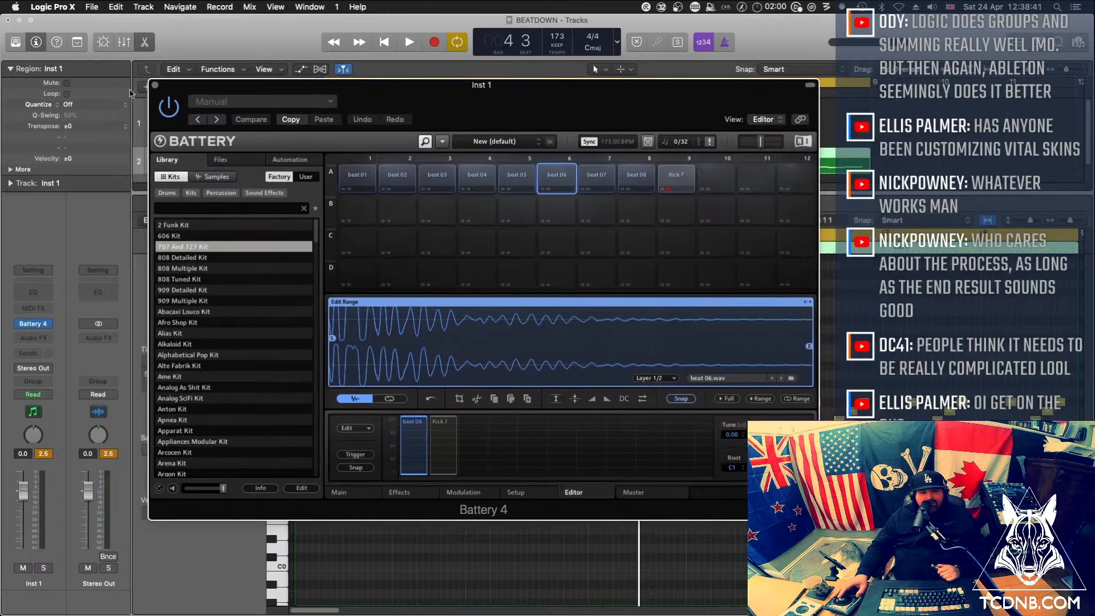
{"action": "left_click", "coordinate": [155, 85]}
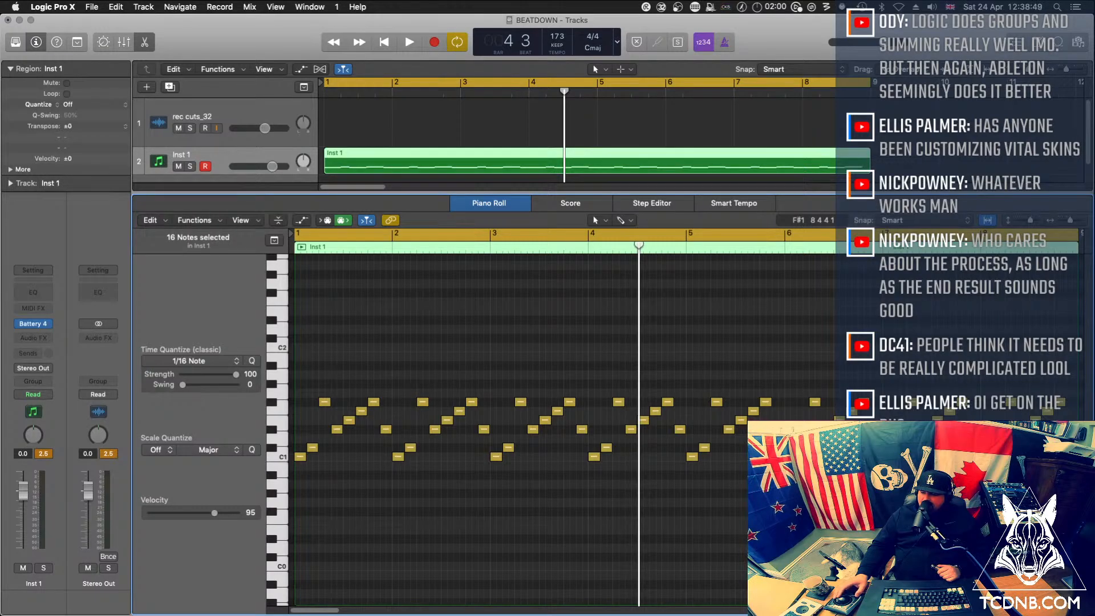
Restart playback, lower Battery's master volume slightly and dismiss its window
{"action": "key", "text": "space"}
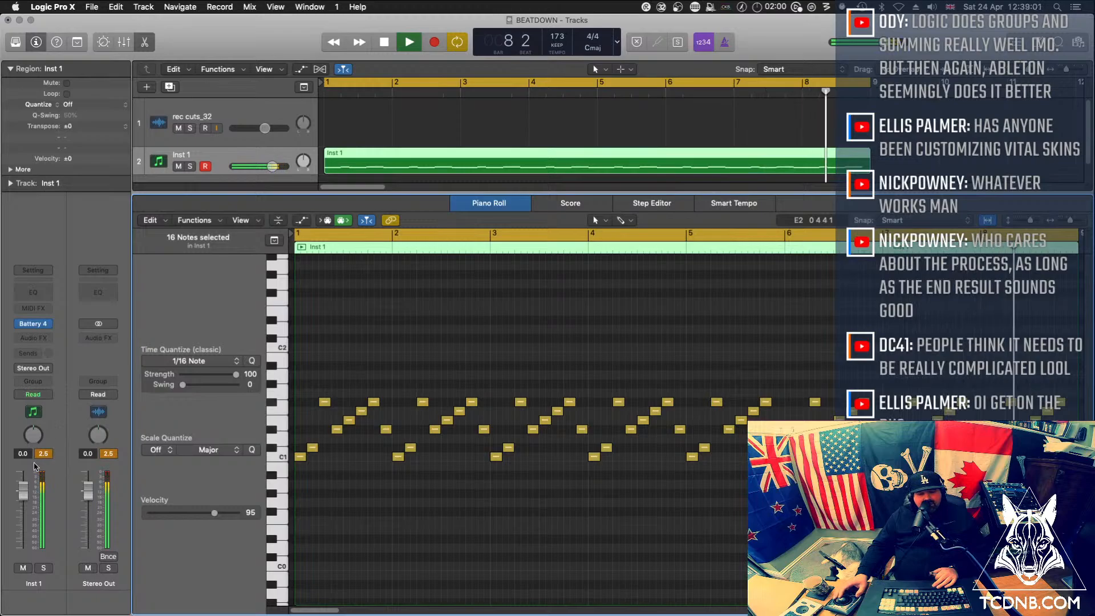
{"action": "left_click", "coordinate": [33, 324]}
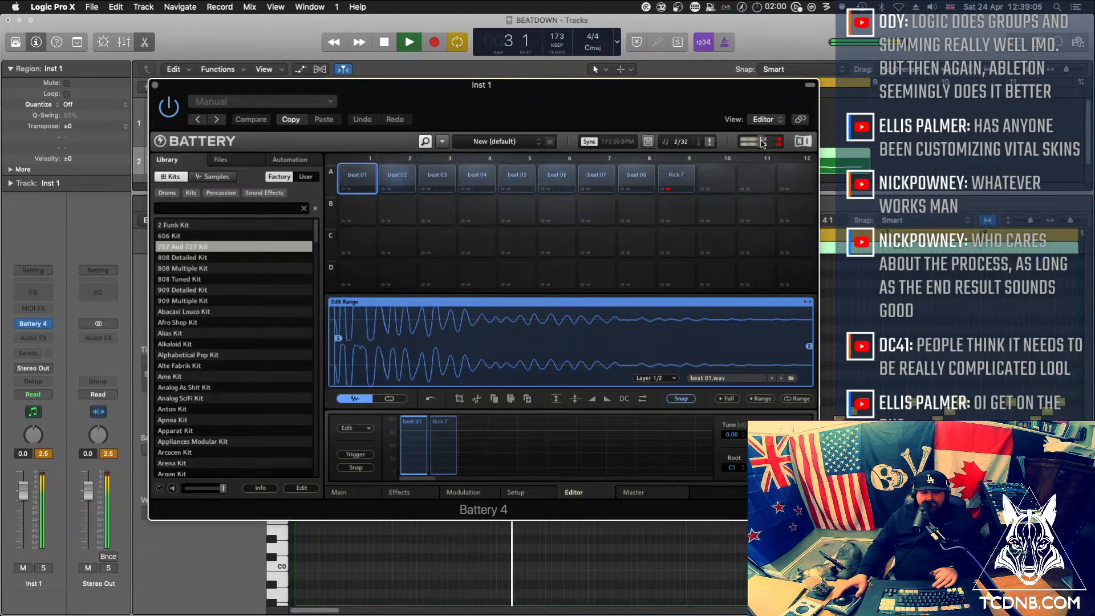
{"action": "left_click_drag", "start_coordinate": [761, 142], "coordinate": [755, 142]}
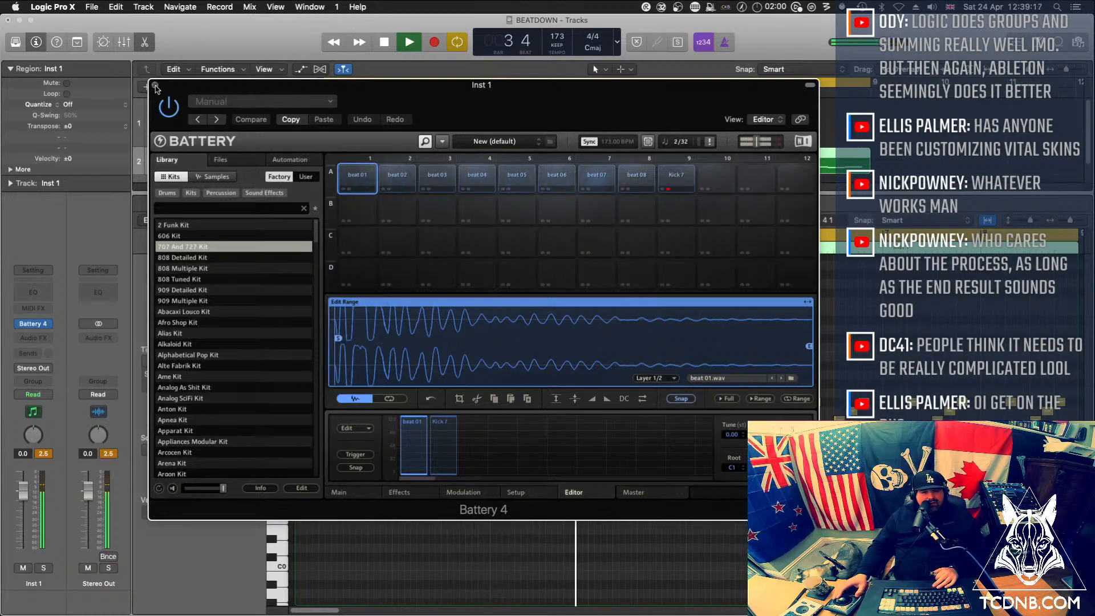
{"action": "left_click", "coordinate": [155, 86]}
Copy the eight-bar Inst 1 region to bar 9 and extend the cycle range to bar 17
{"action": "left_click", "coordinate": [476, 120]}
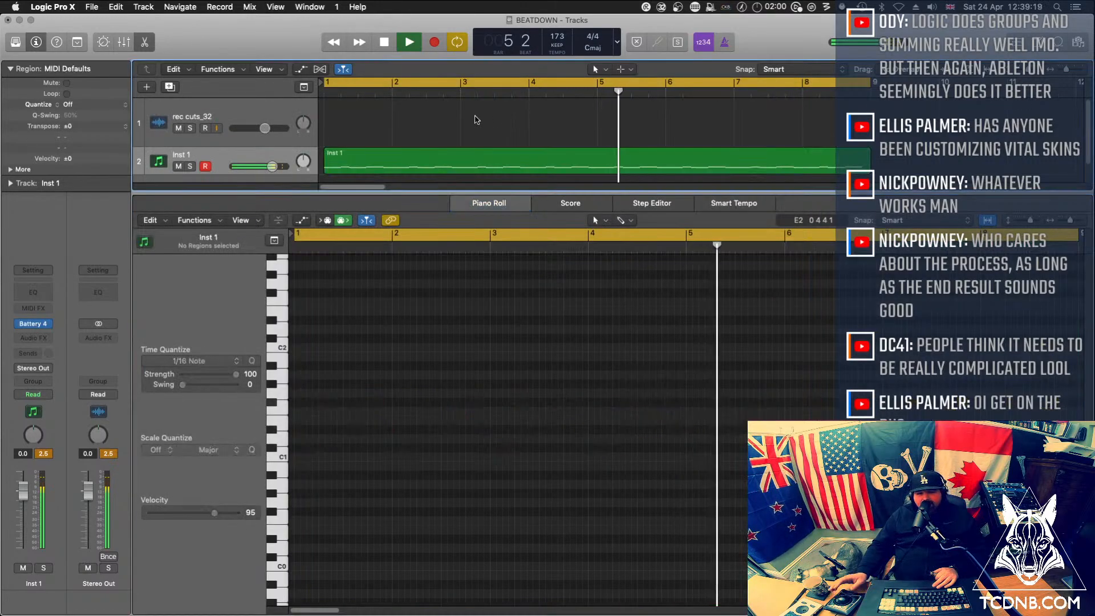
{"action": "key", "text": "super+Left"}
{"action": "key", "text": "super+Left"}
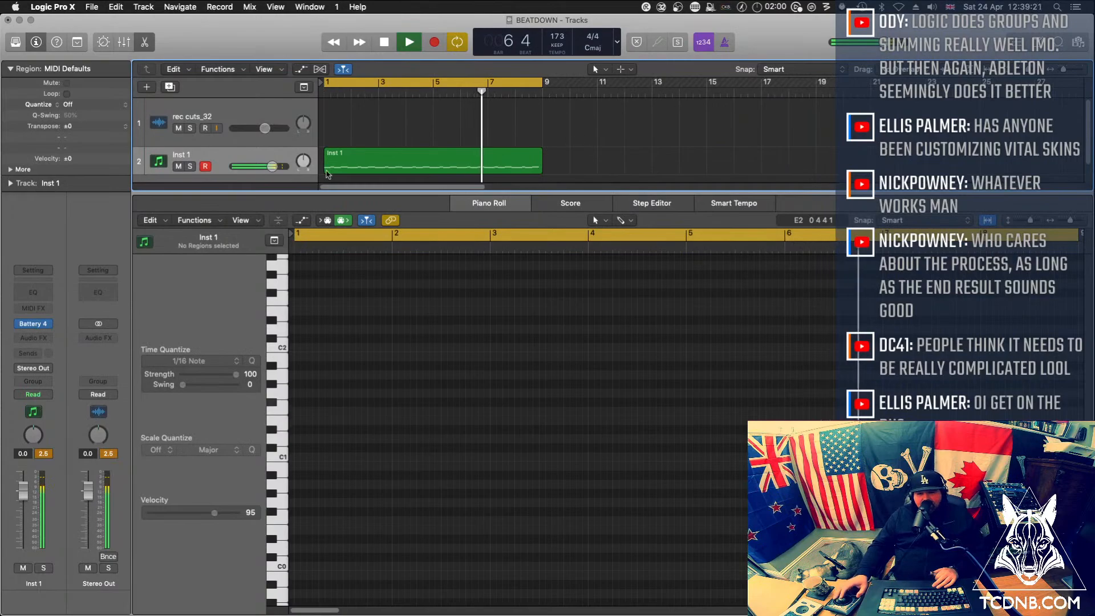
{"action": "left_click", "coordinate": [365, 165]}
{"action": "left_click_drag", "start_coordinate": [342, 155], "coordinate": [562, 160]}
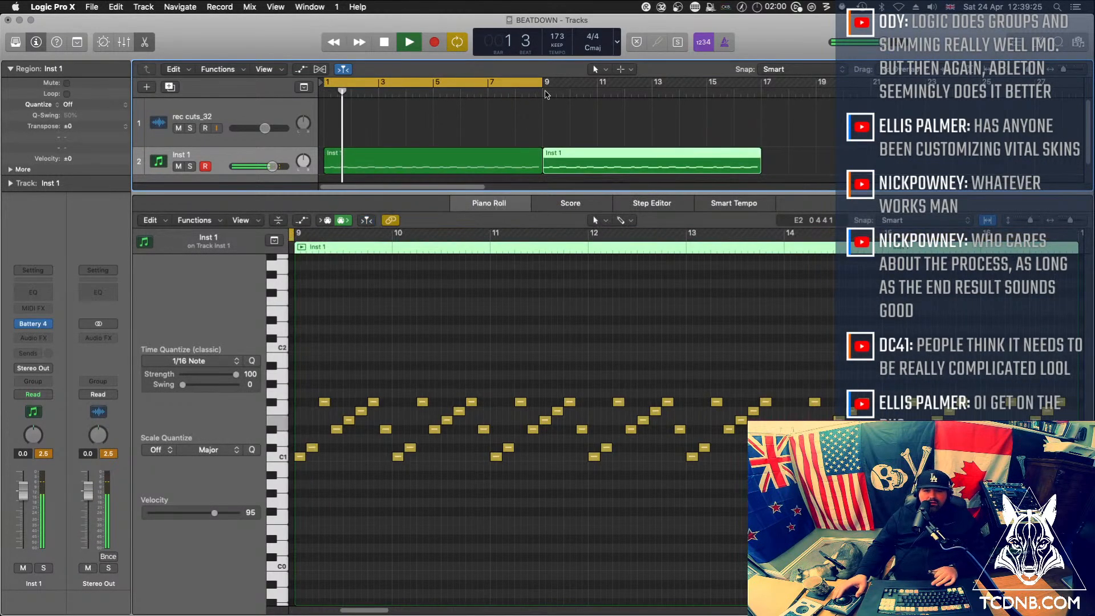
{"action": "left_click_drag", "start_coordinate": [544, 81], "coordinate": [763, 82]}
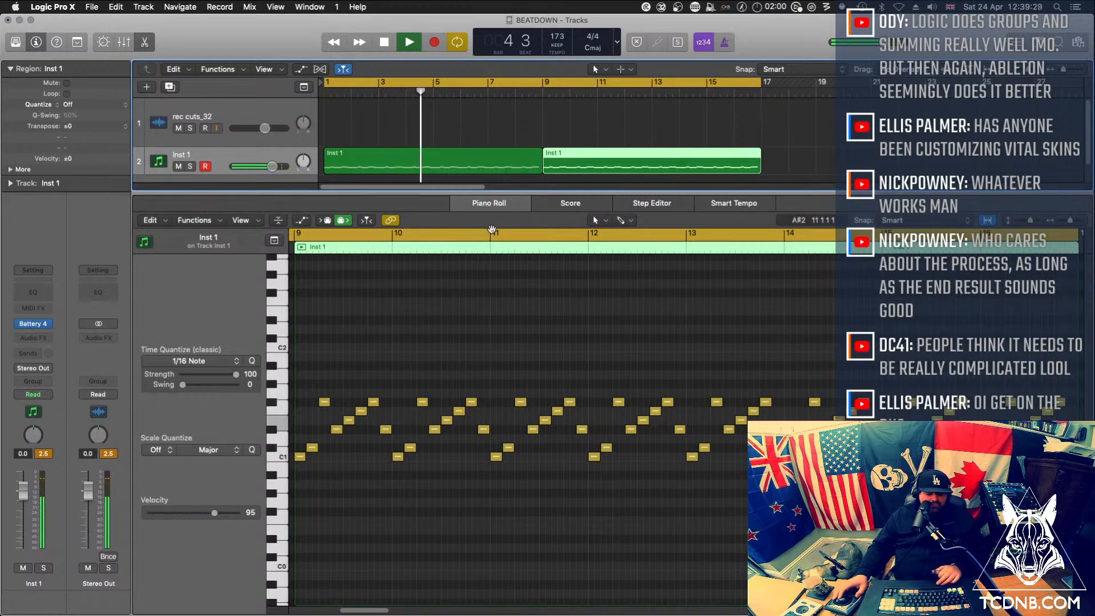
Hide the Piano Roll and select the Inst 1 track with both of its regions
{"action": "key", "text": "x"}
{"action": "key", "text": "x"}
{"action": "left_click", "coordinate": [386, 179]}
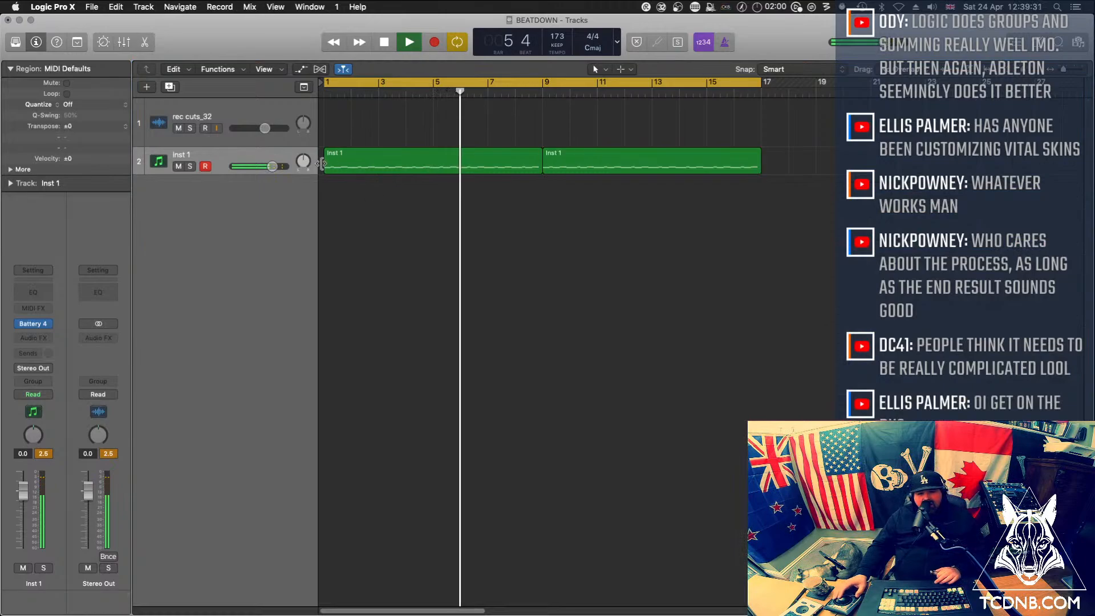
{"action": "left_click", "coordinate": [205, 156]}
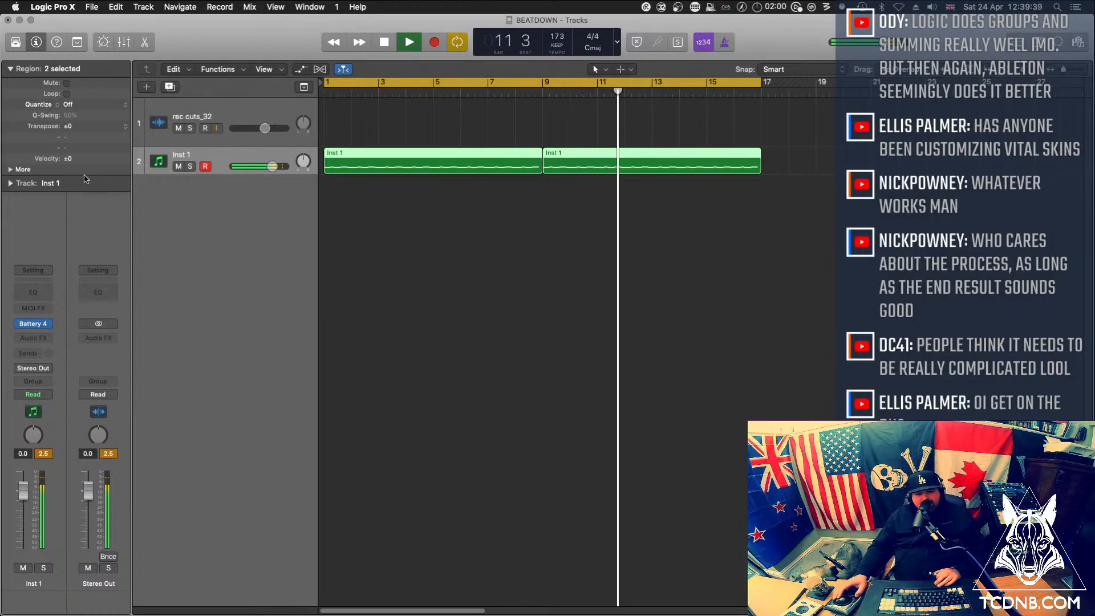
Create one software instrument track with an Empty Channel Strip and load the stereo Vital synth on it
{"action": "left_click", "coordinate": [146, 87]}
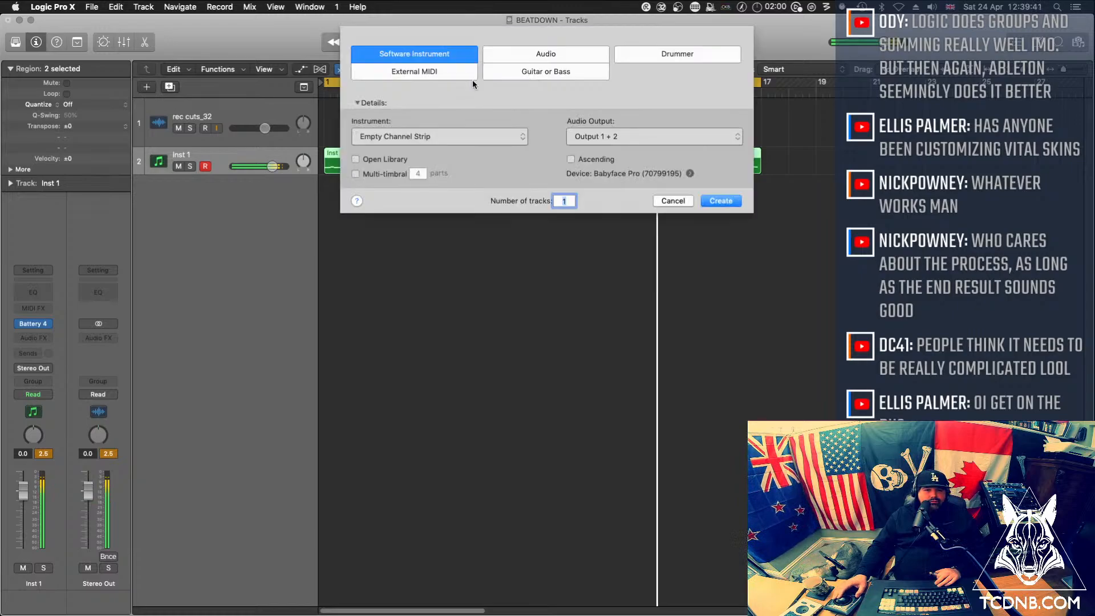
{"action": "left_click", "coordinate": [719, 198]}
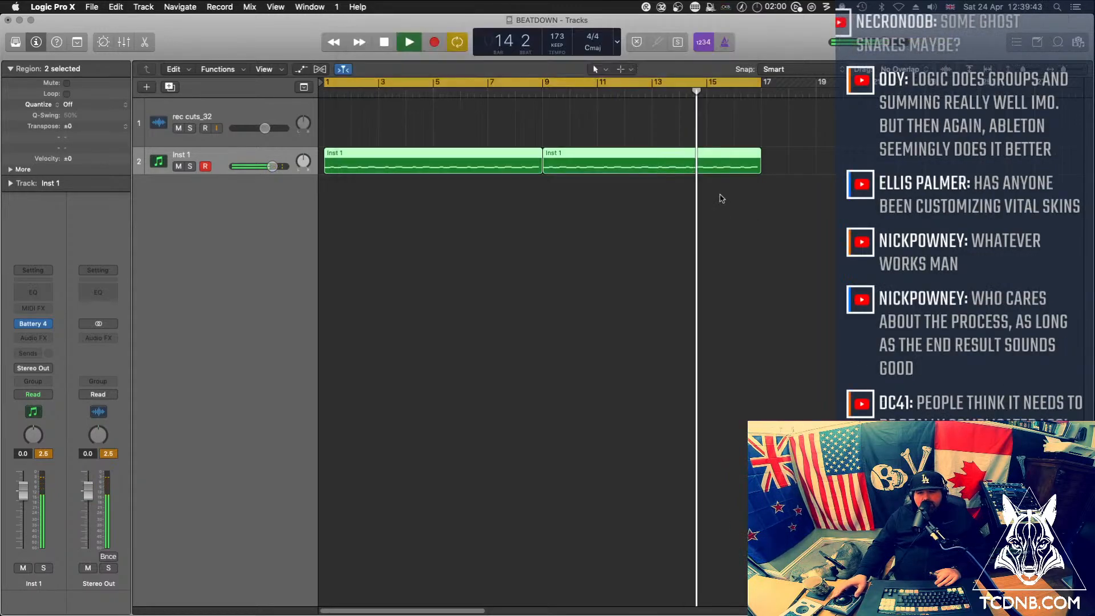
{"action": "left_click", "coordinate": [36, 328]}
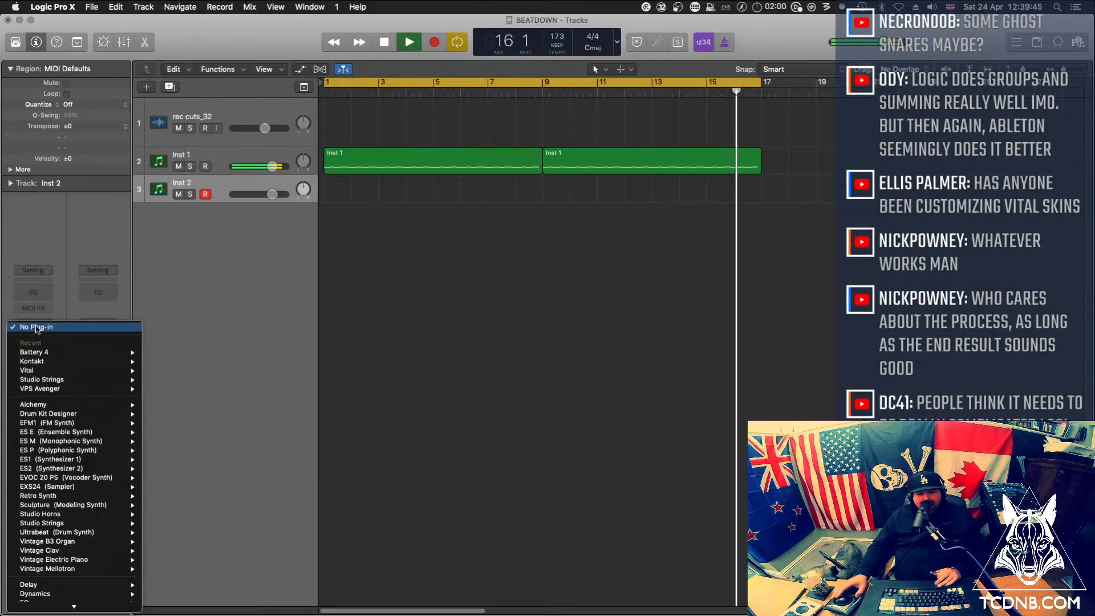
{"action": "mouse_move", "coordinate": [114, 370]}
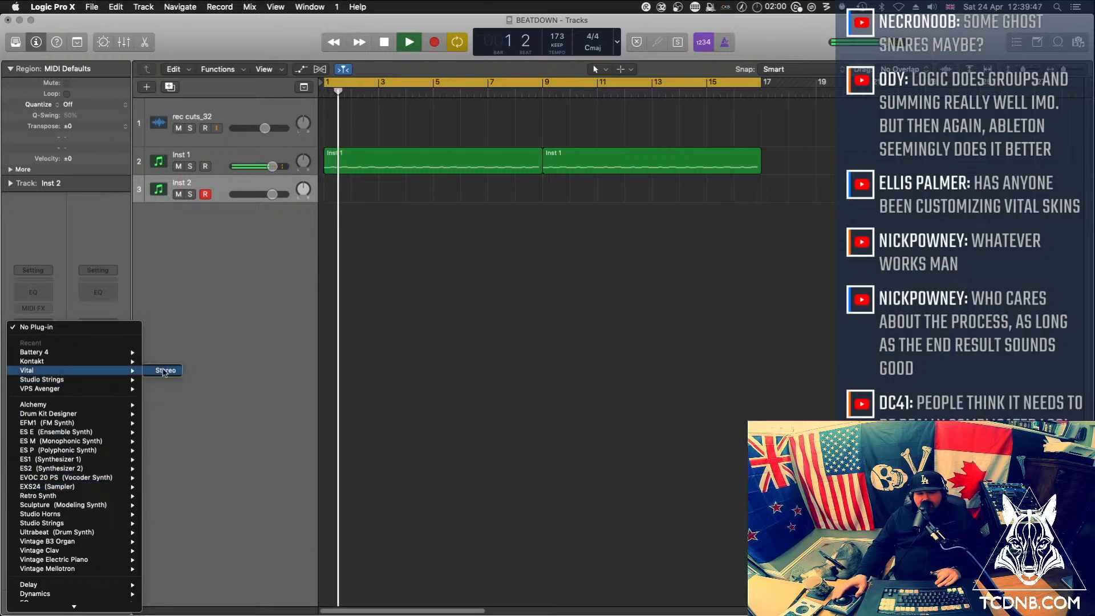
{"action": "left_click", "coordinate": [164, 370]}
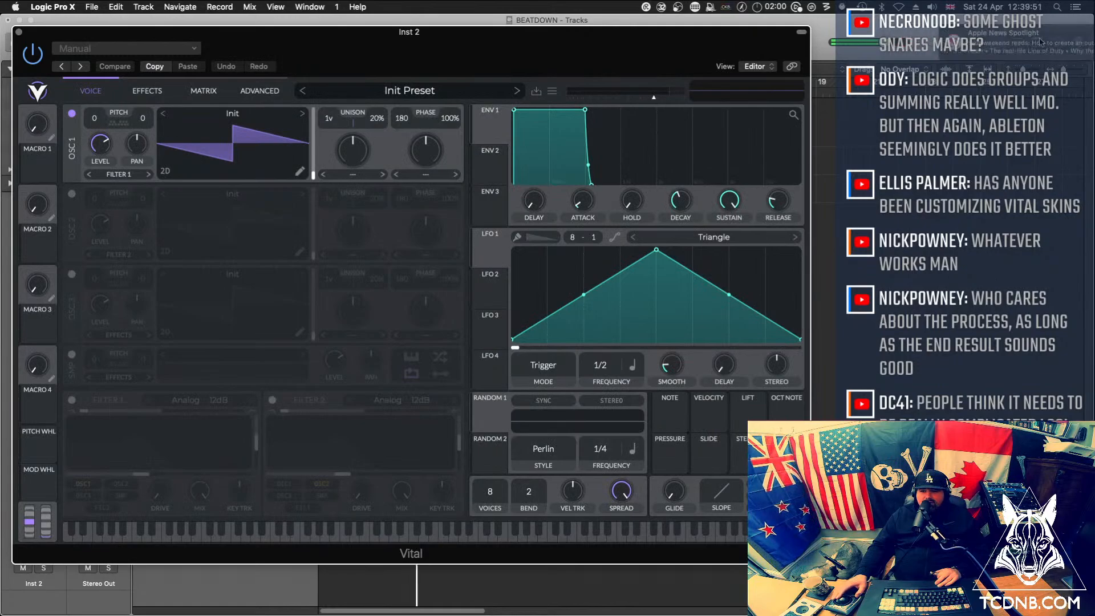
Load the TCJVP 026 Nin How preset from Vital's TC Jungle Pads folder and dismiss the synth window
{"action": "left_click", "coordinate": [408, 90]}
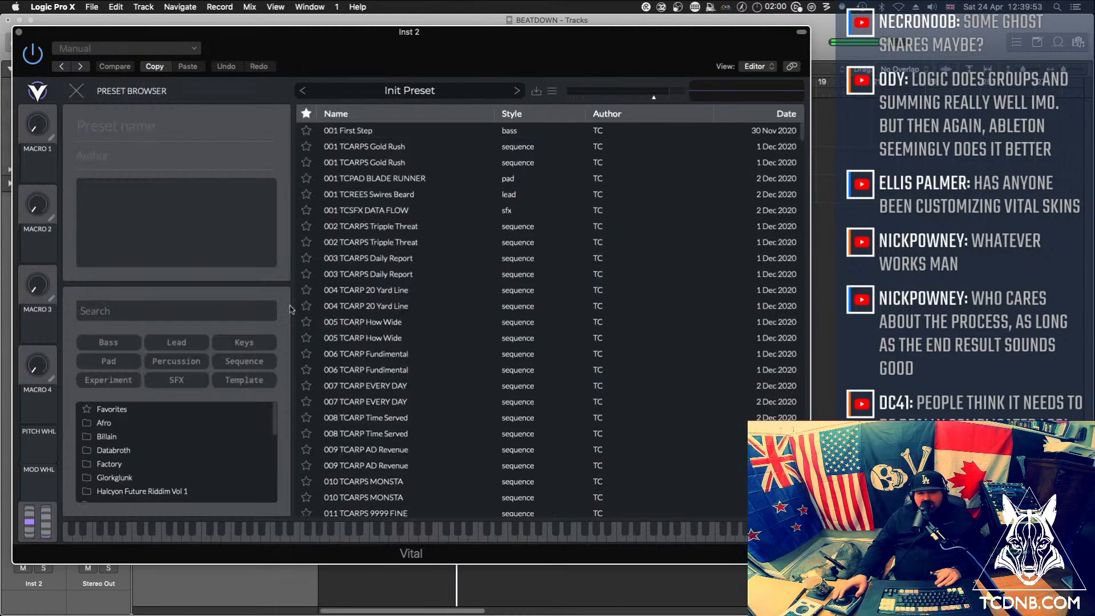
{"action": "scroll", "coordinate": [148, 428], "scroll_direction": "down", "scroll_amount": 10}
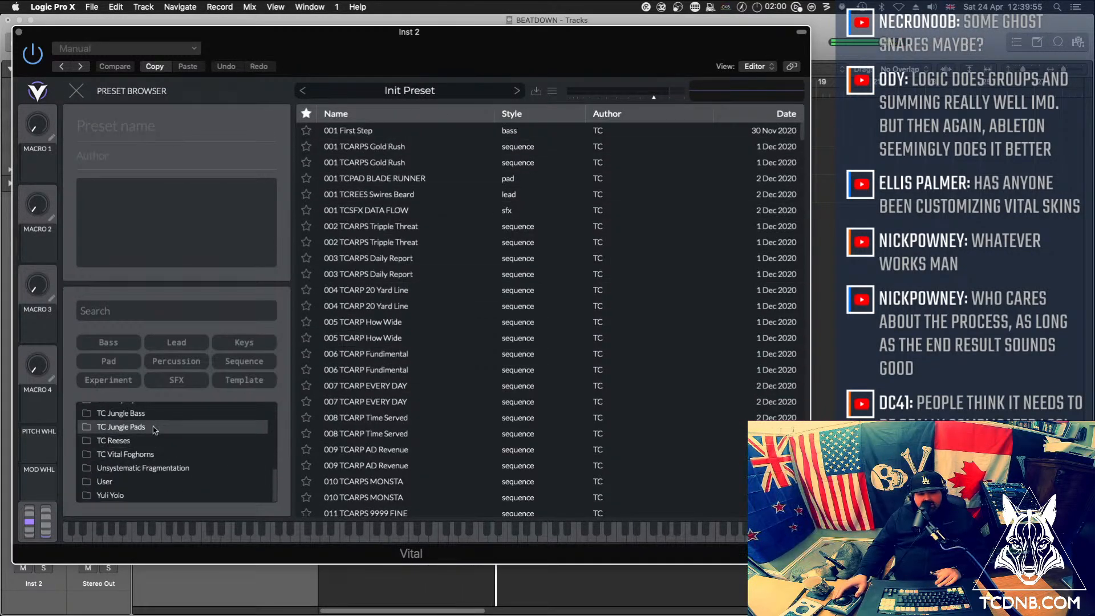
{"action": "left_click", "coordinate": [155, 429]}
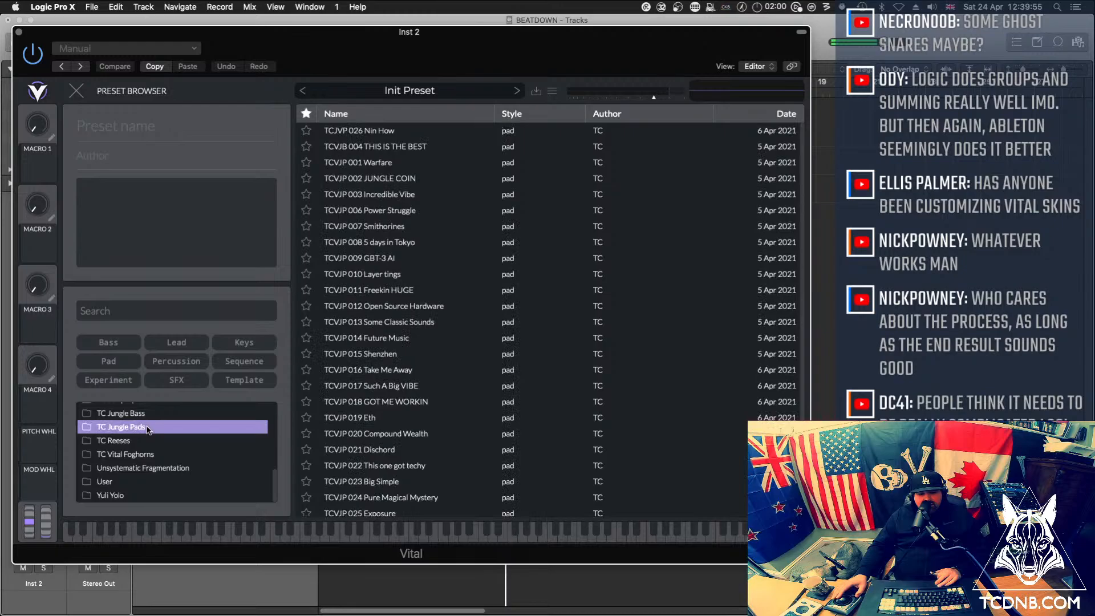
{"action": "left_click", "coordinate": [459, 134]}
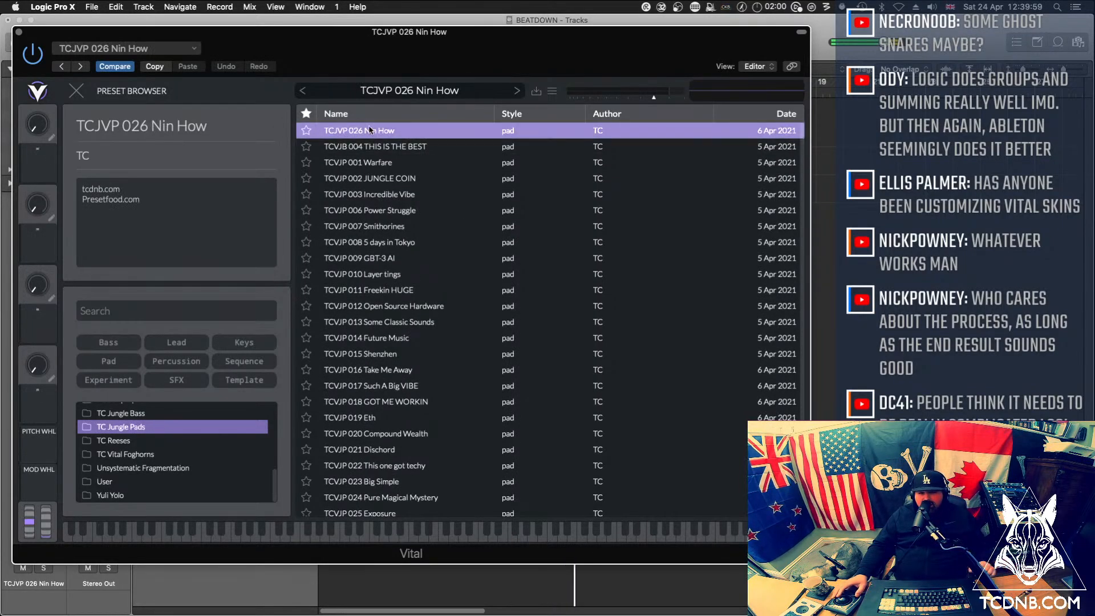
{"action": "left_click", "coordinate": [19, 33]}
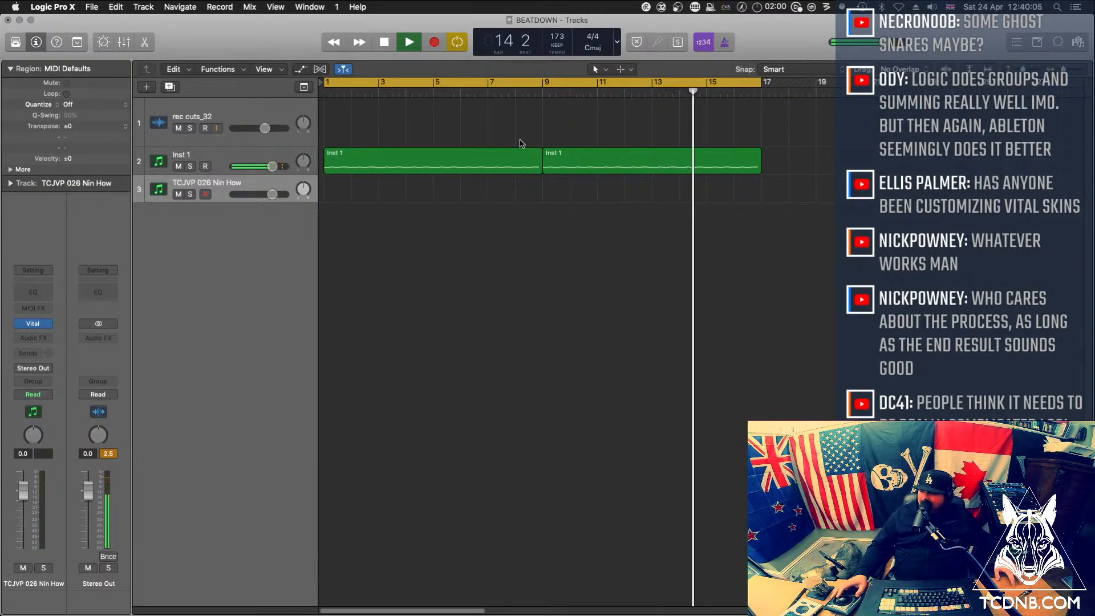
Create an empty MIDI region at bar 1 of the pad track, extend it to bar 17 and open it in the Piano Roll
{"action": "right_click", "coordinate": [326, 186]}
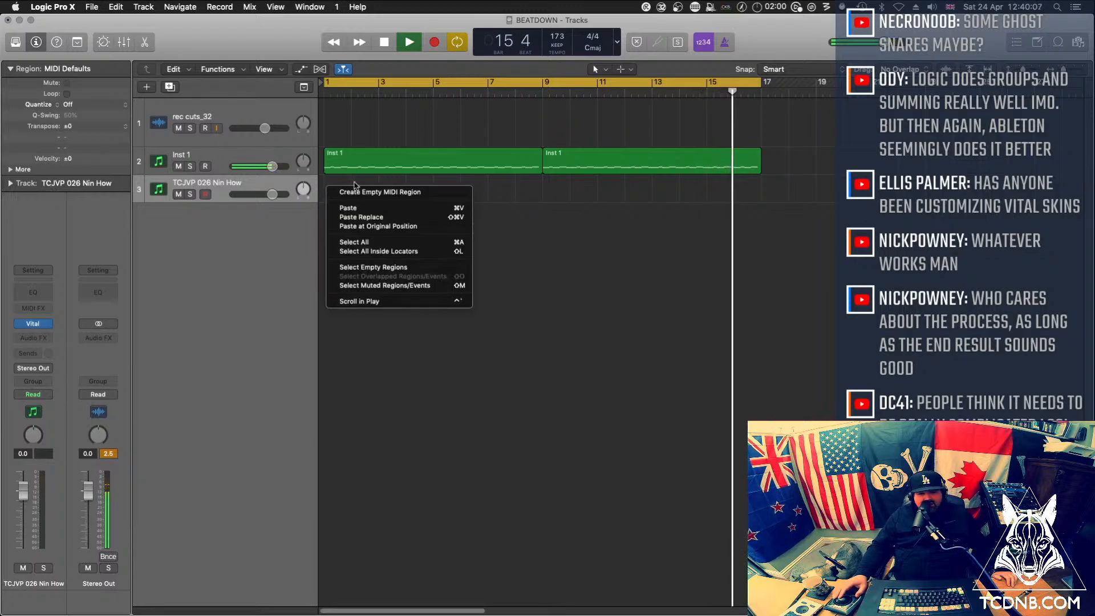
{"action": "left_click", "coordinate": [365, 192]}
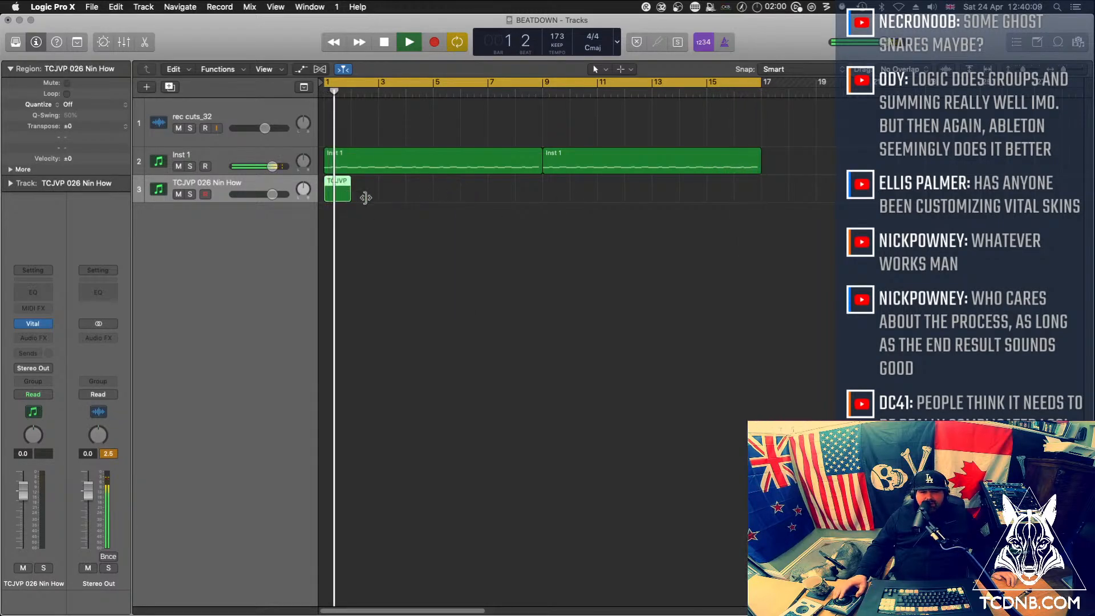
{"action": "left_click_drag", "start_coordinate": [366, 197], "coordinate": [761, 196]}
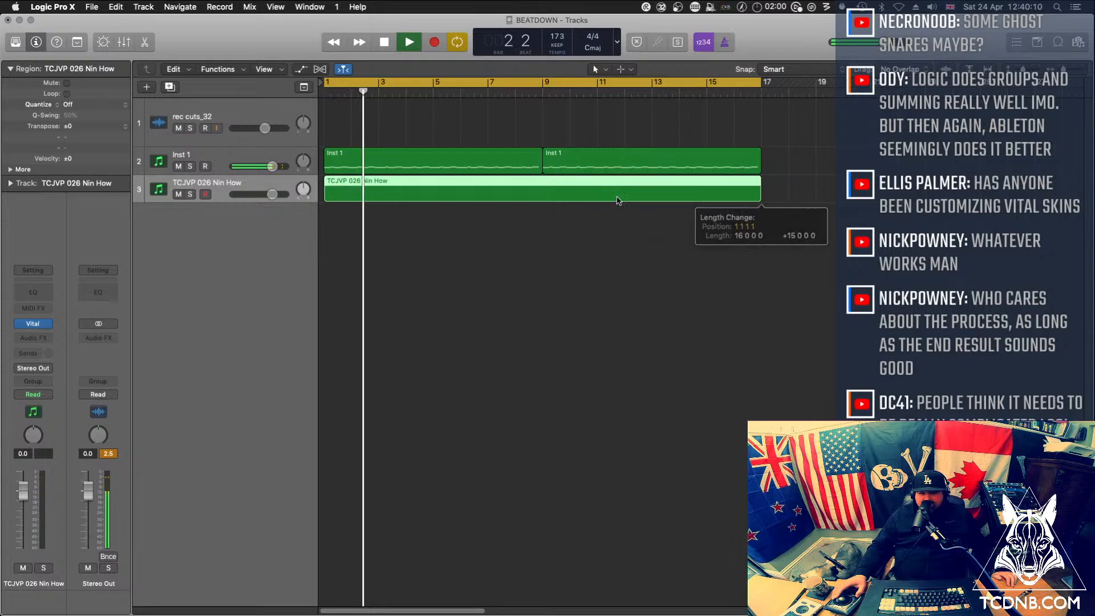
{"action": "double_click", "coordinate": [379, 181]}
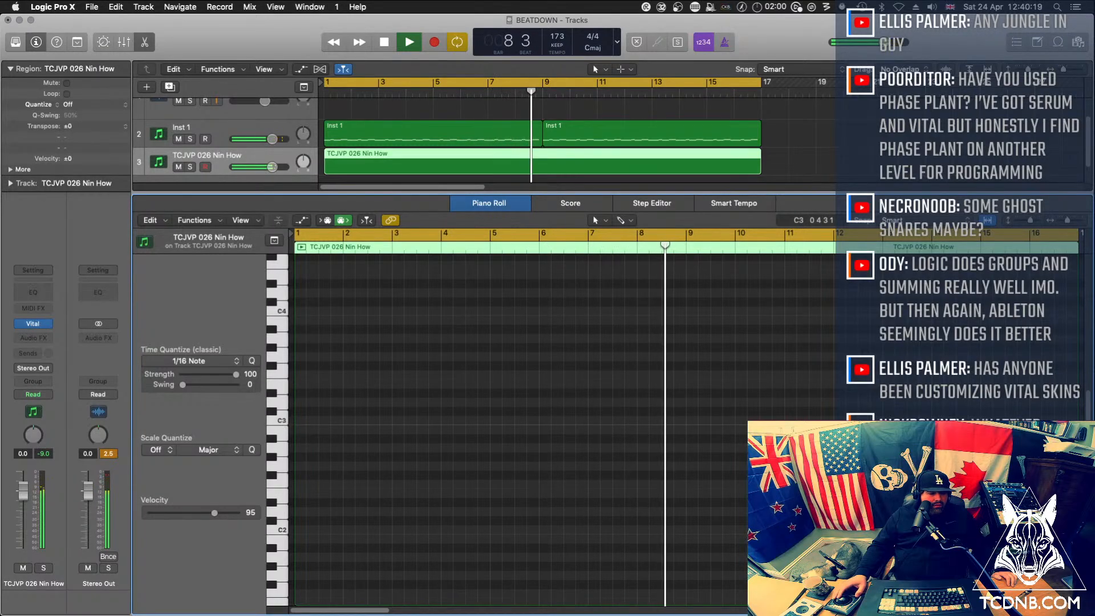
Lower the Vital pad channel's volume to -4.8 dB and browse the TC Jungle Pads folder in Vital's preset browser
{"action": "left_click_drag", "start_coordinate": [25, 495], "coordinate": [25, 511]}
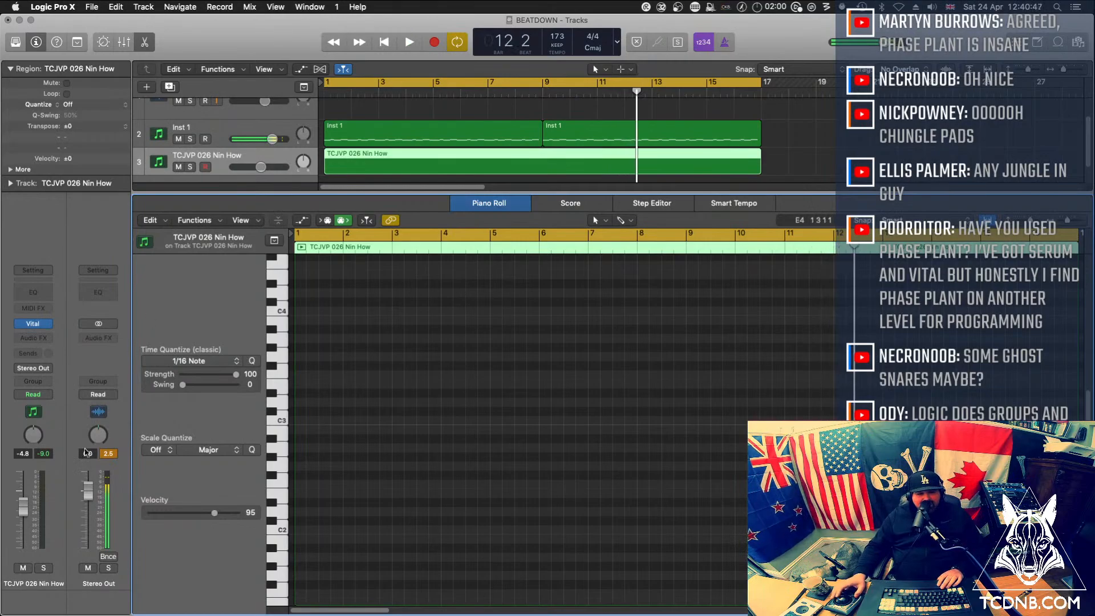
{"action": "left_click", "coordinate": [33, 324]}
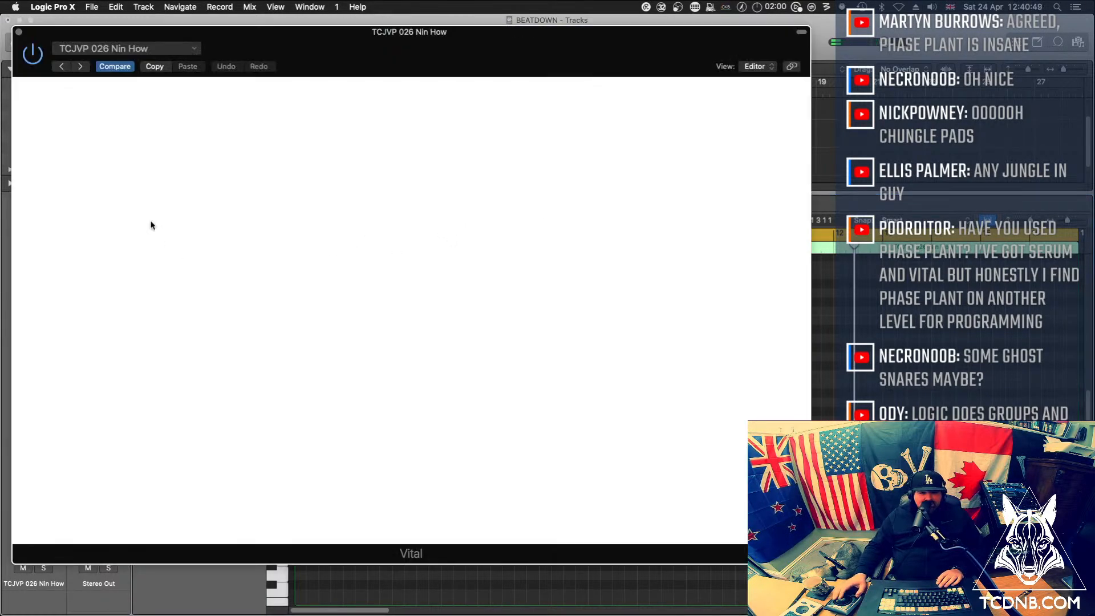
{"action": "left_click", "coordinate": [552, 91]}
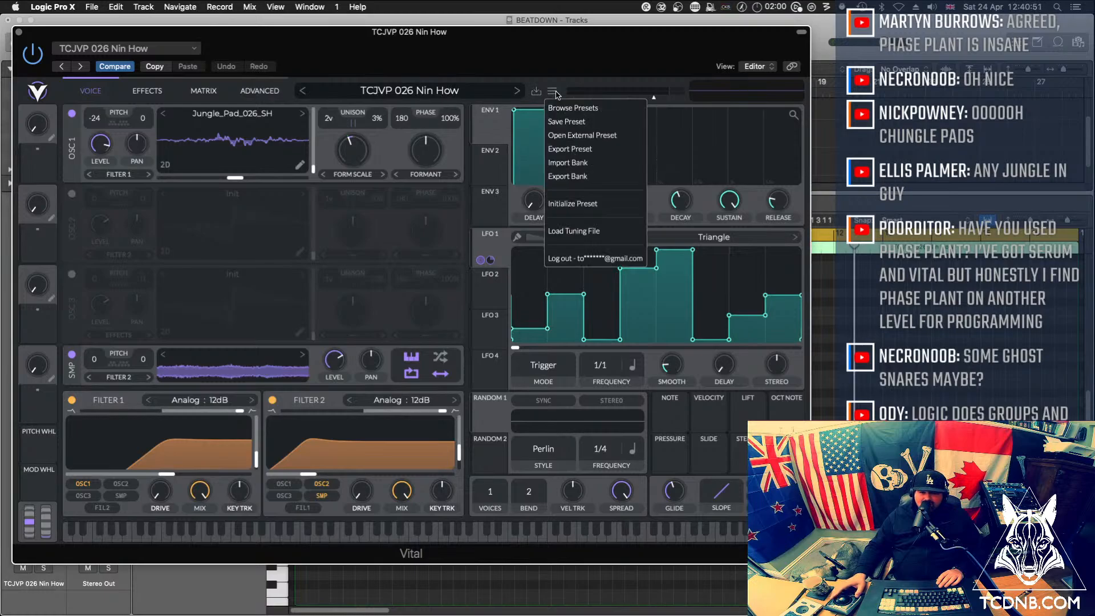
{"action": "left_click", "coordinate": [587, 110]}
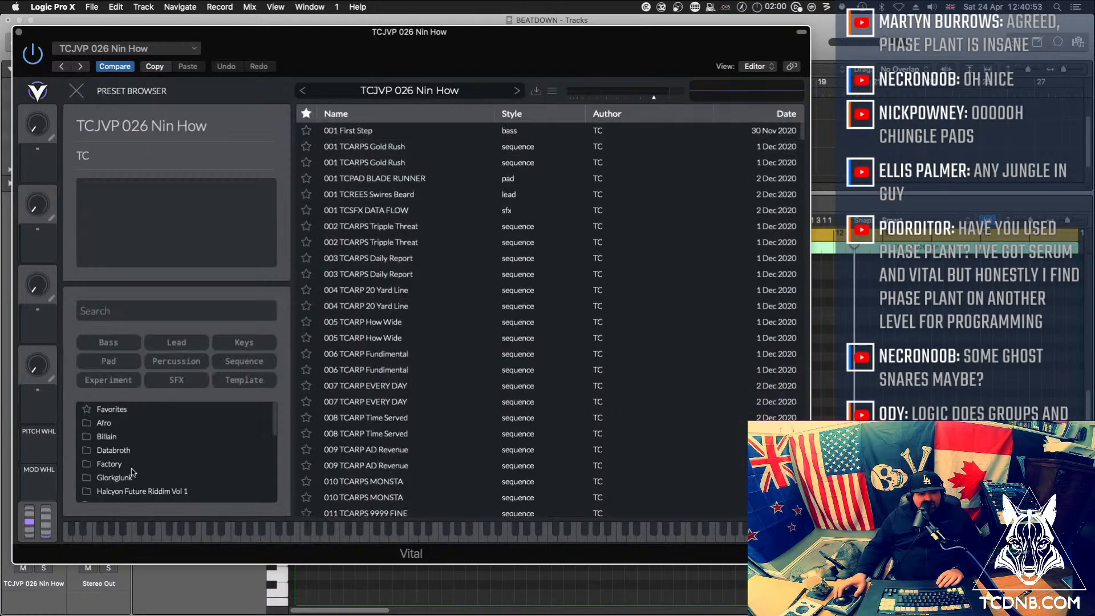
{"action": "scroll", "coordinate": [131, 472], "scroll_direction": "down", "scroll_amount": 10}
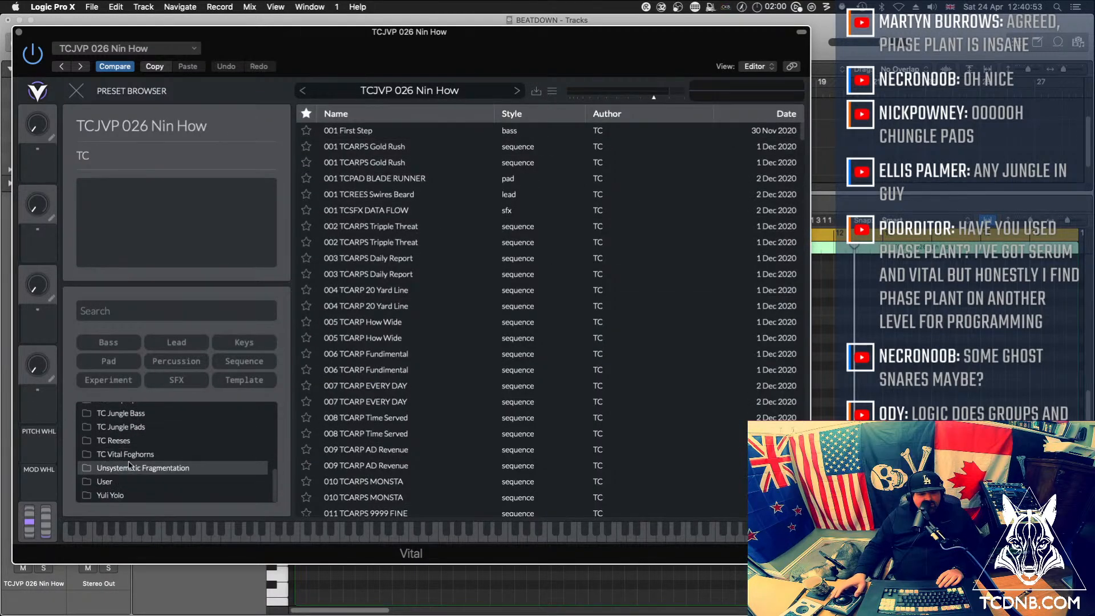
{"action": "left_click", "coordinate": [135, 428]}
{"action": "scroll", "coordinate": [403, 346], "scroll_direction": "down", "scroll_amount": 2}
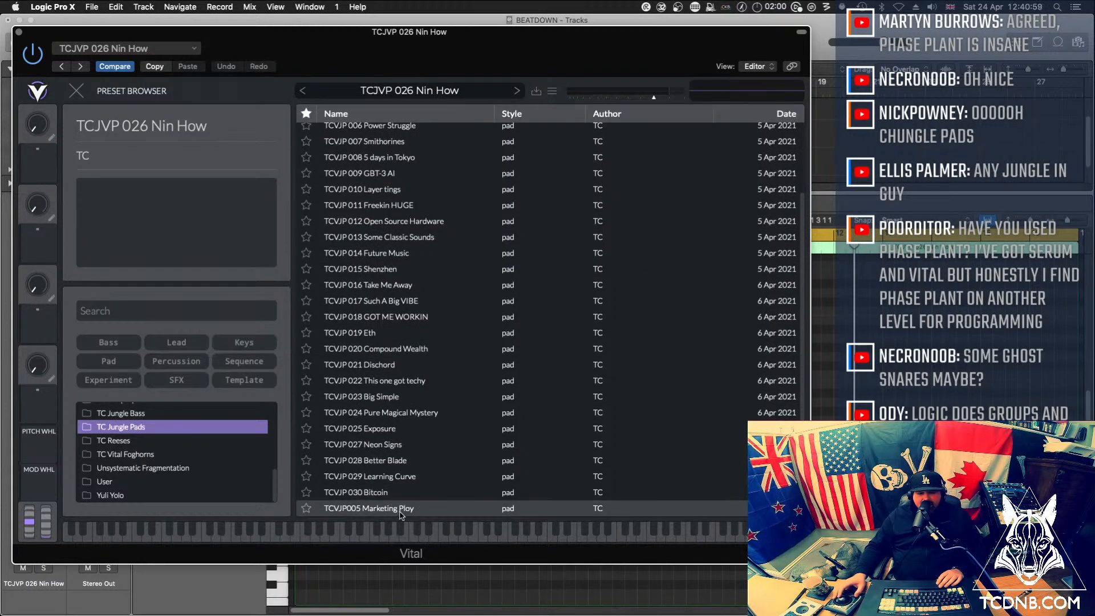
Sort the pad presets by name in descending order, load TCVJP005 Marketing Ploy and move the synth window clear of the channel strips
{"action": "left_click", "coordinate": [342, 113]}
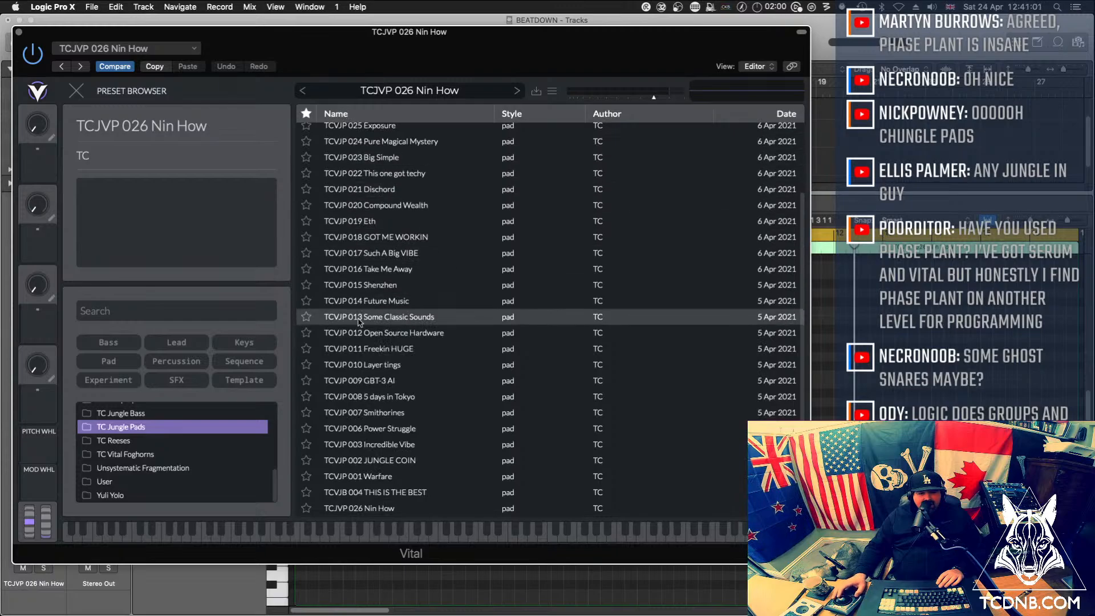
{"action": "scroll", "coordinate": [359, 322], "scroll_direction": "up", "scroll_amount": 3}
{"action": "left_click", "coordinate": [396, 130]}
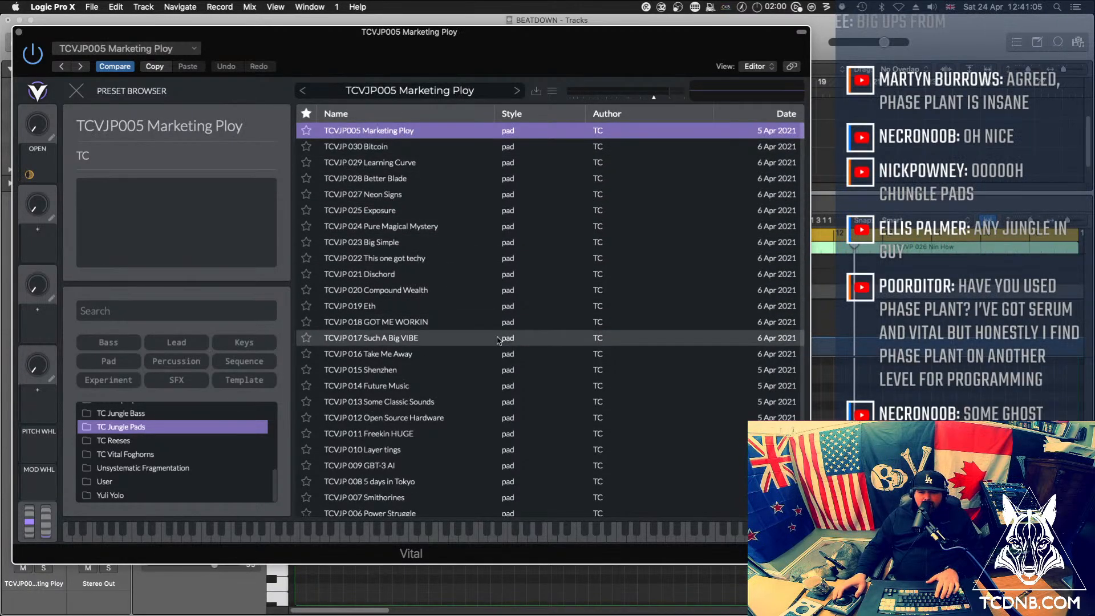
{"action": "left_click_drag", "start_coordinate": [211, 33], "coordinate": [389, 65]}
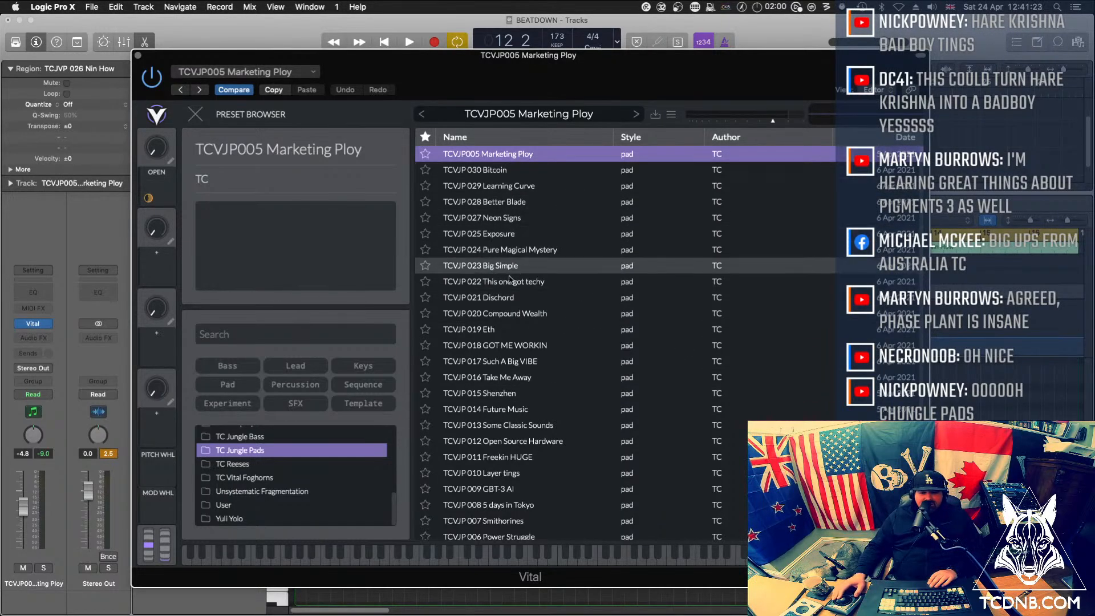
Load the TCVJP 030 Bitcoin preset, dismiss the synth window and audition a note from the Piano Roll keyboard
{"action": "left_click", "coordinate": [499, 170]}
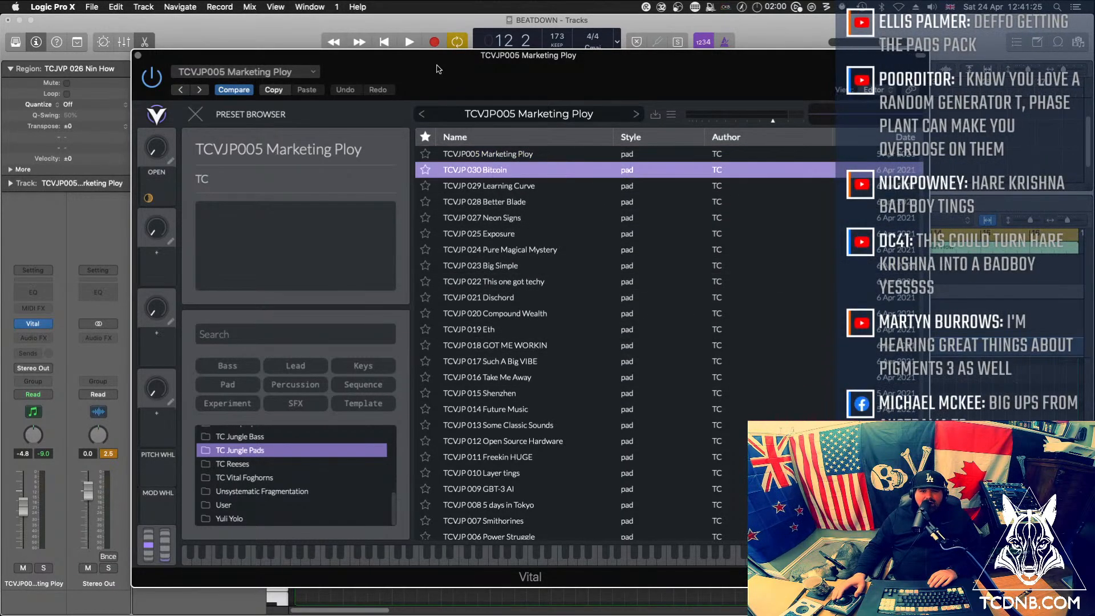
{"action": "left_click", "coordinate": [138, 56]}
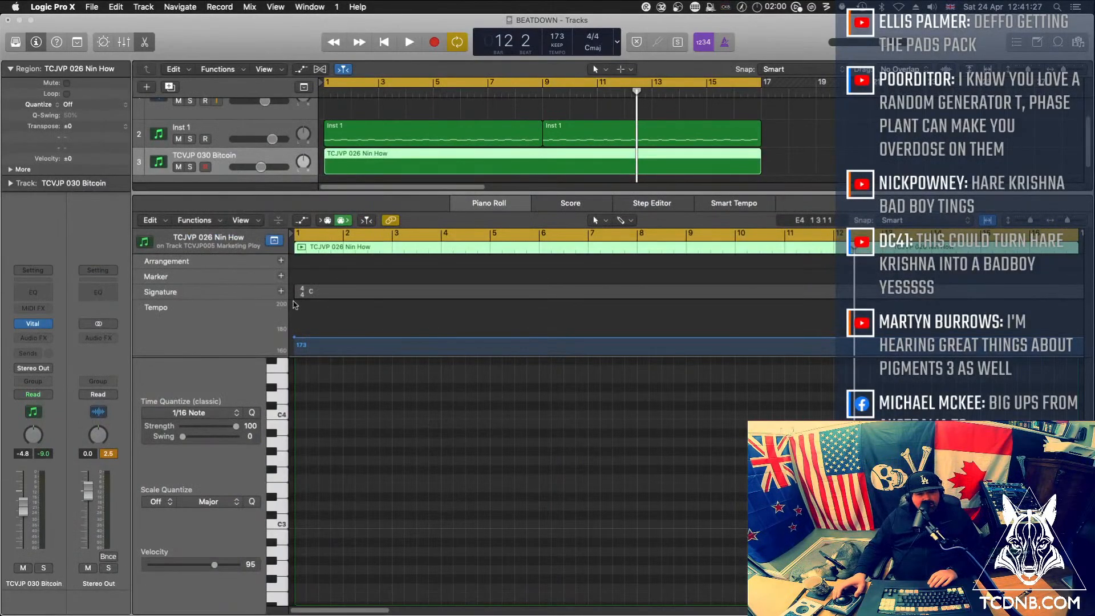
{"action": "left_click", "coordinate": [284, 461]}
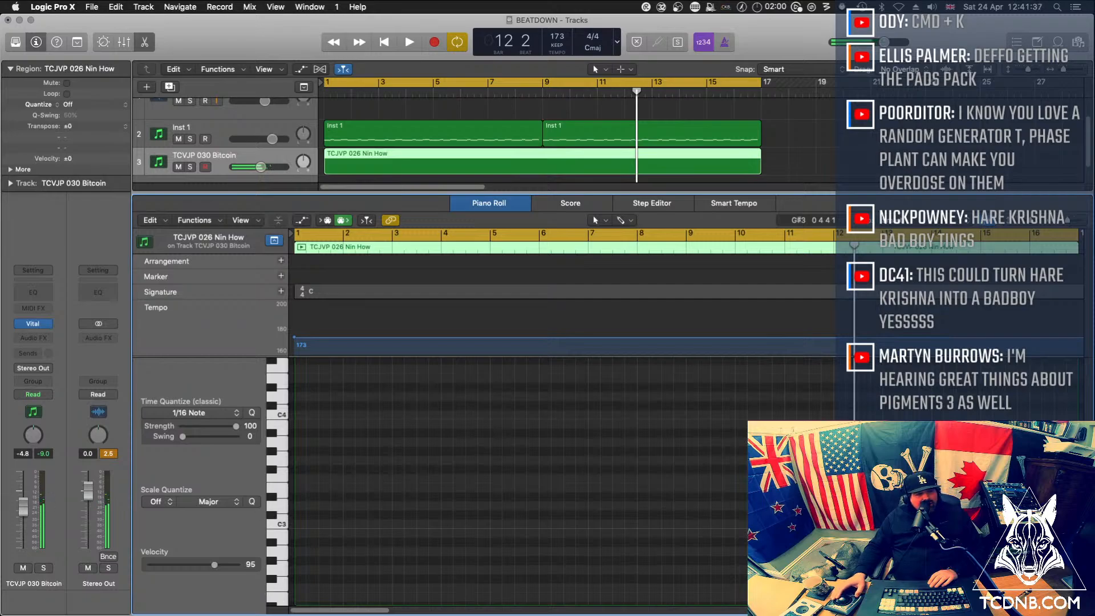
Audition the TCVJP 029 Learning Curve and TCVJP 028 Better Blade presets with notes on the Piano Roll keyboard, including the lower octaves
{"action": "key", "text": "Down"}
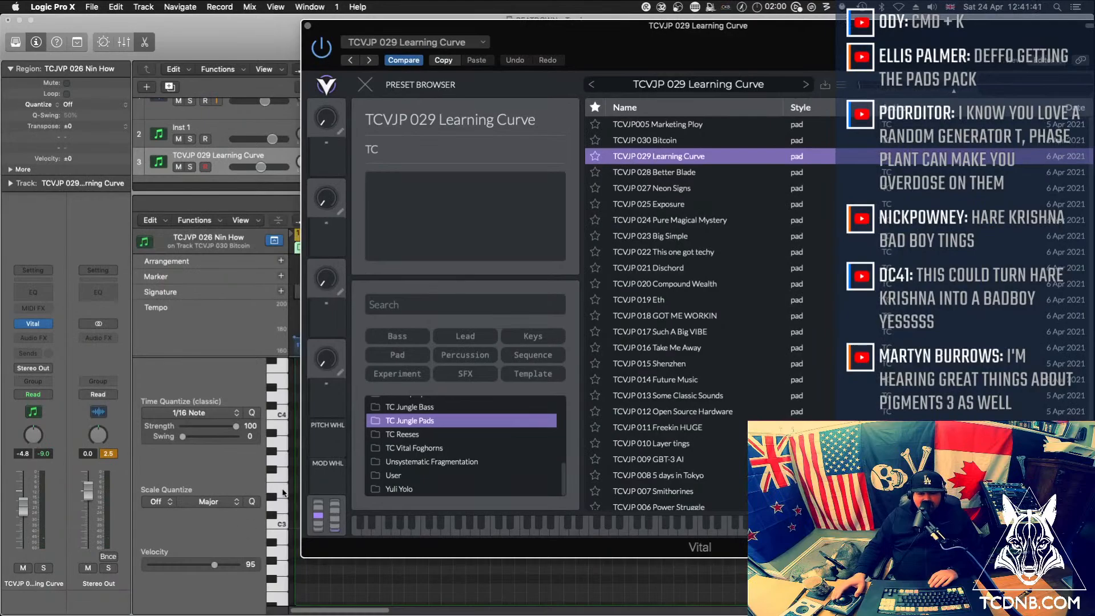
{"action": "left_click", "coordinate": [280, 509]}
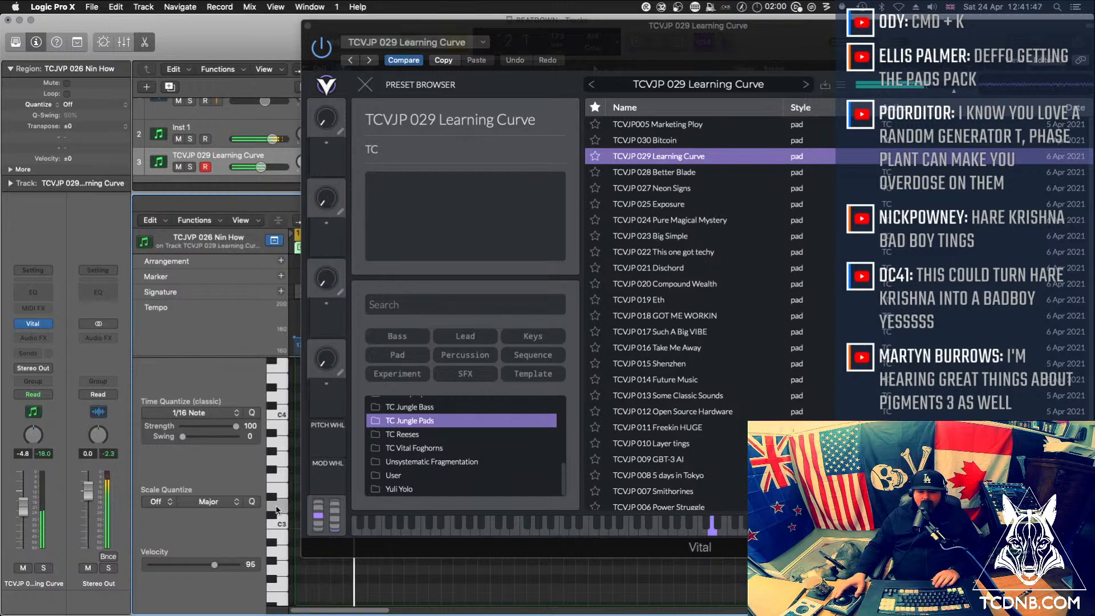
{"action": "key", "text": "Down"}
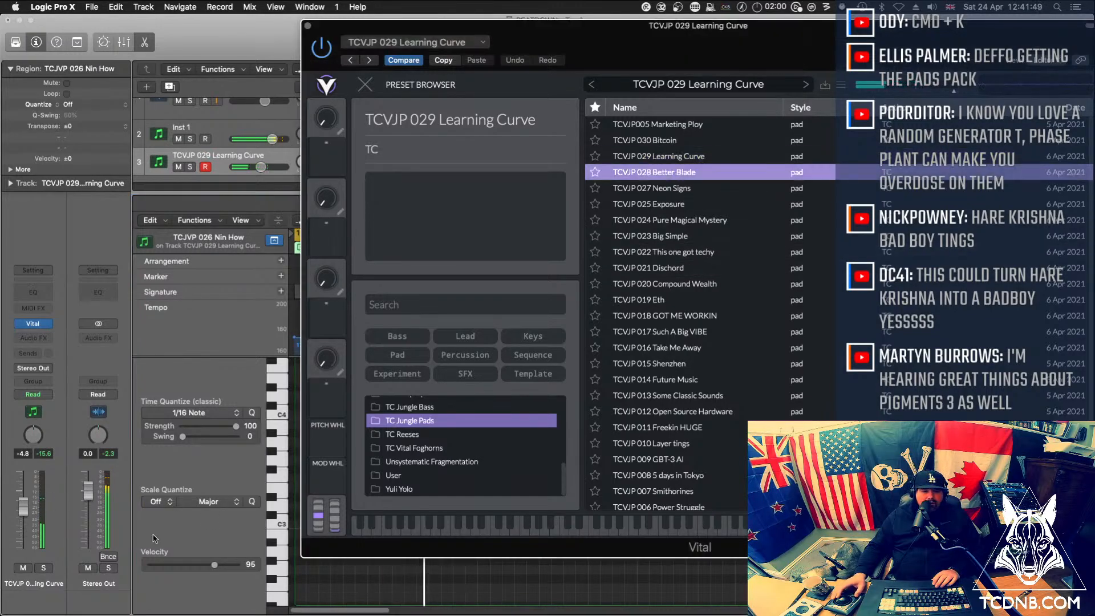
{"action": "left_click", "coordinate": [282, 510]}
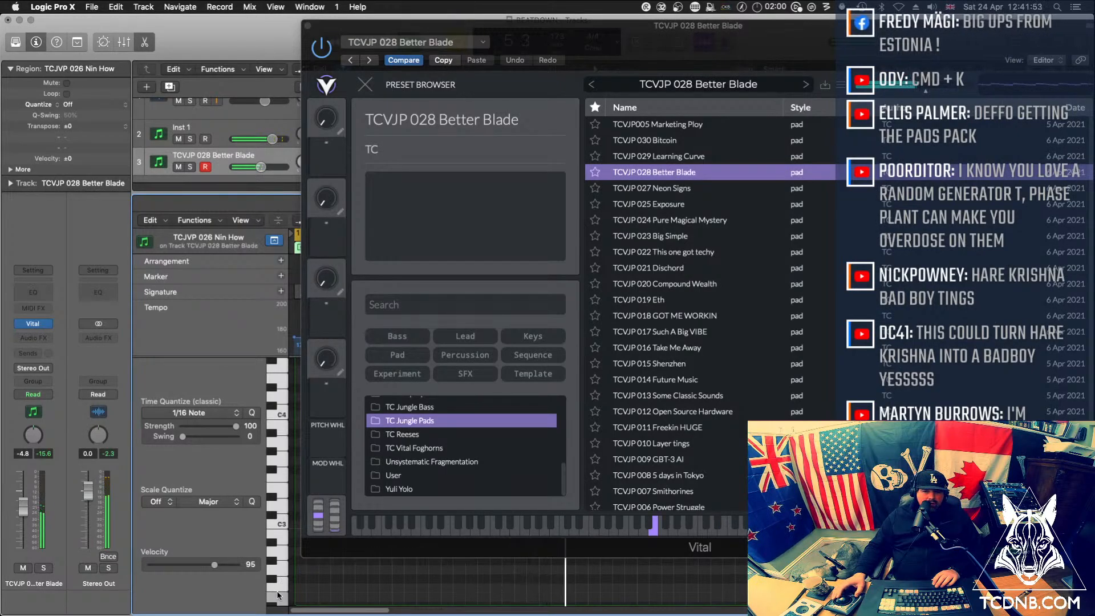
{"action": "scroll", "coordinate": [278, 596], "scroll_direction": "down", "scroll_amount": 3}
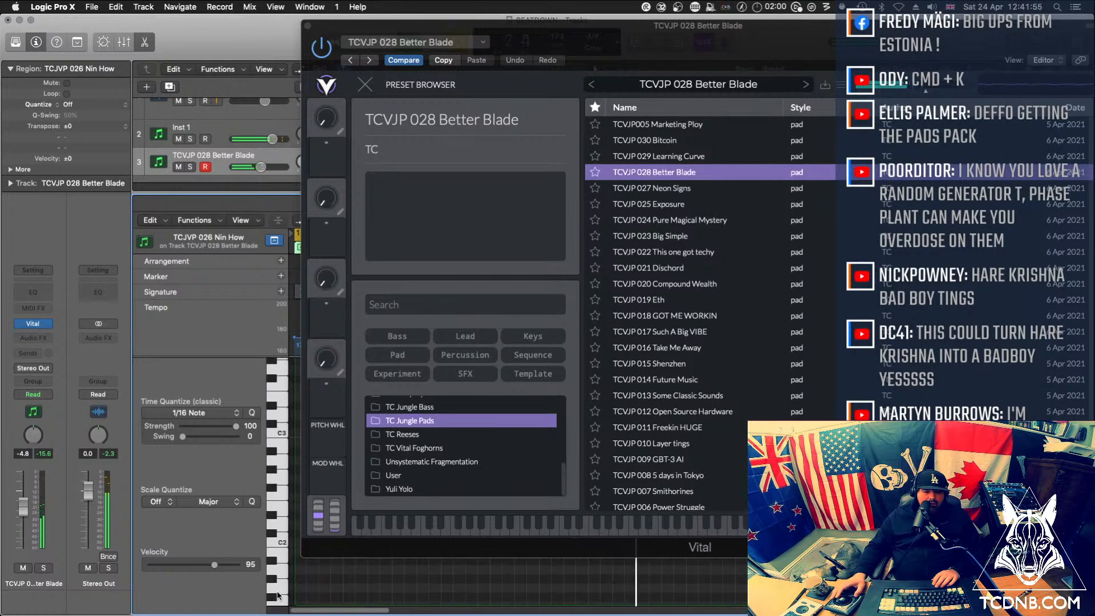
{"action": "scroll", "coordinate": [279, 596], "scroll_direction": "down", "scroll_amount": 4}
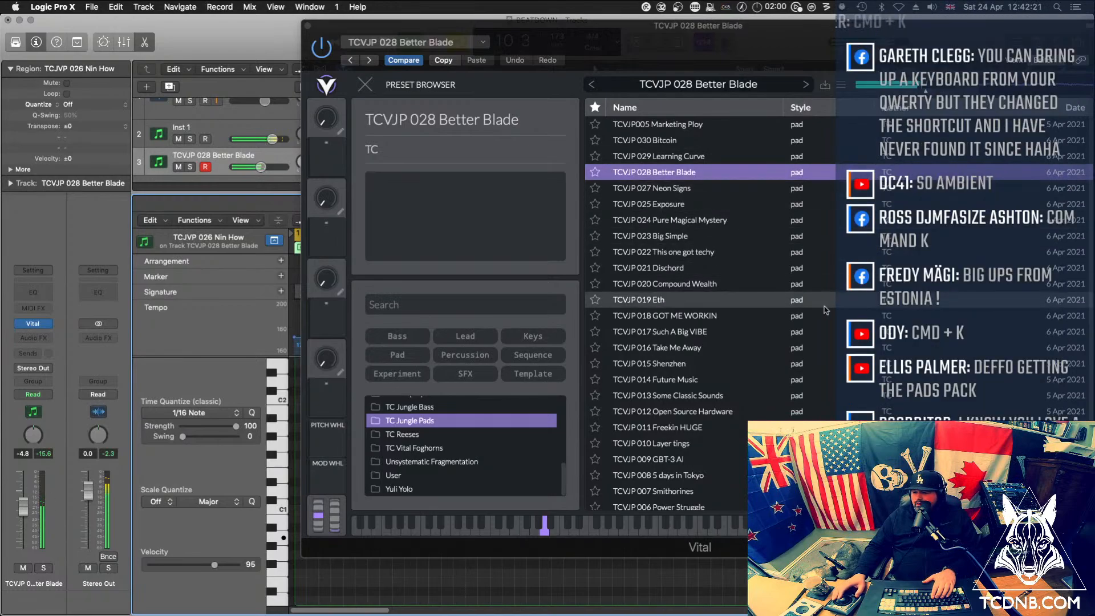
Audition the pad presets in list order from TCVJP 027 Neon Signs through TCVJP 021 Dischord, loading each in turn
{"action": "left_click", "coordinate": [673, 193]}
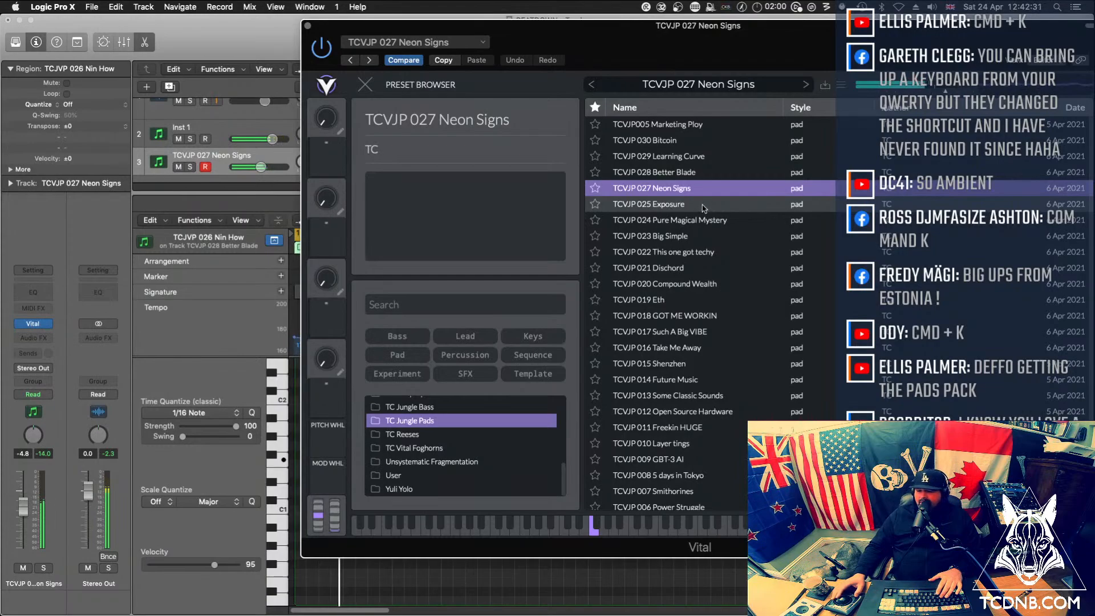
{"action": "left_click", "coordinate": [704, 204]}
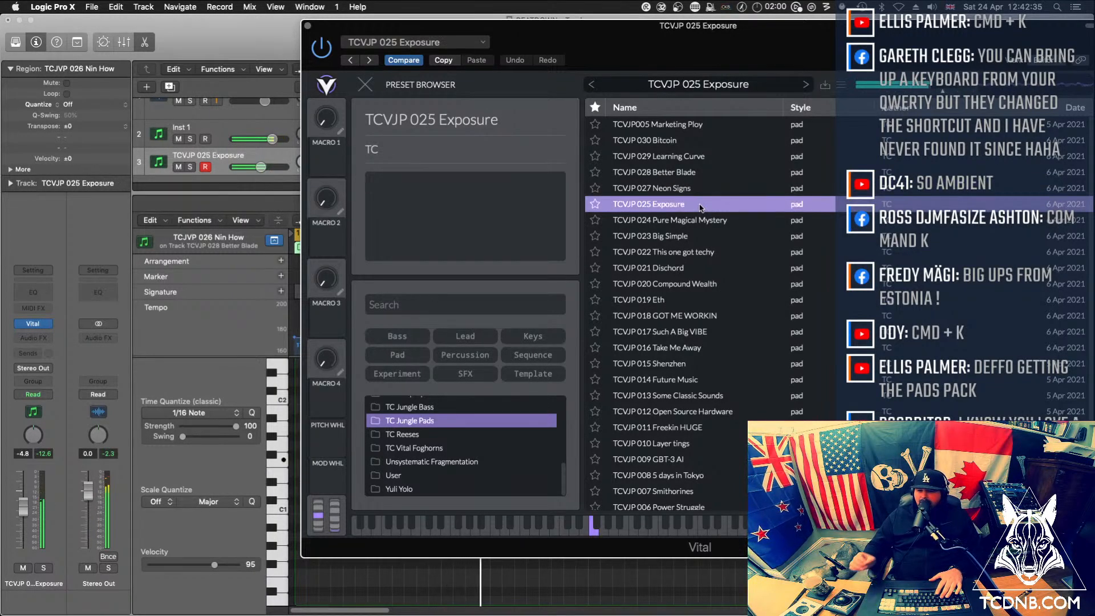
{"action": "left_click", "coordinate": [695, 223]}
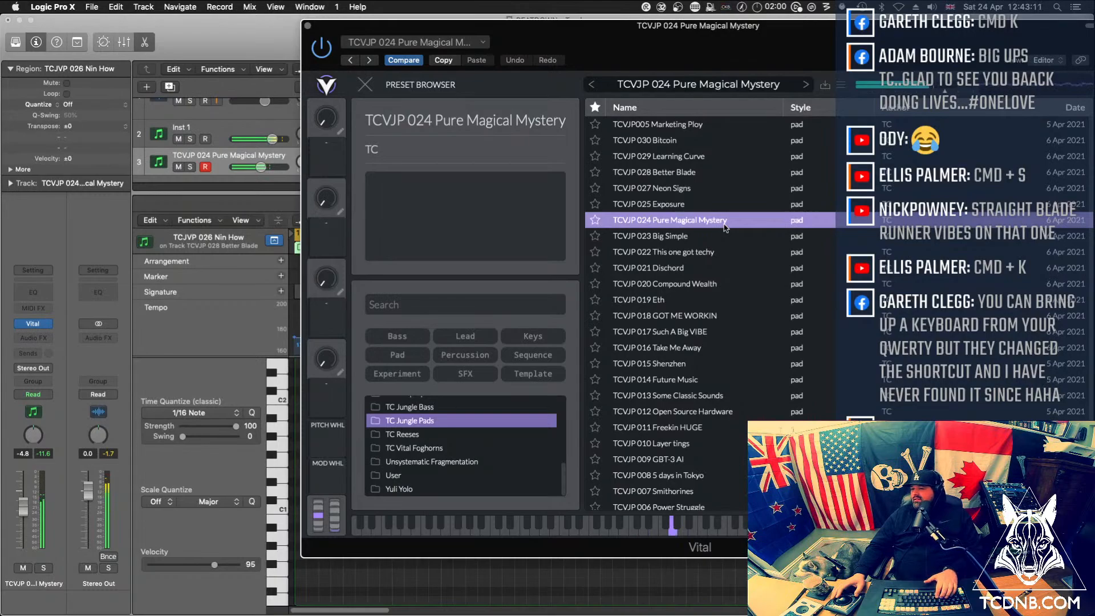
{"action": "left_click", "coordinate": [686, 235]}
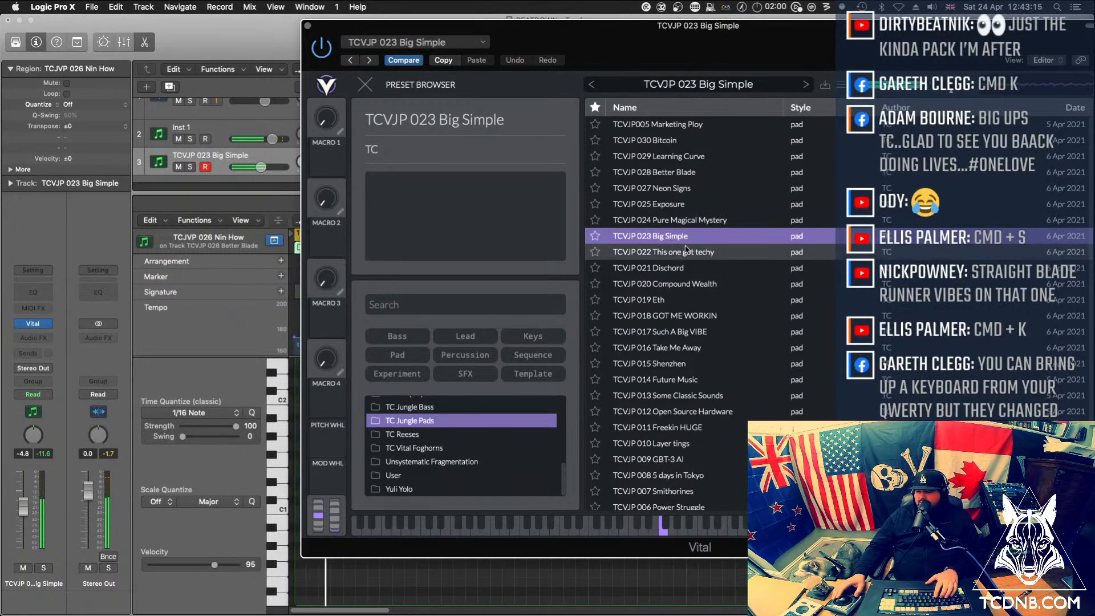
{"action": "left_click", "coordinate": [686, 251]}
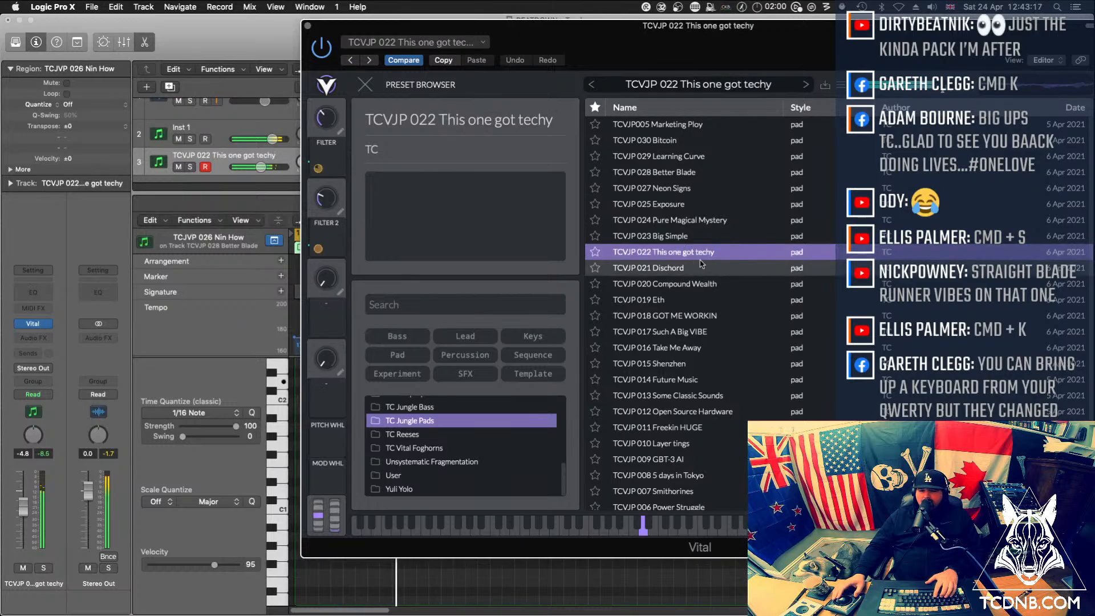
{"action": "left_click", "coordinate": [697, 269]}
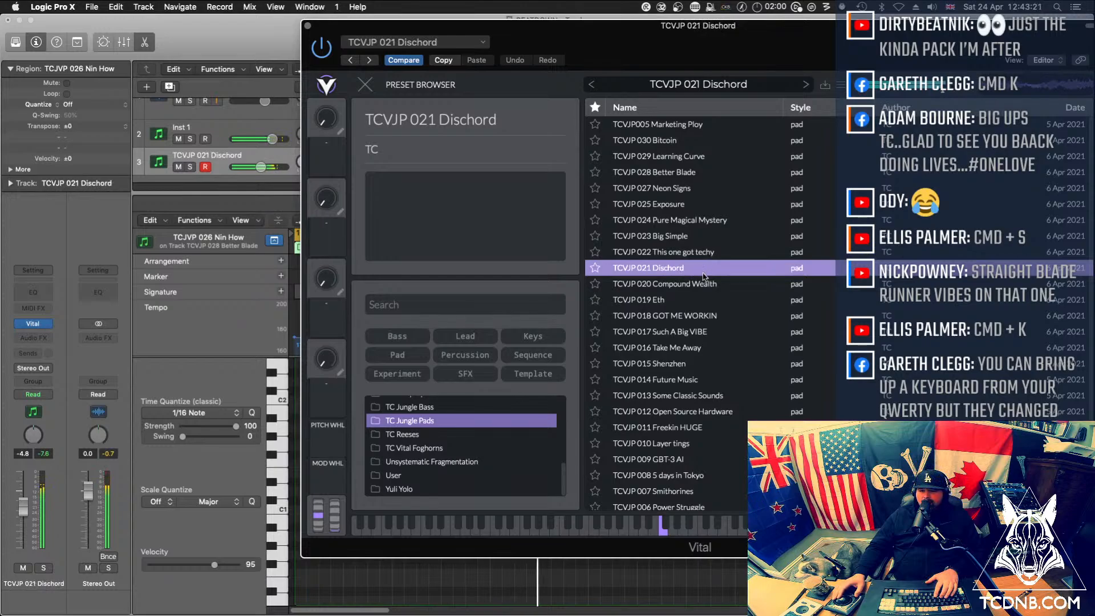
Audition the pad presets in list order from TCVJP 020 Compound Wealth through TCVJP 015 Shenzhen against the drums
{"action": "left_click", "coordinate": [694, 283]}
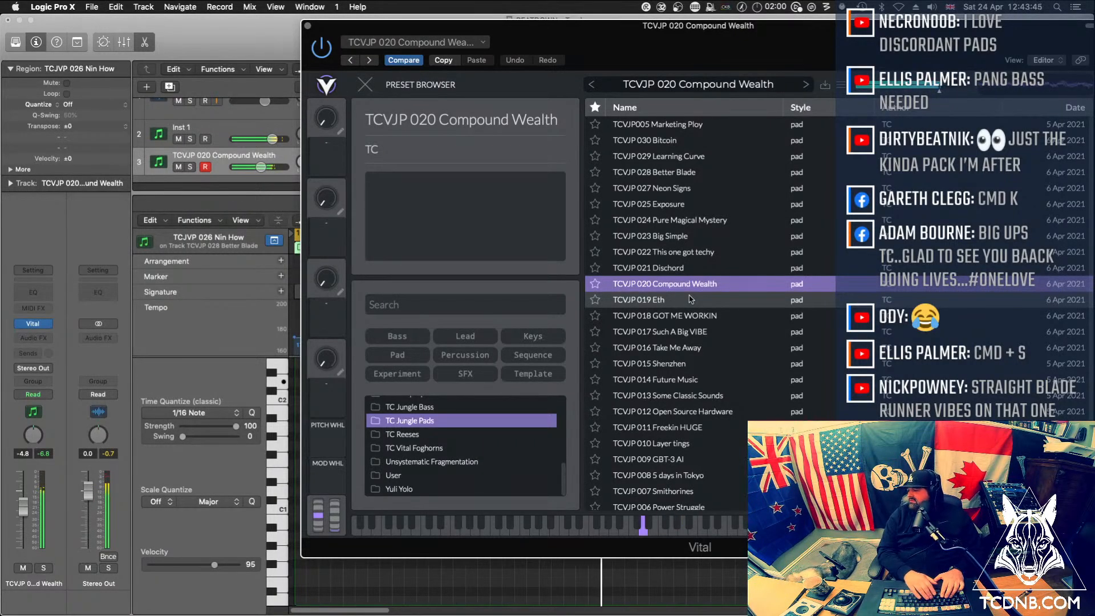
{"action": "left_click", "coordinate": [685, 300]}
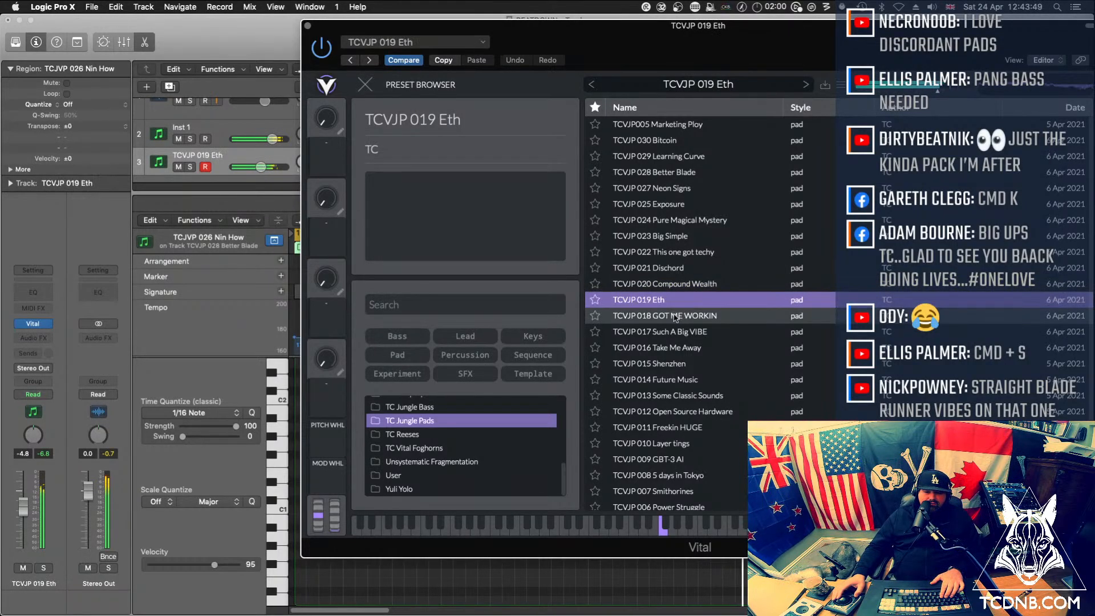
{"action": "left_click", "coordinate": [656, 320]}
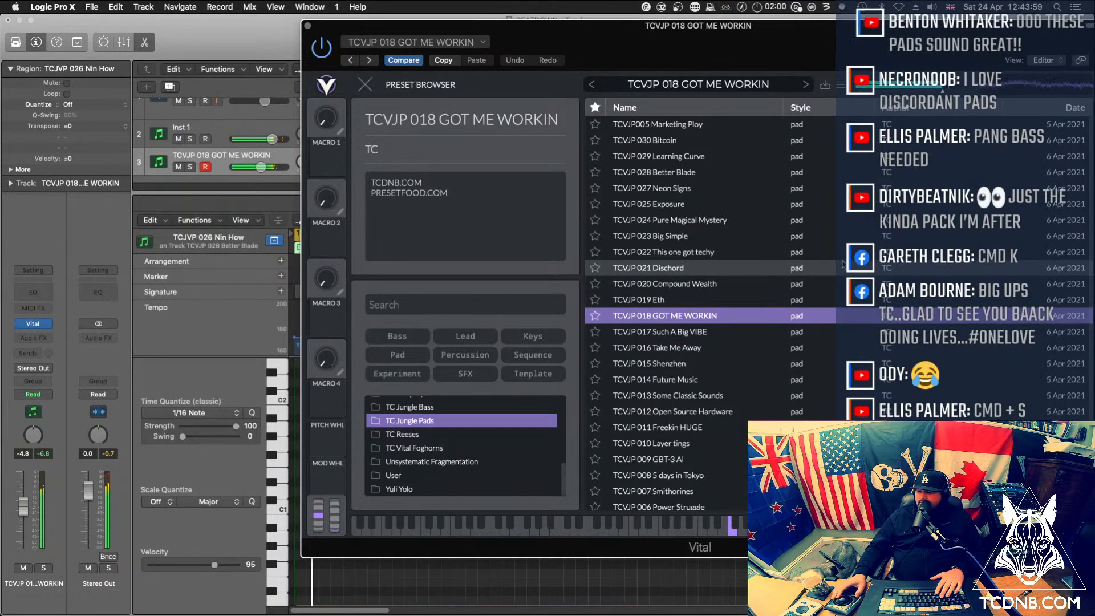
{"action": "left_click", "coordinate": [676, 335]}
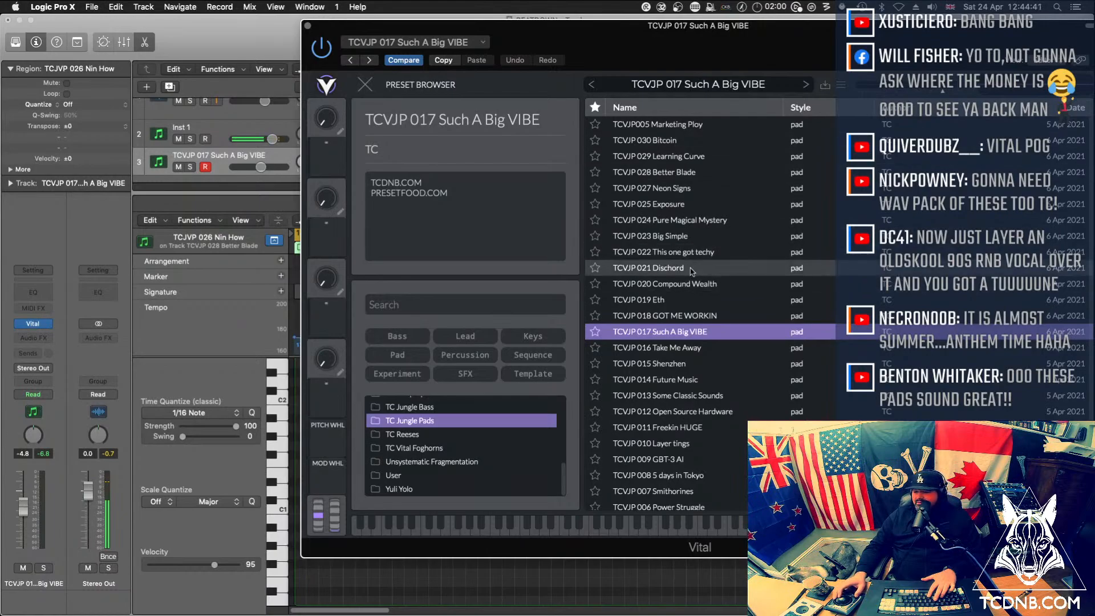
{"action": "left_click", "coordinate": [704, 352]}
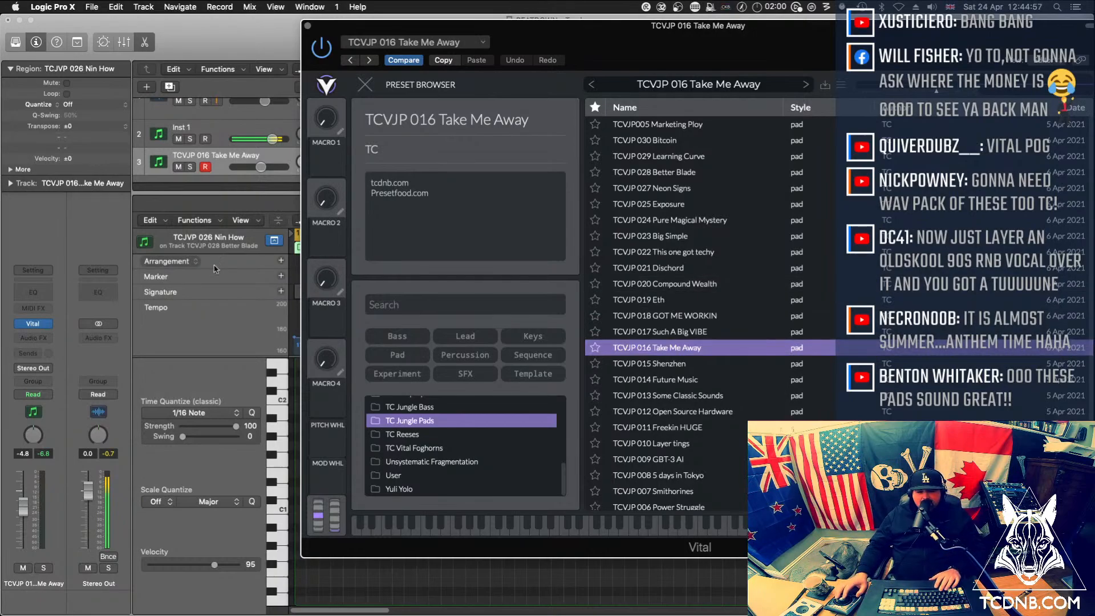
{"action": "left_click", "coordinate": [683, 363]}
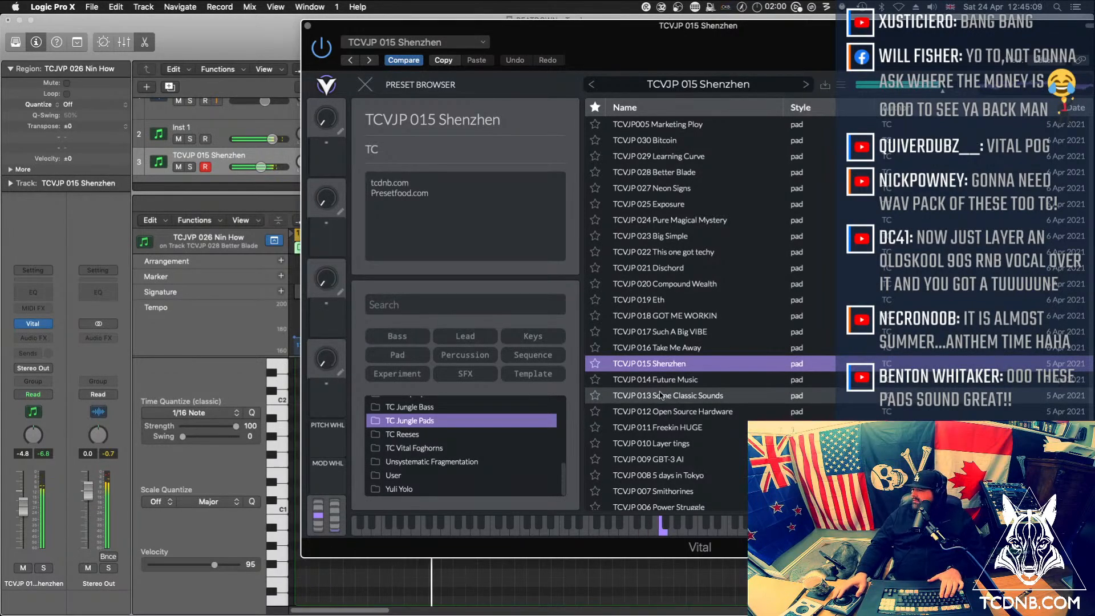
Audition the pad presets from TCVJP 014 Future Music through TCVJP 011 Freekin HUGE, and load TCVJP 010 Layer tings
{"action": "left_click", "coordinate": [661, 381]}
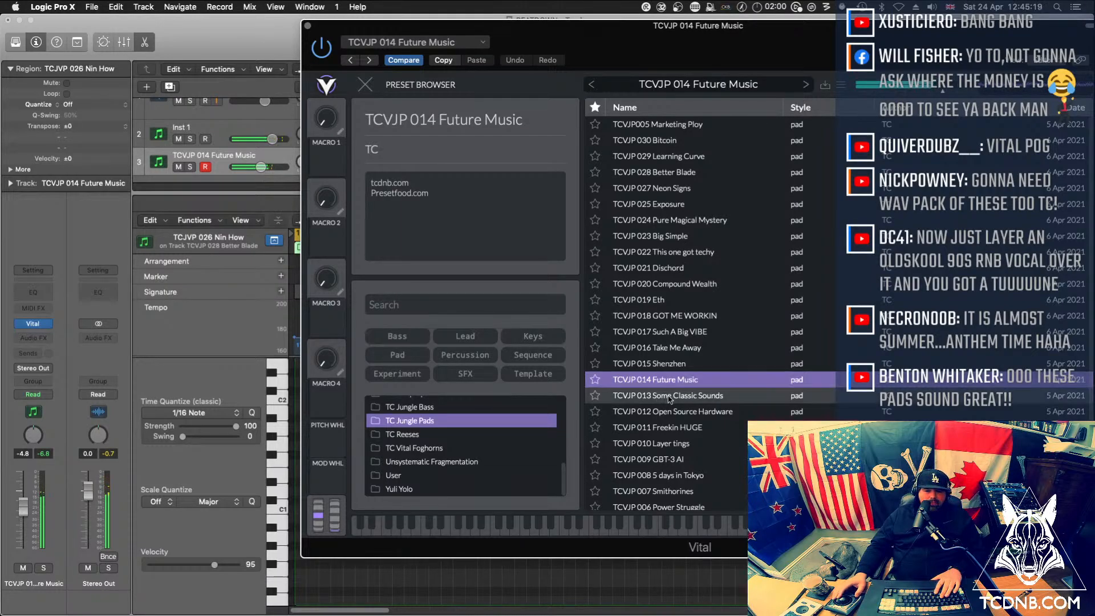
{"action": "left_click", "coordinate": [672, 396]}
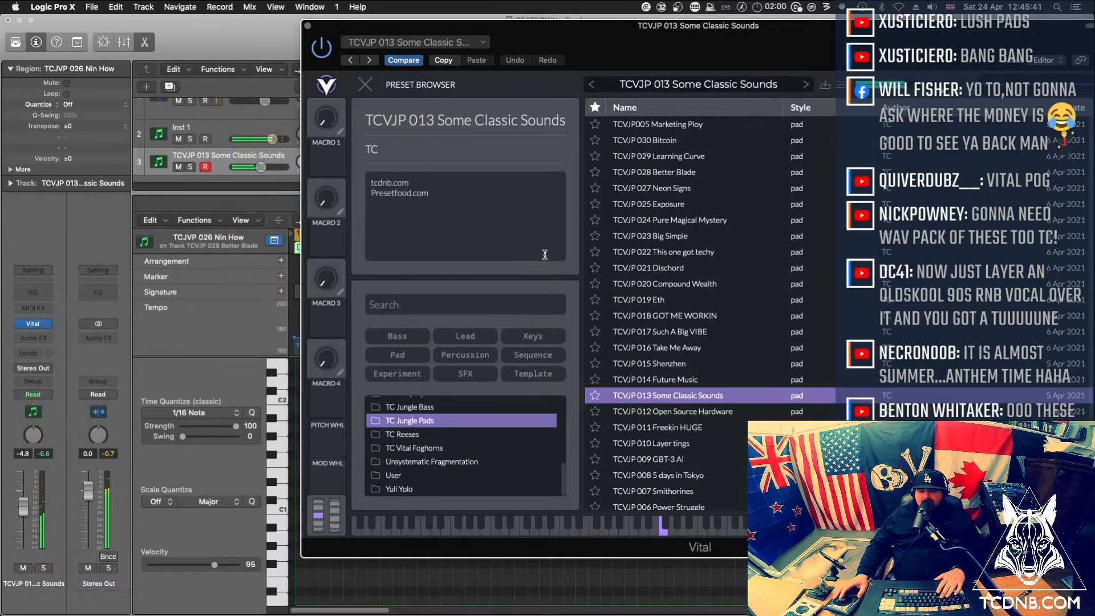
{"action": "left_click", "coordinate": [655, 411]}
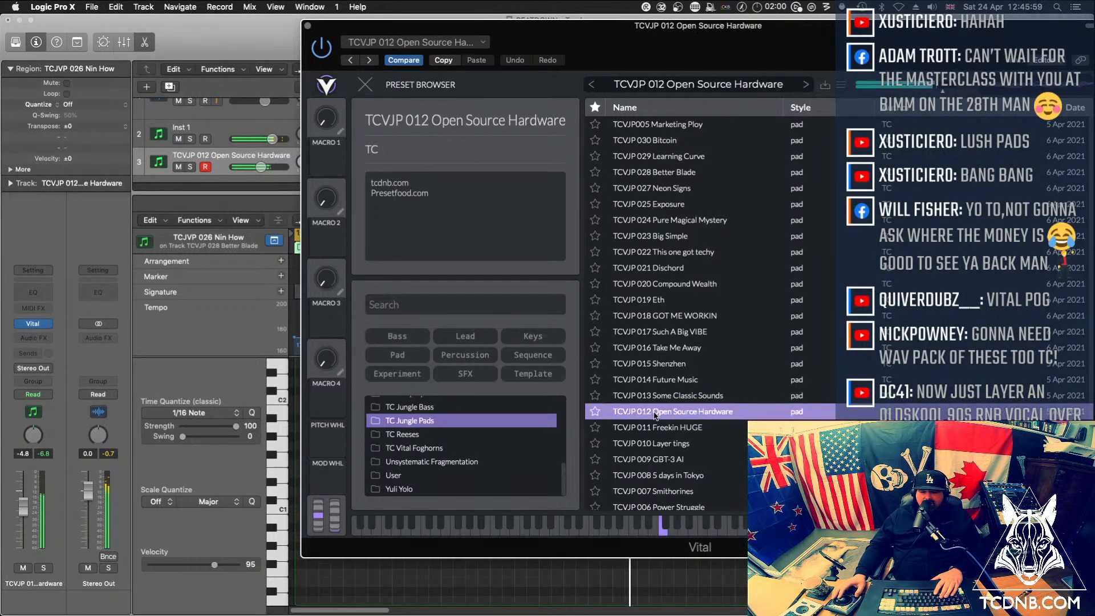
{"action": "left_click", "coordinate": [685, 428]}
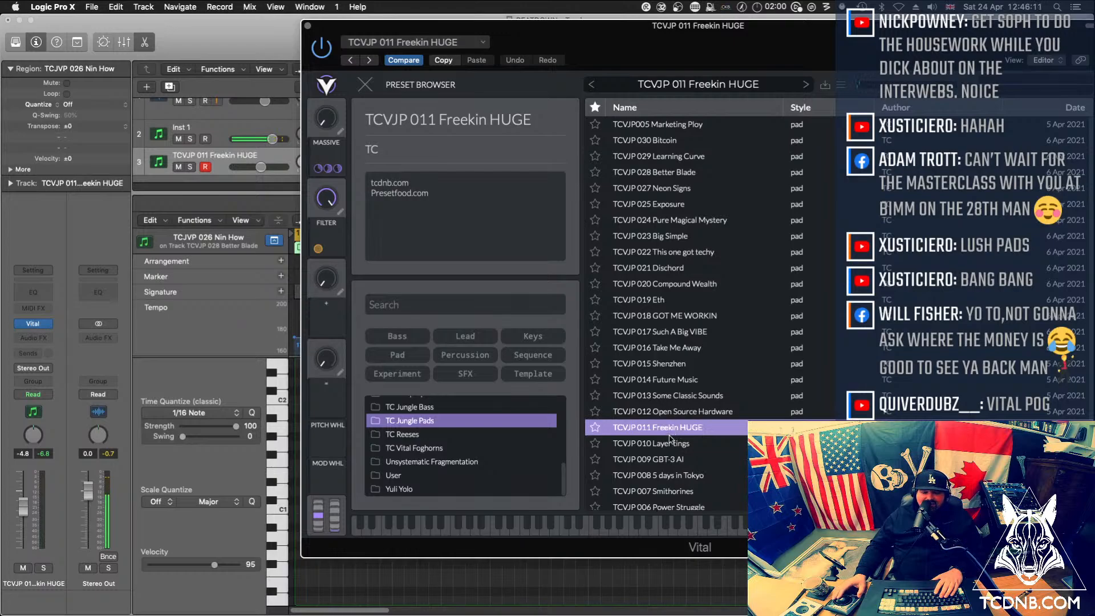
{"action": "left_click", "coordinate": [679, 443]}
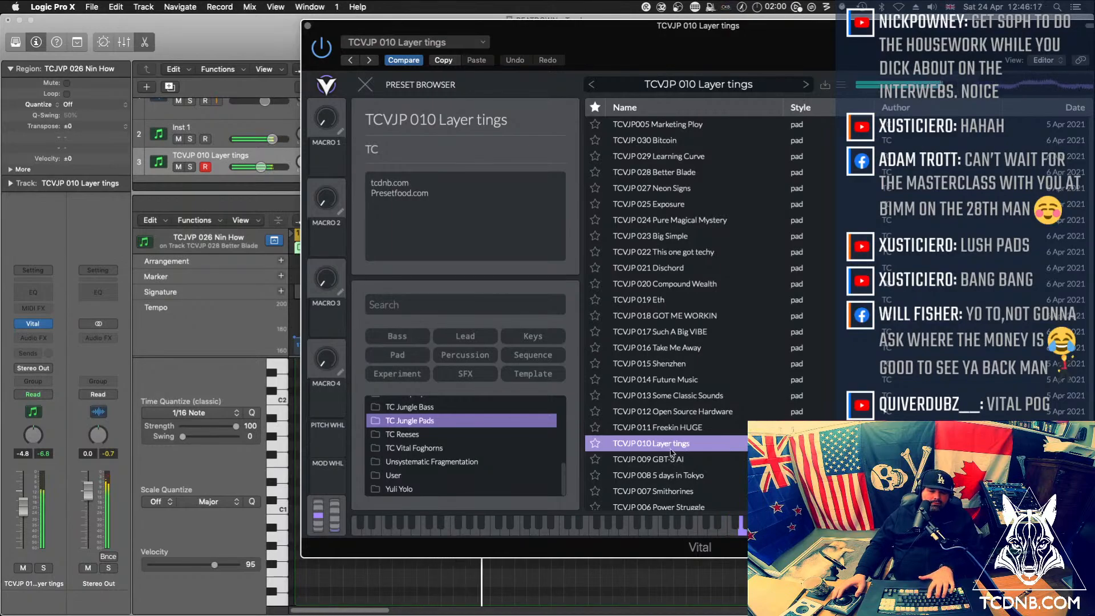
Load the TCVJP 009 GBT-3 AI preset in Vital and close the synth window
{"action": "left_click", "coordinate": [674, 459]}
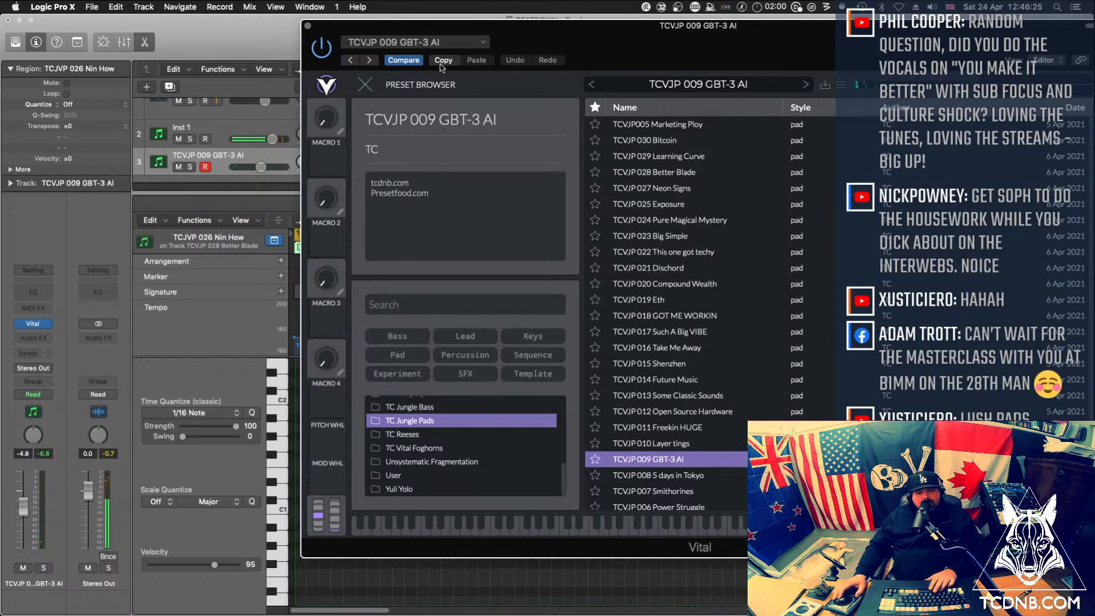
{"action": "left_click", "coordinate": [195, 36]}
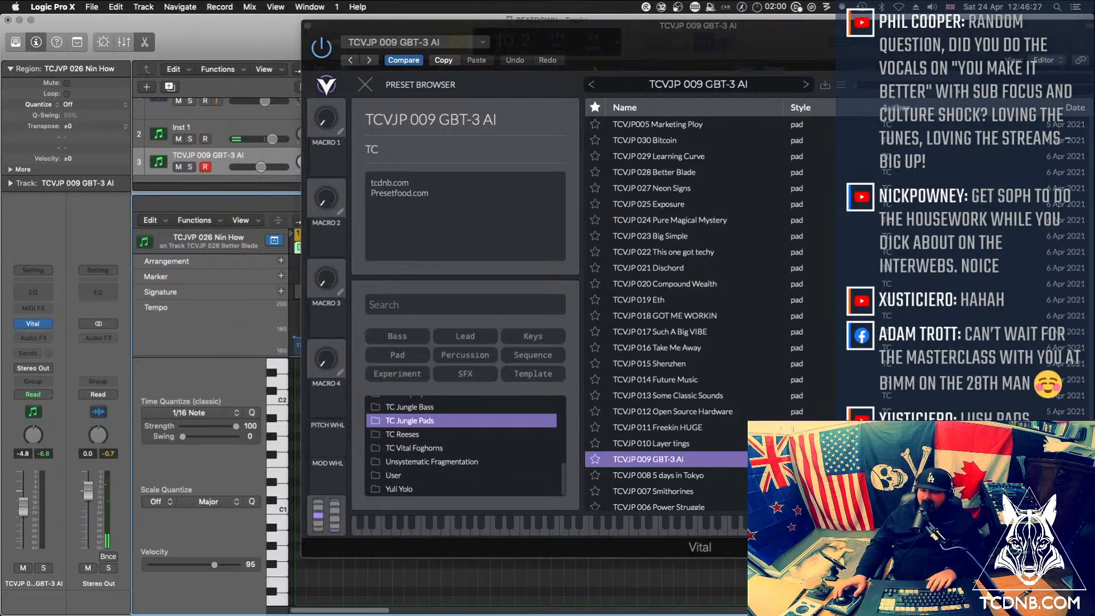
{"action": "left_click", "coordinate": [308, 27]}
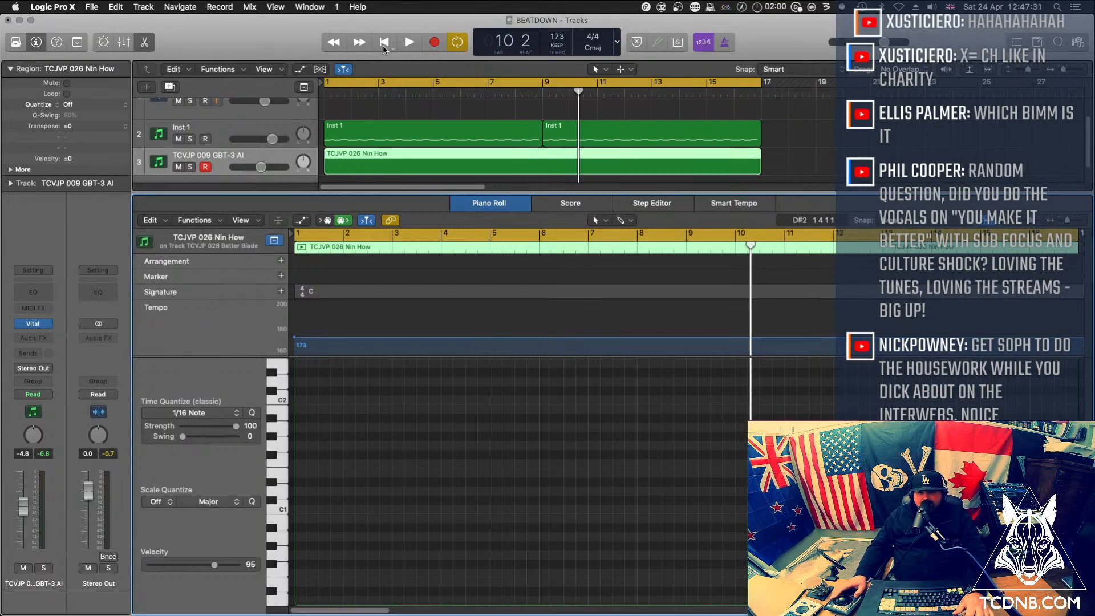
Switch to the Stream Deck configuration and copy the DUP TRACK key into the empty slot beside it in the Logic profile
{"action": "left_click", "coordinate": [695, 6]}
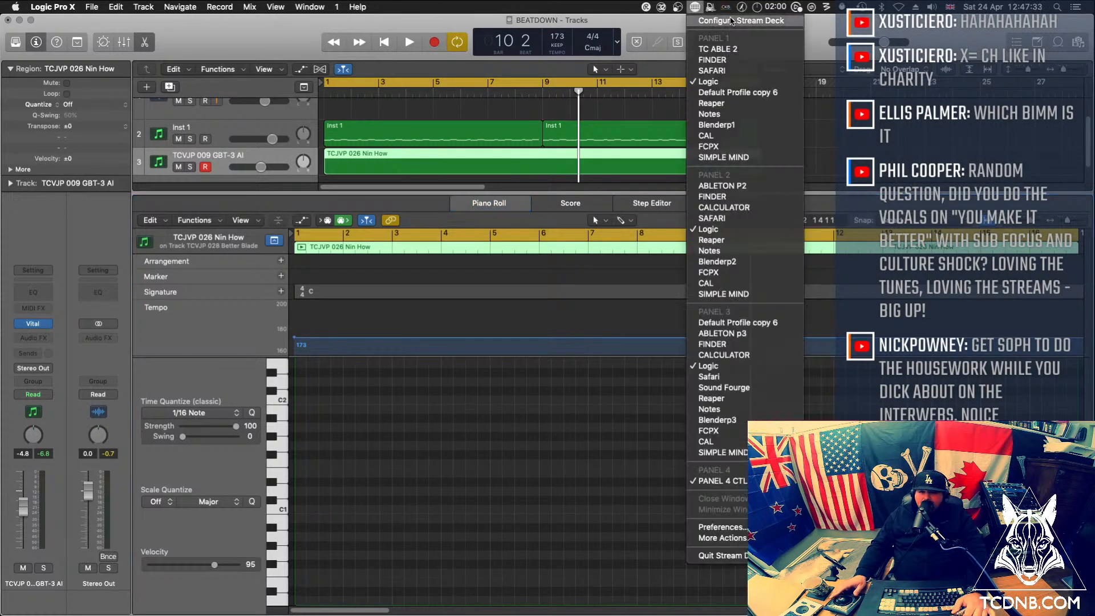
{"action": "left_click", "coordinate": [731, 21]}
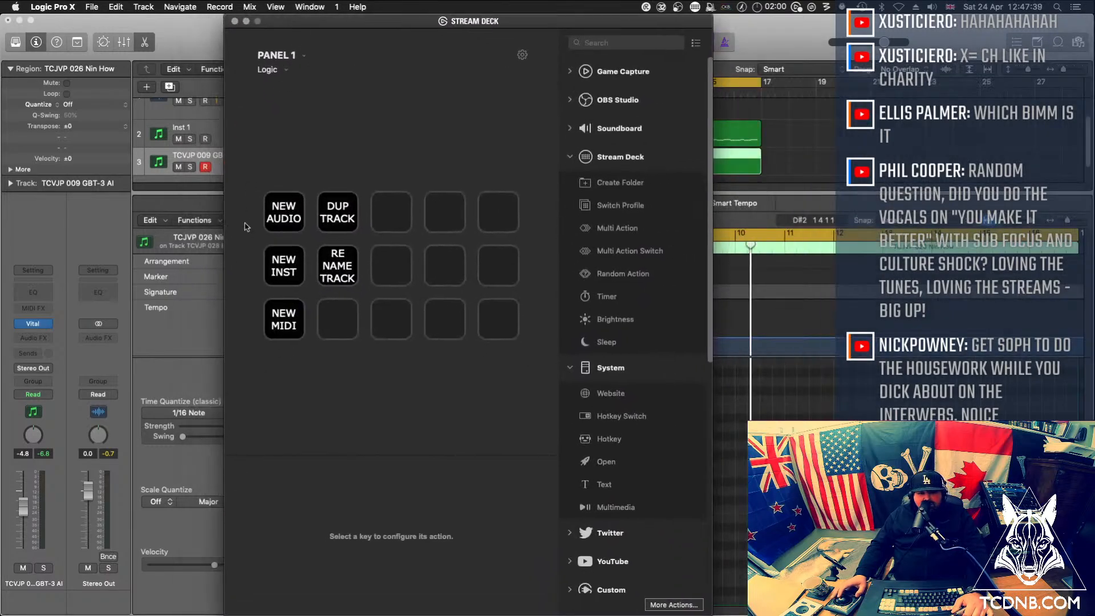
{"action": "left_click", "coordinate": [344, 200]}
{"action": "right_click", "coordinate": [344, 202]}
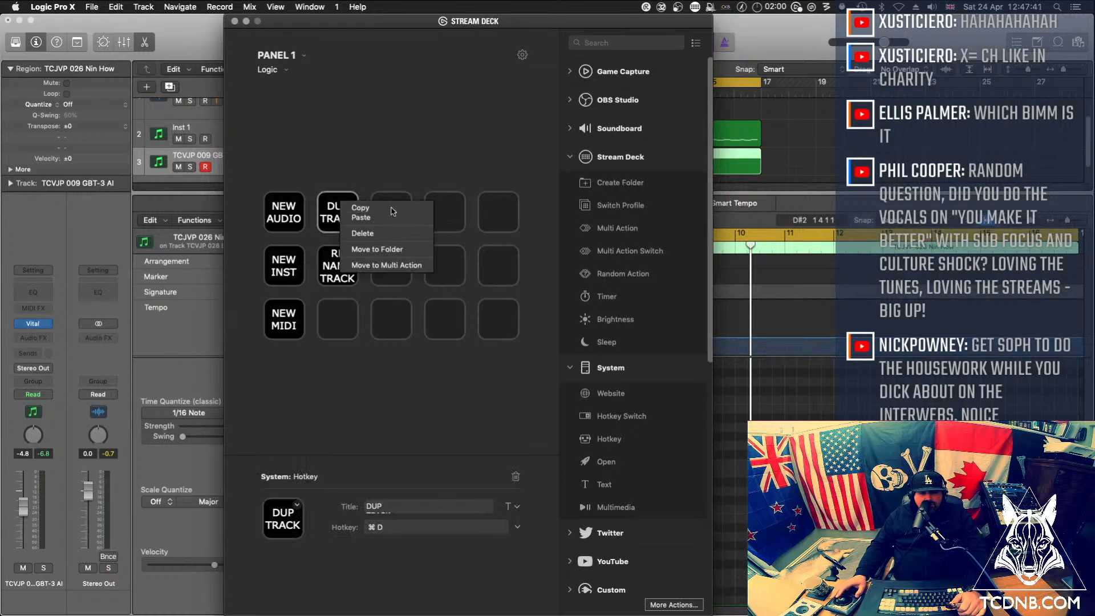
{"action": "right_click", "coordinate": [391, 212]}
{"action": "left_click", "coordinate": [412, 215]}
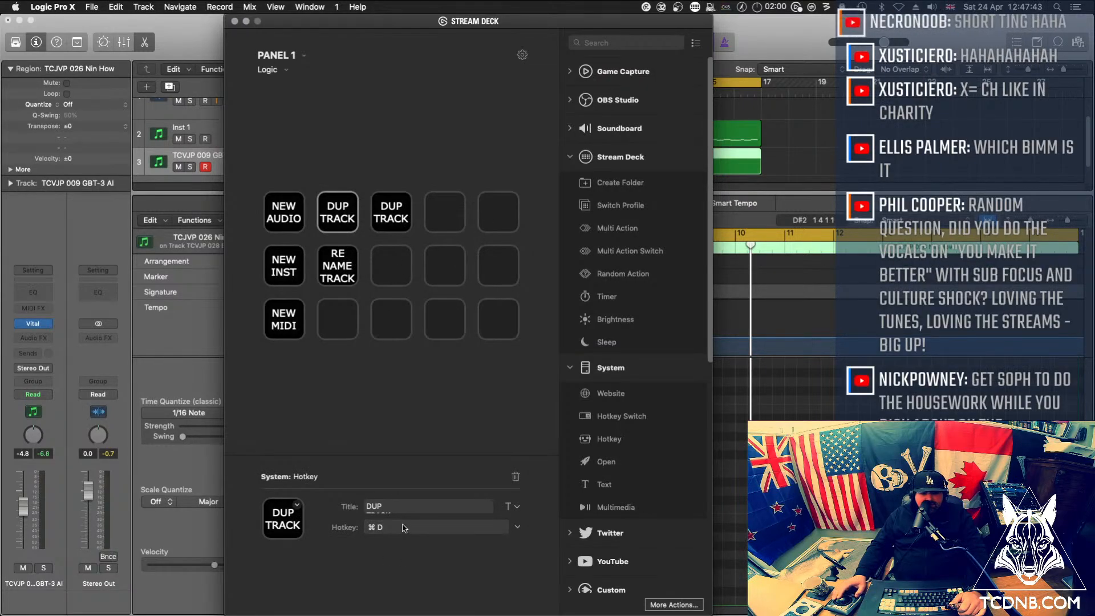
Set the copied key's hotkey to ⌘K, retitle it KEY BOARD on two lines, and close the Stream Deck configuration
{"action": "left_click", "coordinate": [368, 527]}
{"action": "key", "text": "super+k"}
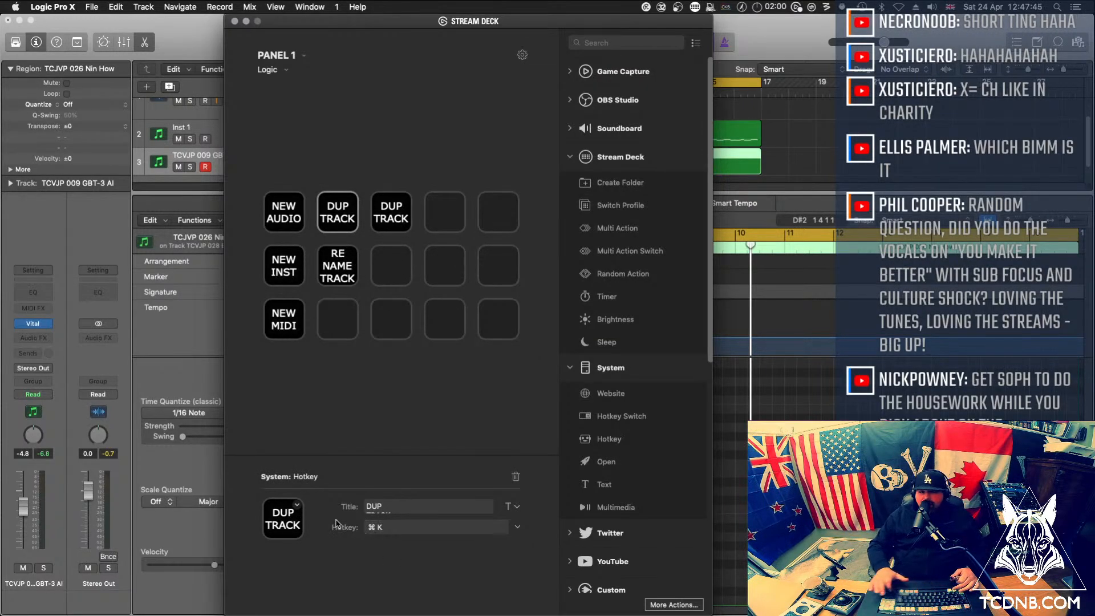
{"action": "triple_click", "coordinate": [365, 506]}
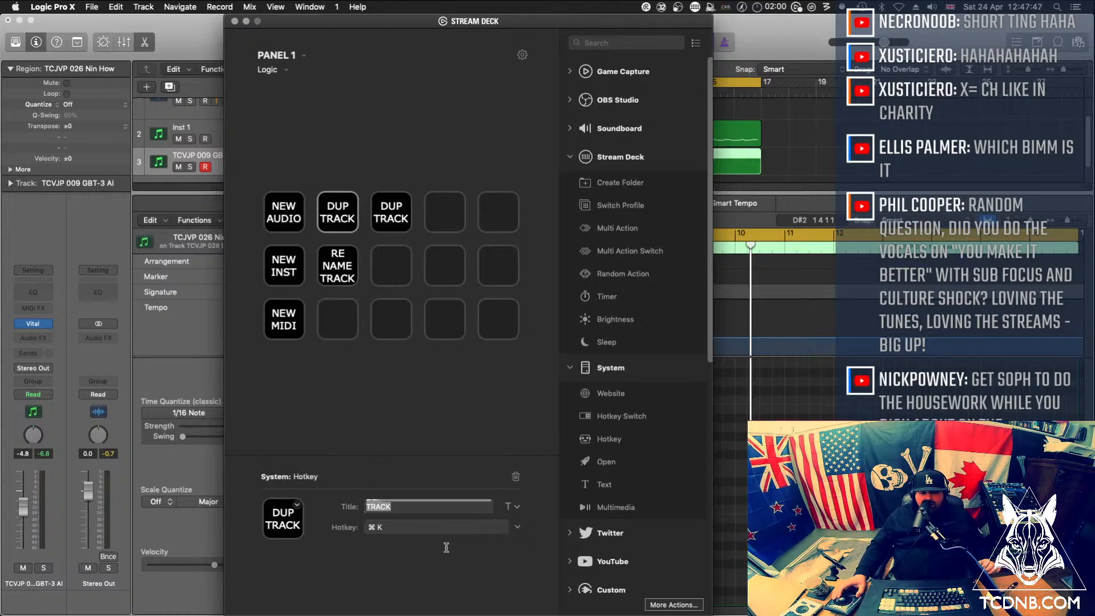
{"action": "type", "text": "KEY"}
{"action": "key", "text": "Return"}
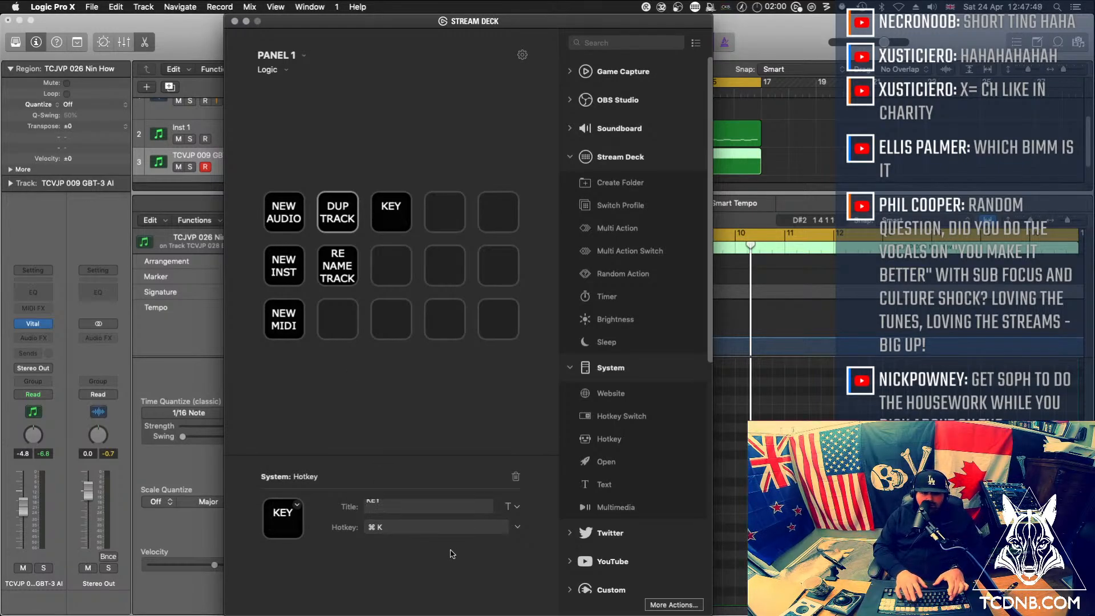
{"action": "type", "text": "BNO"}
{"action": "key", "text": "BackSpace"}
{"action": "key", "text": "BackSpace"}
{"action": "key", "text": "BackSpace"}
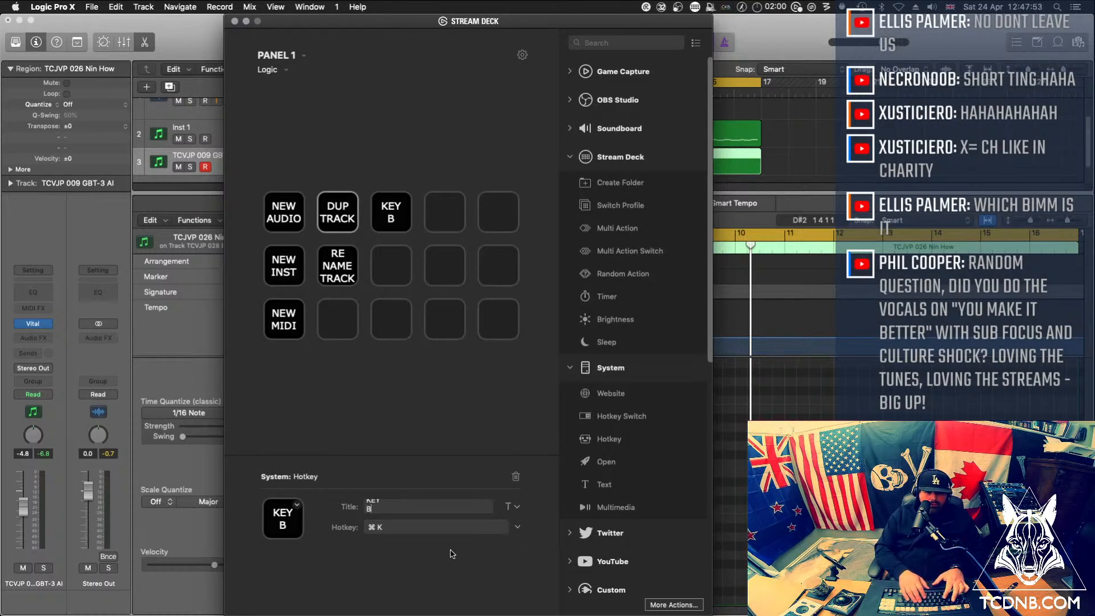
{"action": "type", "text": "BOAD"}
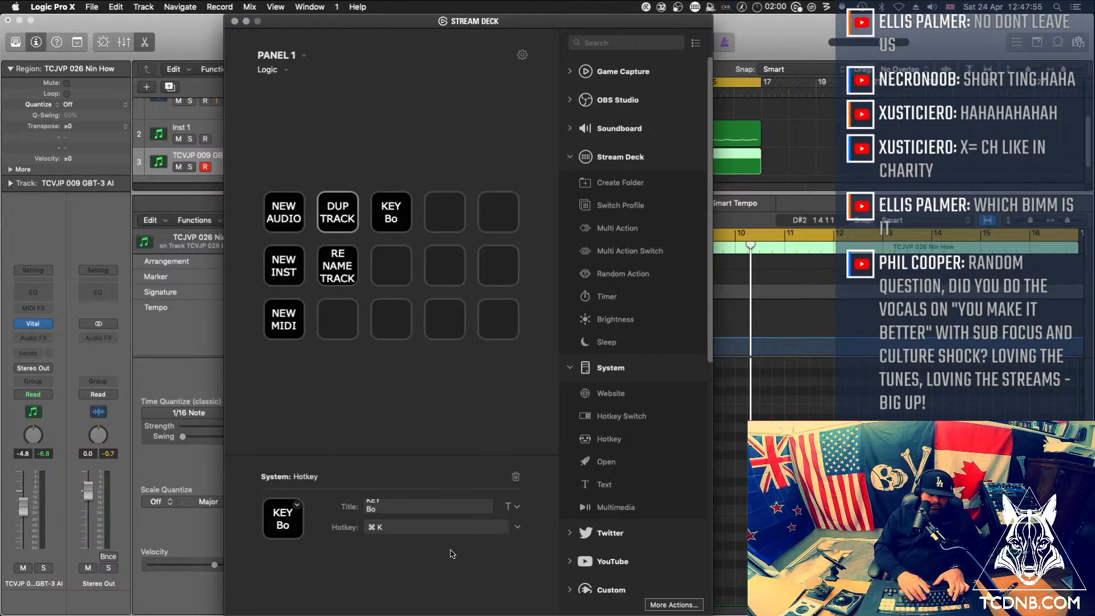
{"action": "key", "text": "BackSpace"}
{"action": "key", "text": "BackSpace"}
{"action": "key", "text": "BackSpace"}
{"action": "type", "text": "OARD"}
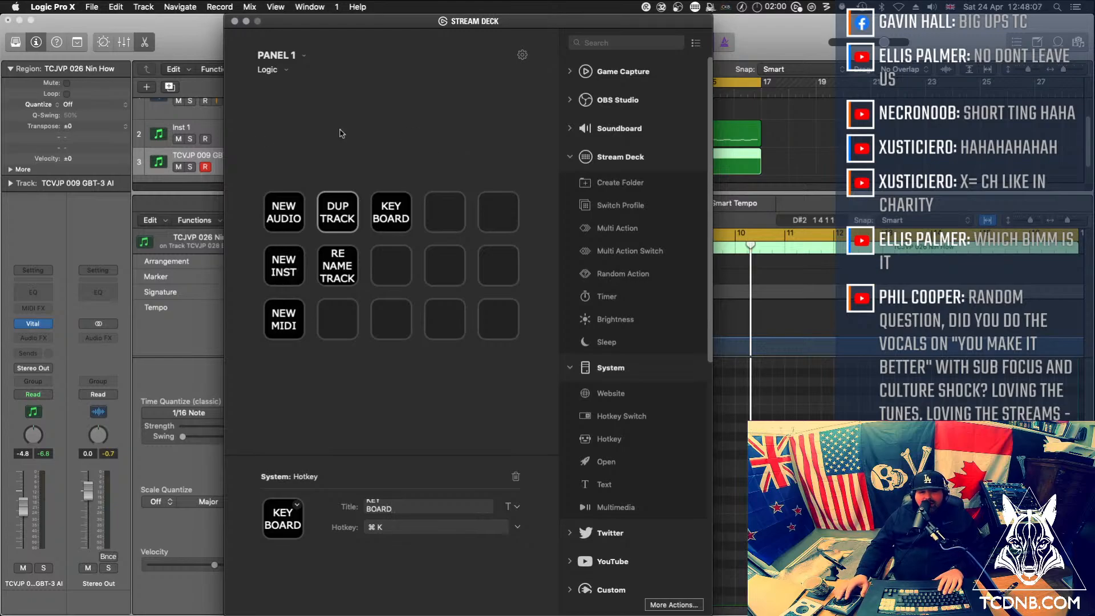
{"action": "left_click", "coordinate": [256, 34]}
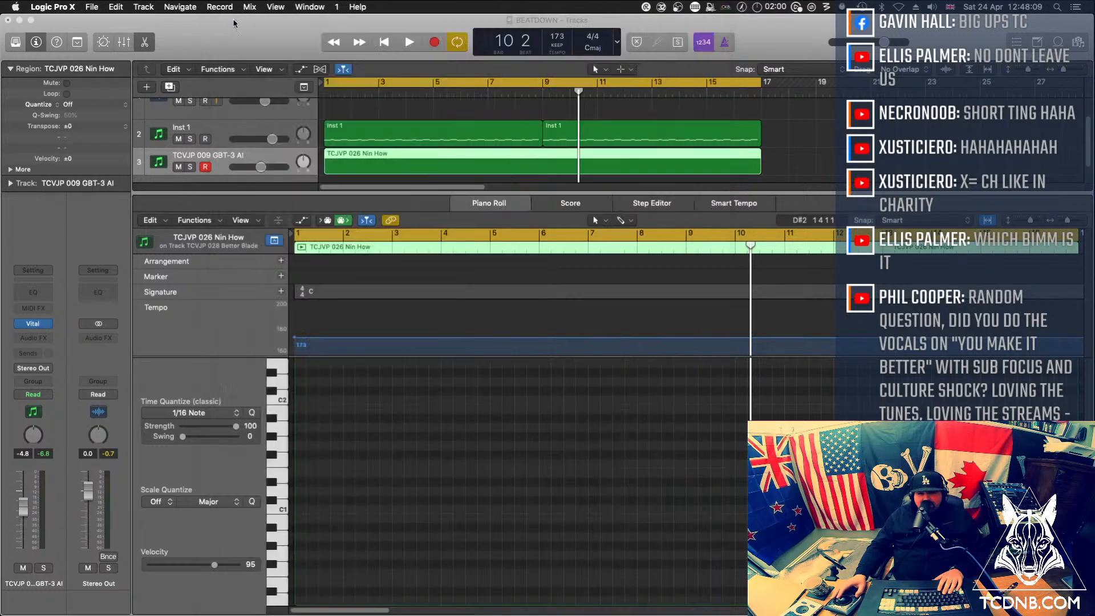
{"action": "left_click", "coordinate": [234, 21]}
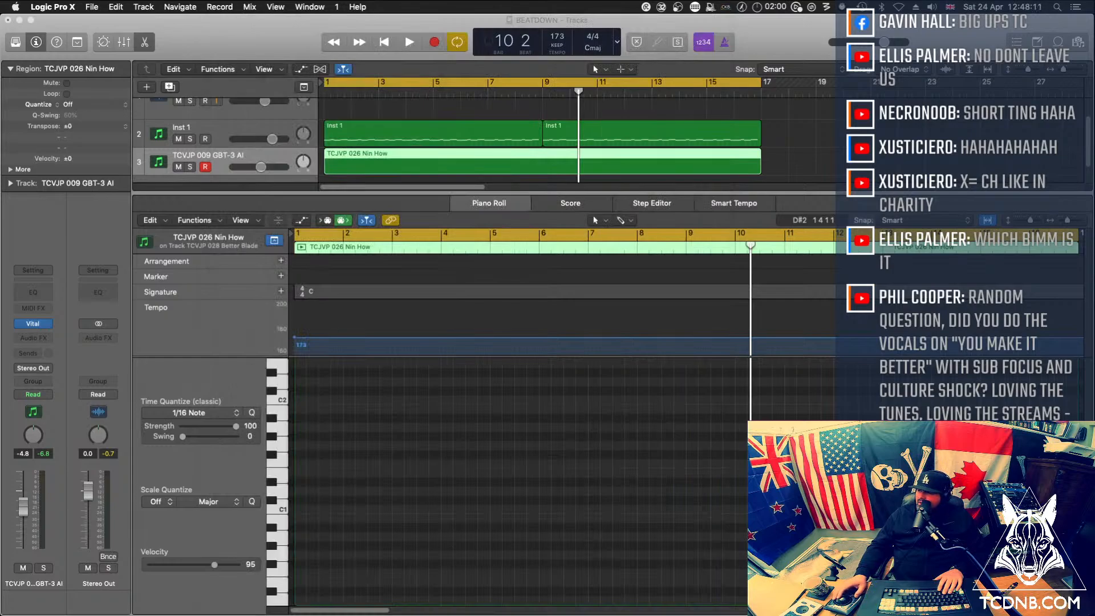